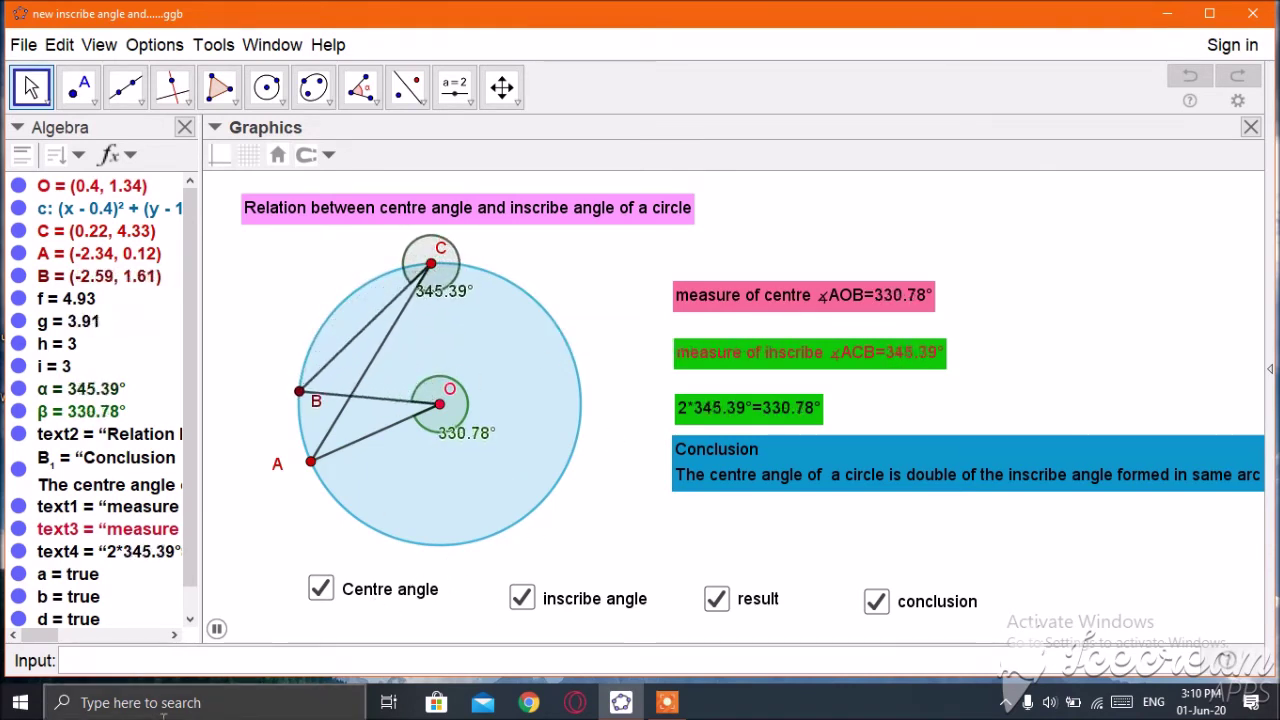
- Stop the running animation and start a new blank file without saving the changes to the current one
{"action": "left_click", "coordinate": [217, 630]}
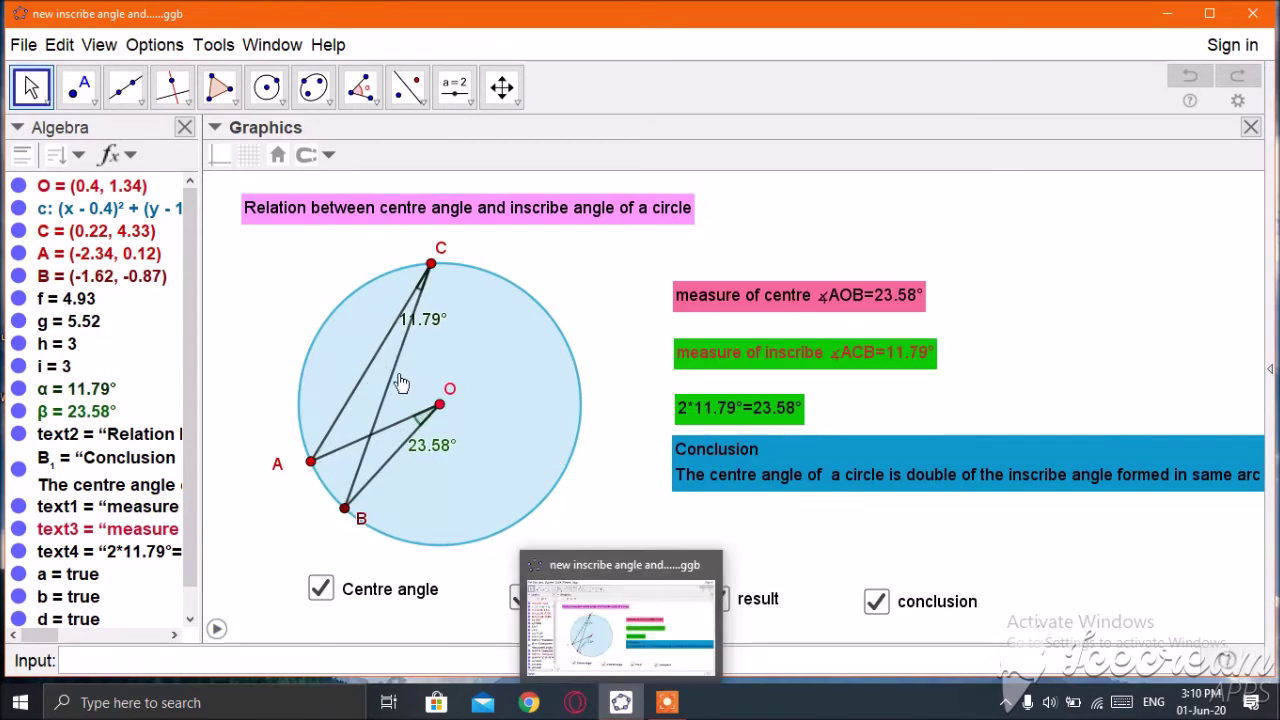
{"action": "left_click", "coordinate": [24, 46]}
{"action": "left_click", "coordinate": [45, 100]}
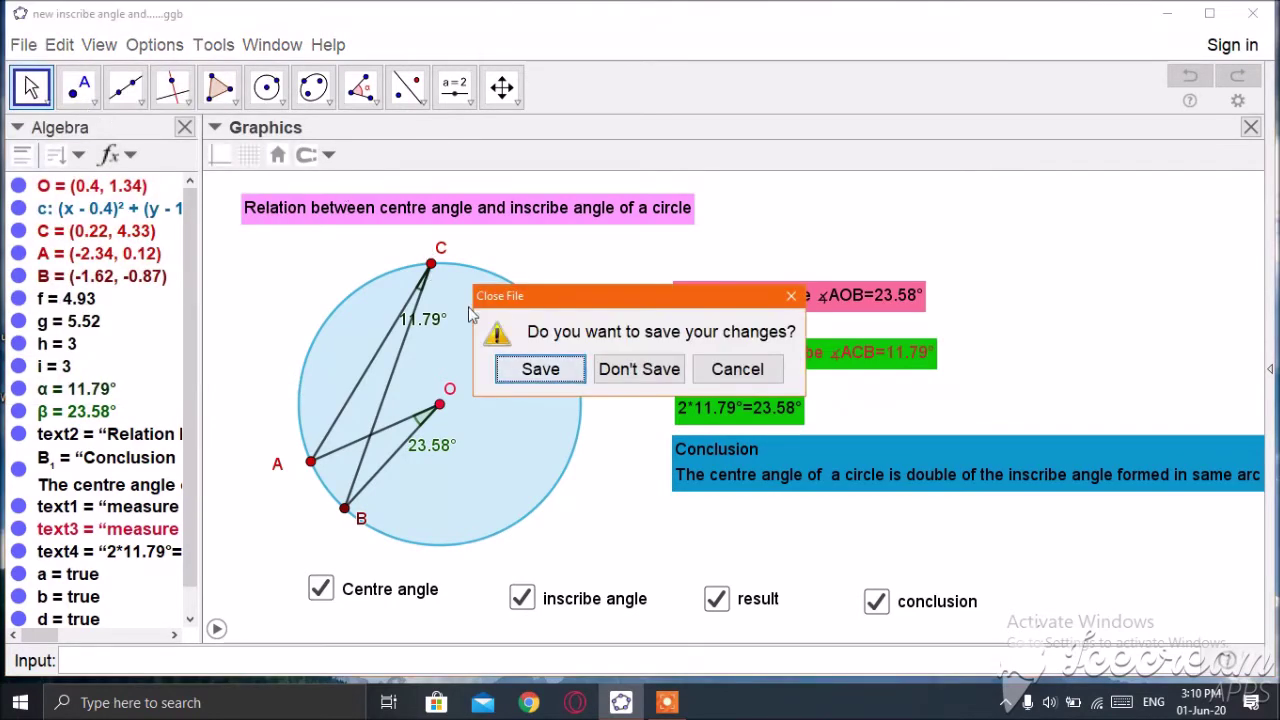
{"action": "left_click", "coordinate": [632, 366]}
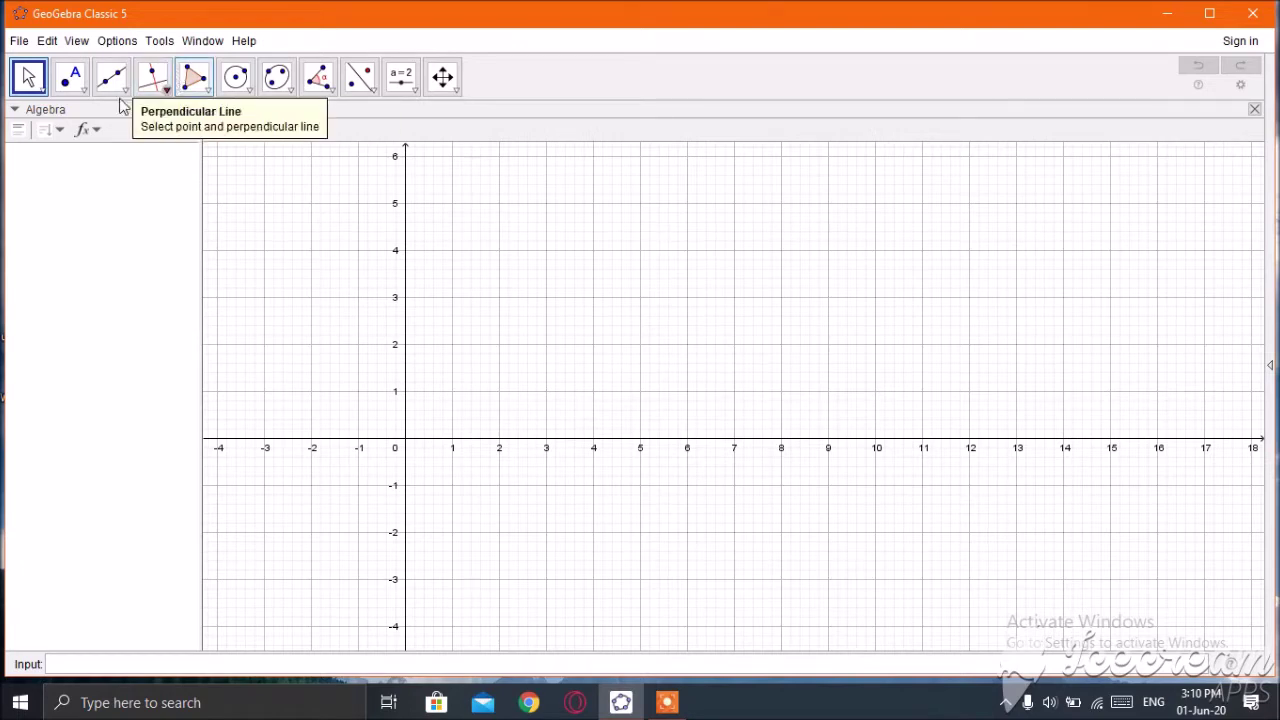
- Draw a circle by center and radius, with its center at (4, 1) and a radius of 3
{"action": "left_click", "coordinate": [250, 90]}
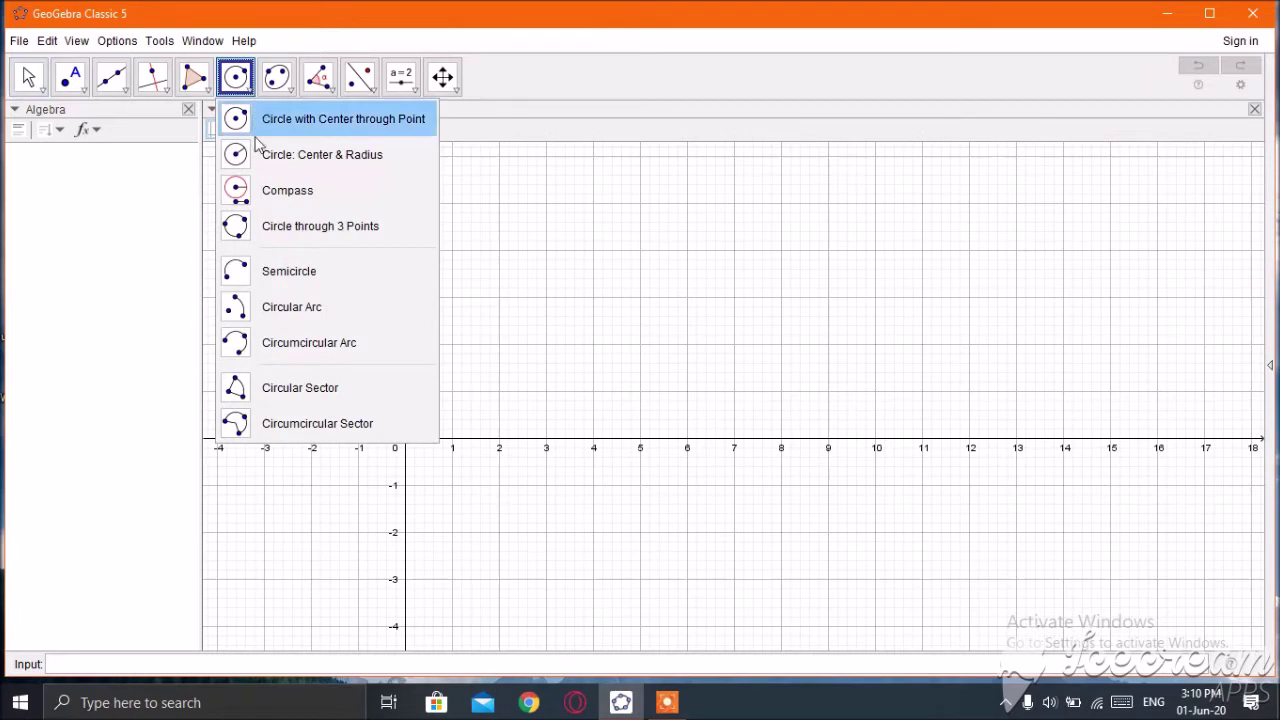
{"action": "left_click", "coordinate": [350, 160]}
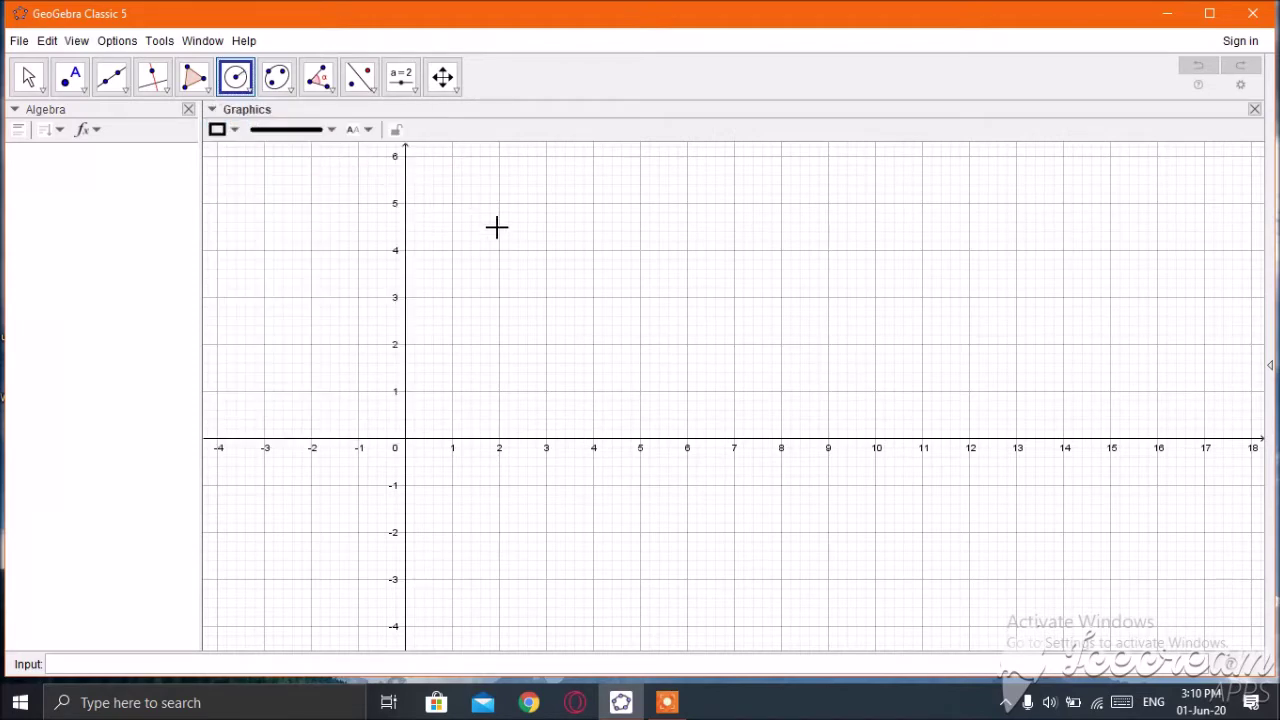
{"action": "left_click", "coordinate": [592, 391]}
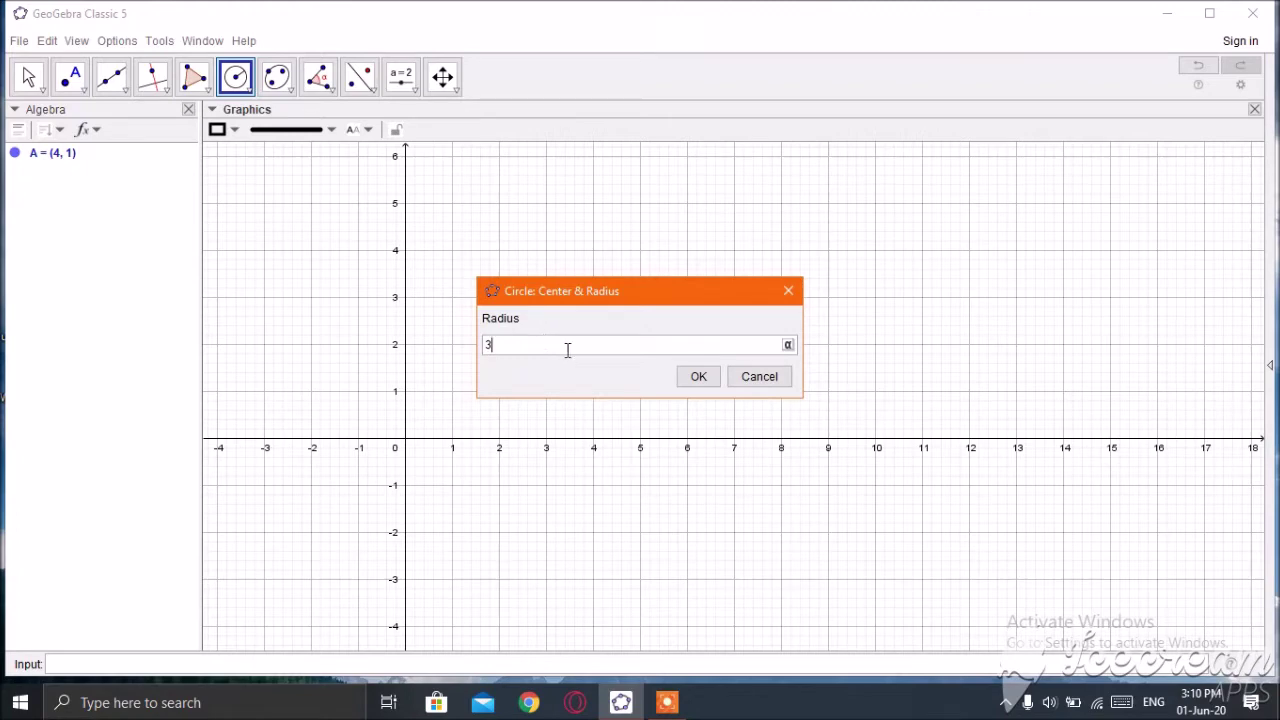
{"action": "left_click", "coordinate": [686, 377]}
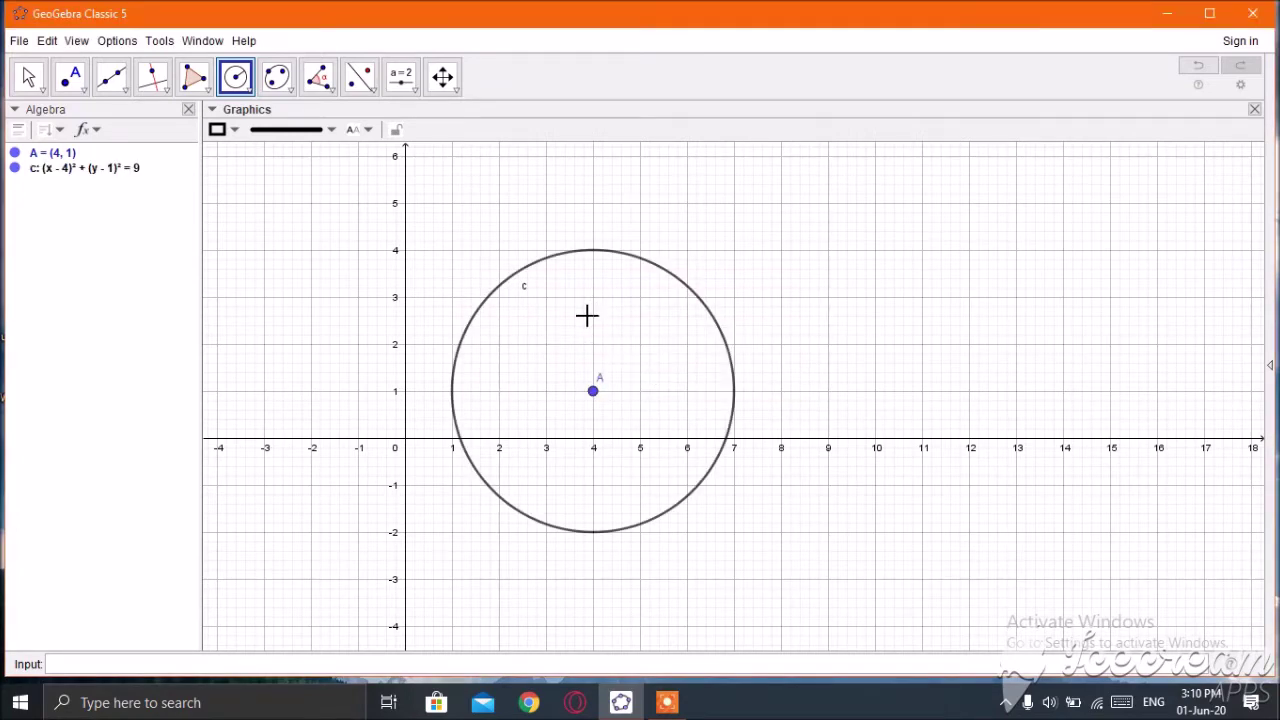
{"action": "left_click", "coordinate": [27, 77]}
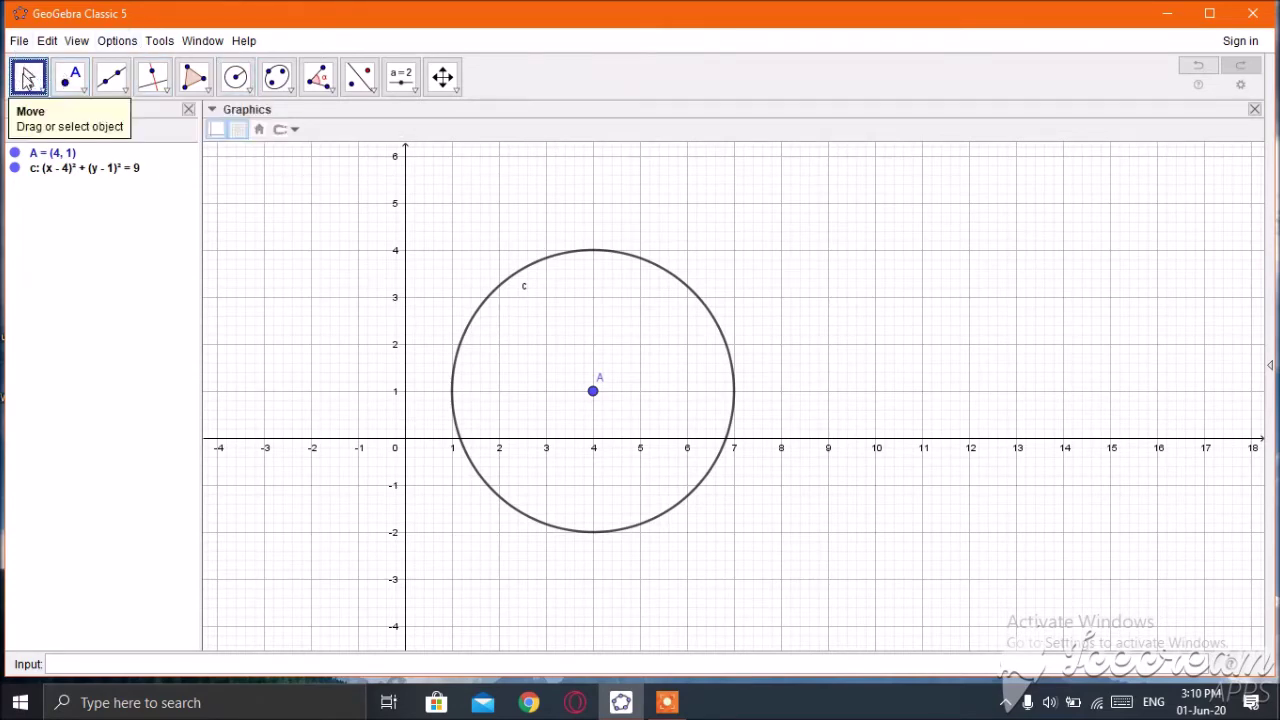
- Place three points on the circle, at about (1.7, -0.92), (6.42, -0.77) and (3.84, 4)
{"action": "left_click", "coordinate": [84, 90]}
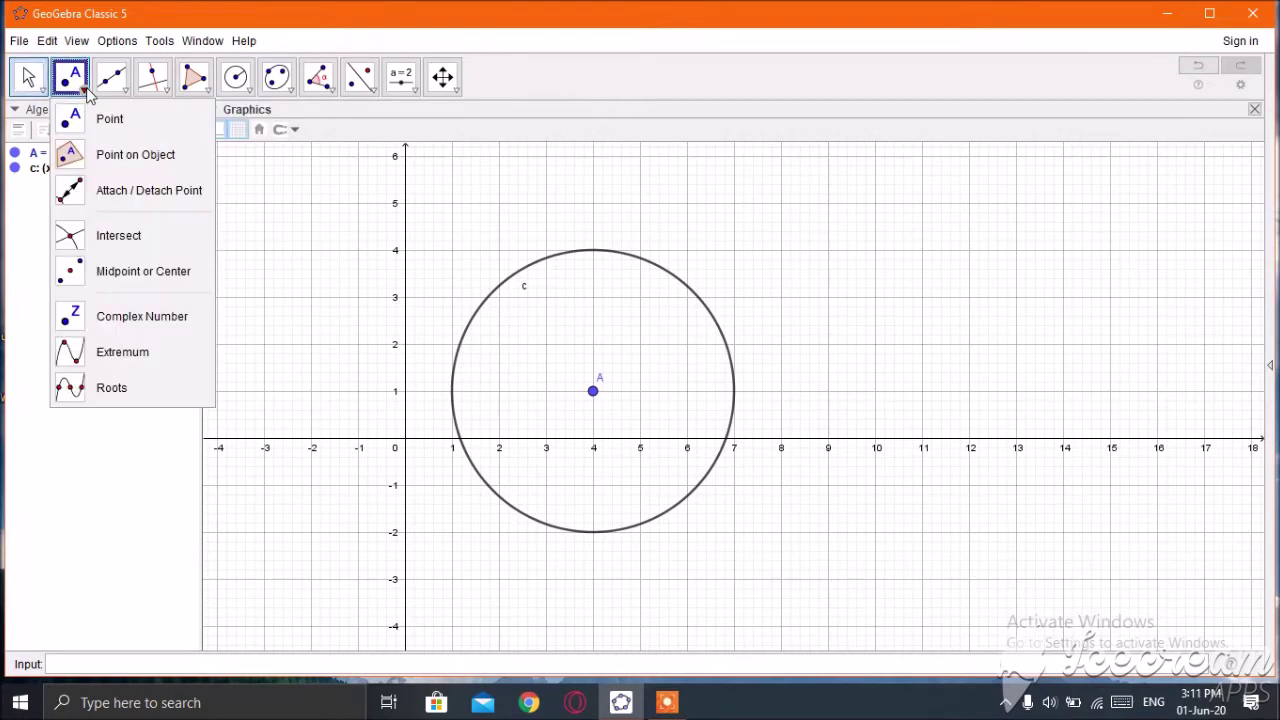
{"action": "left_click", "coordinate": [95, 121]}
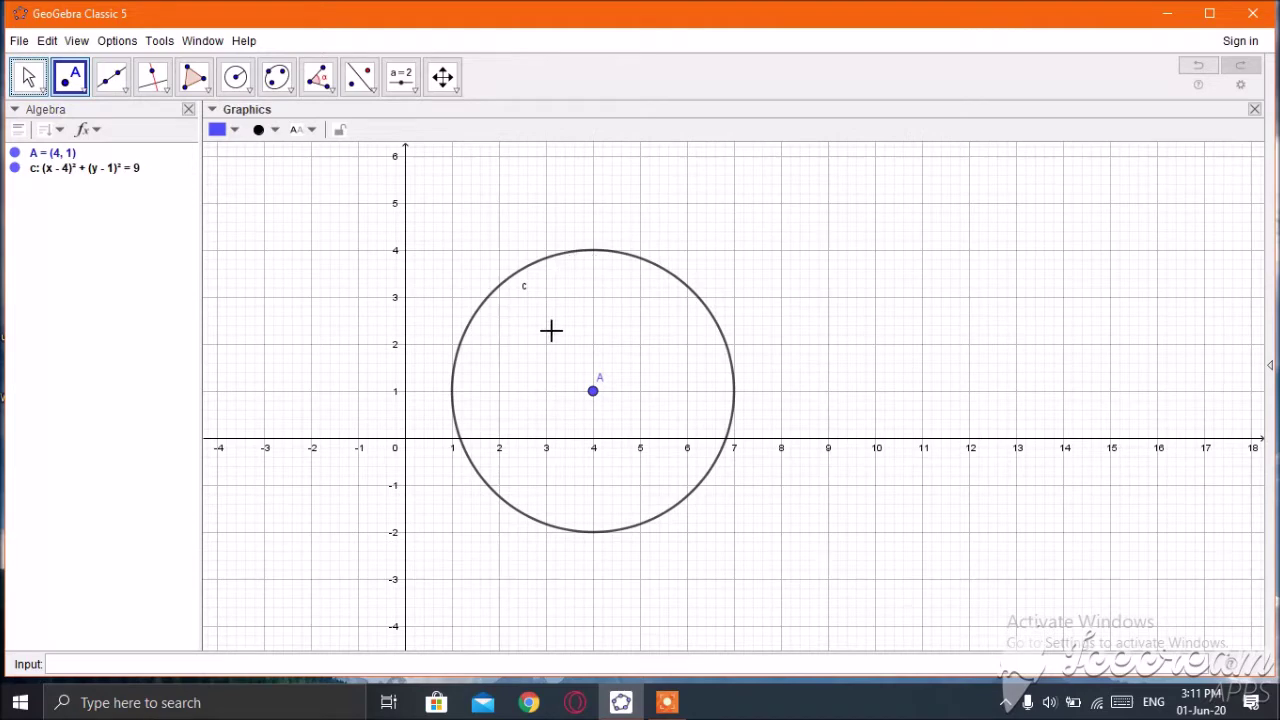
{"action": "left_click", "coordinate": [485, 482]}
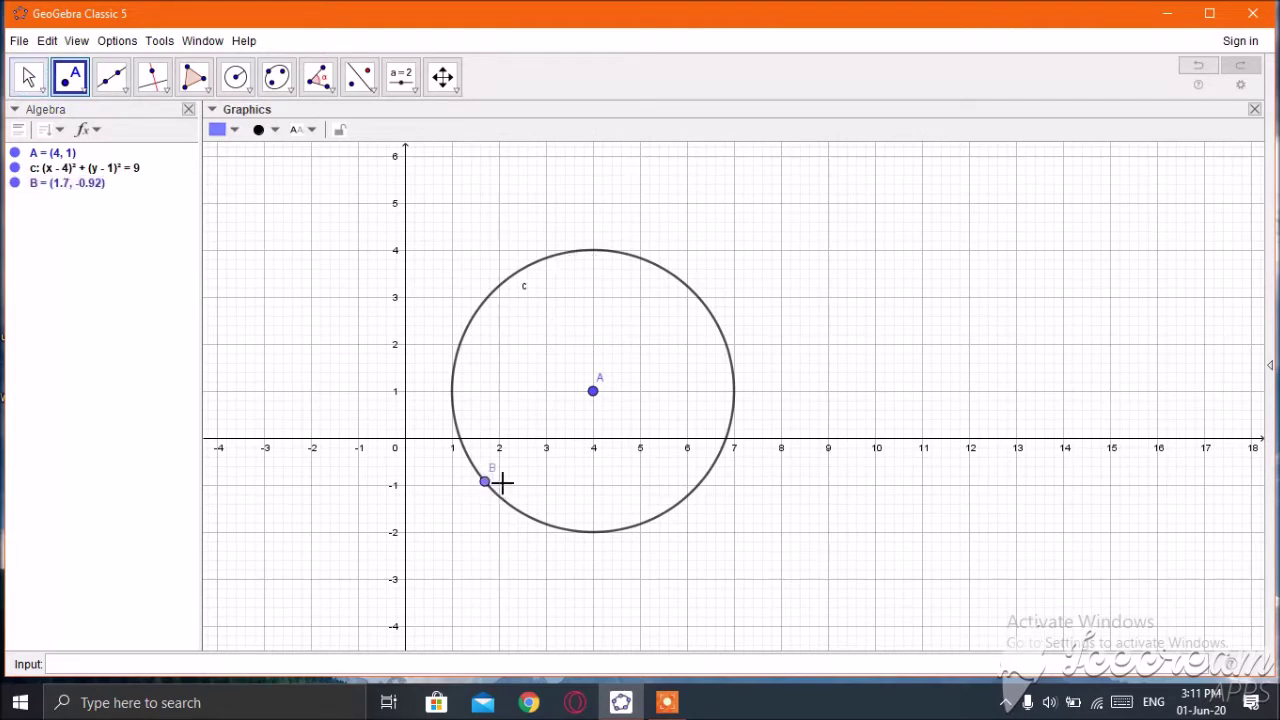
{"action": "left_click", "coordinate": [707, 475]}
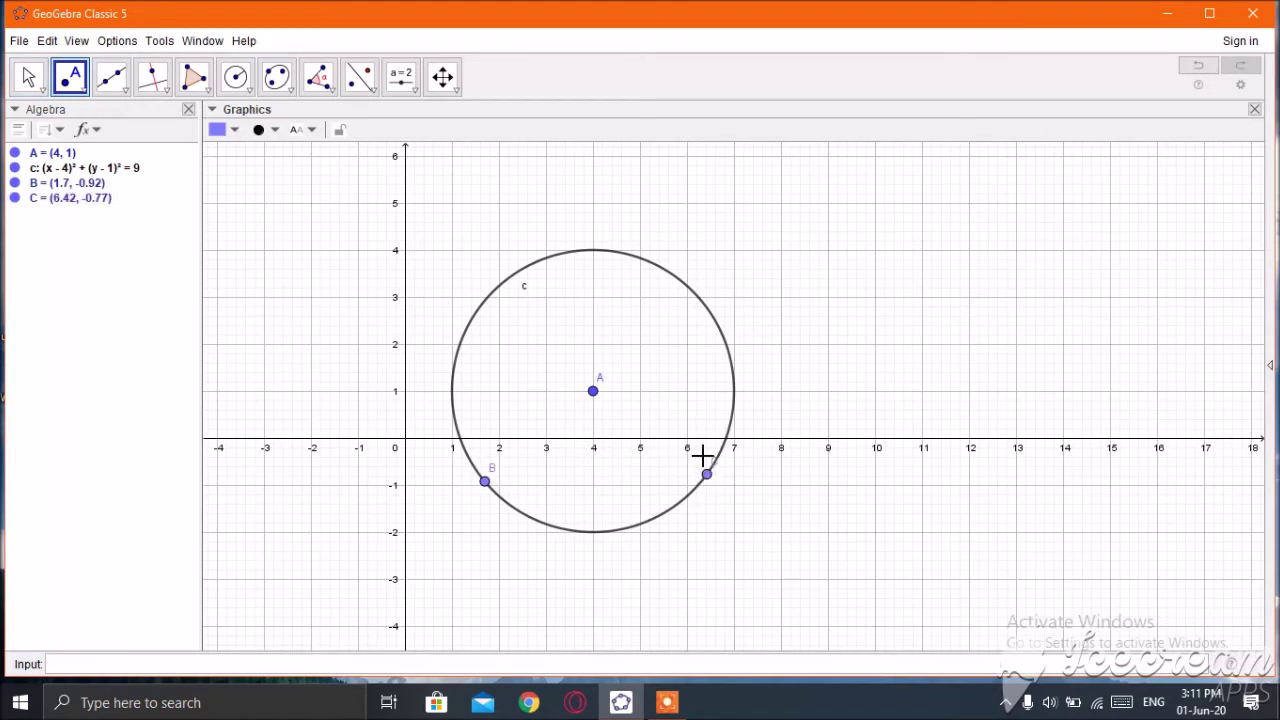
{"action": "left_click", "coordinate": [586, 250]}
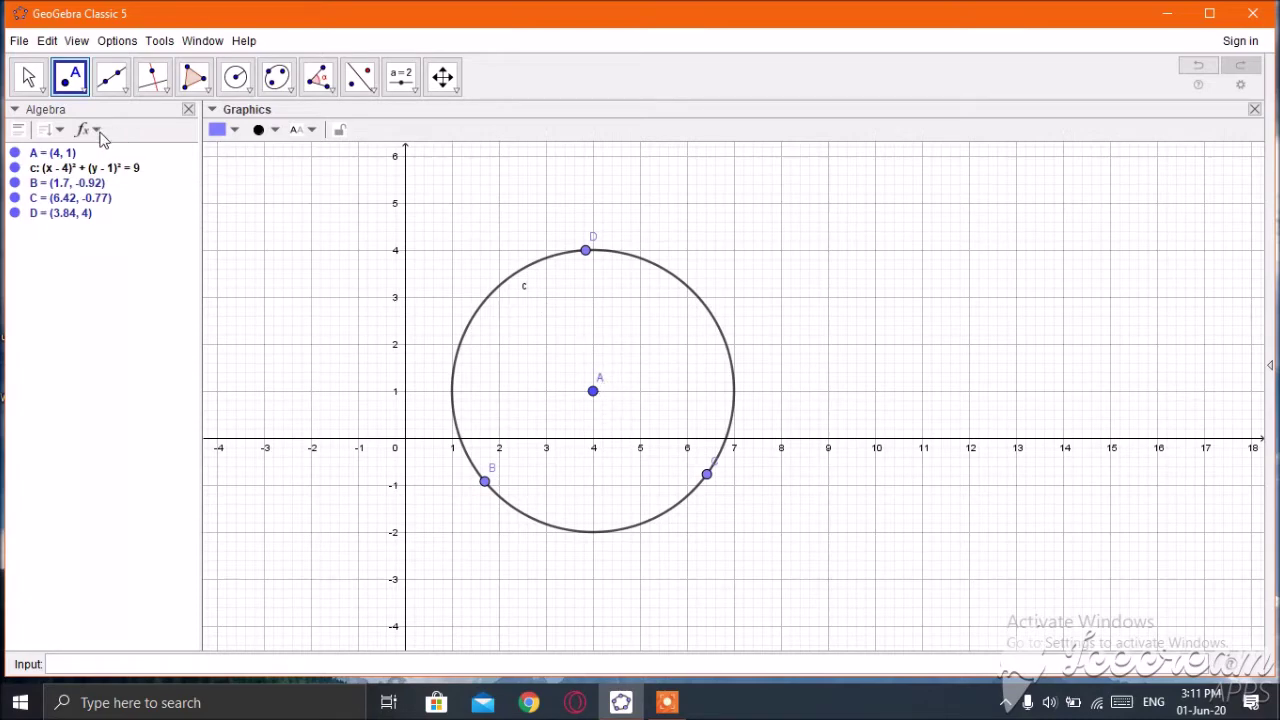
- Rename the circle's center point A as O
{"action": "left_click", "coordinate": [28, 79]}
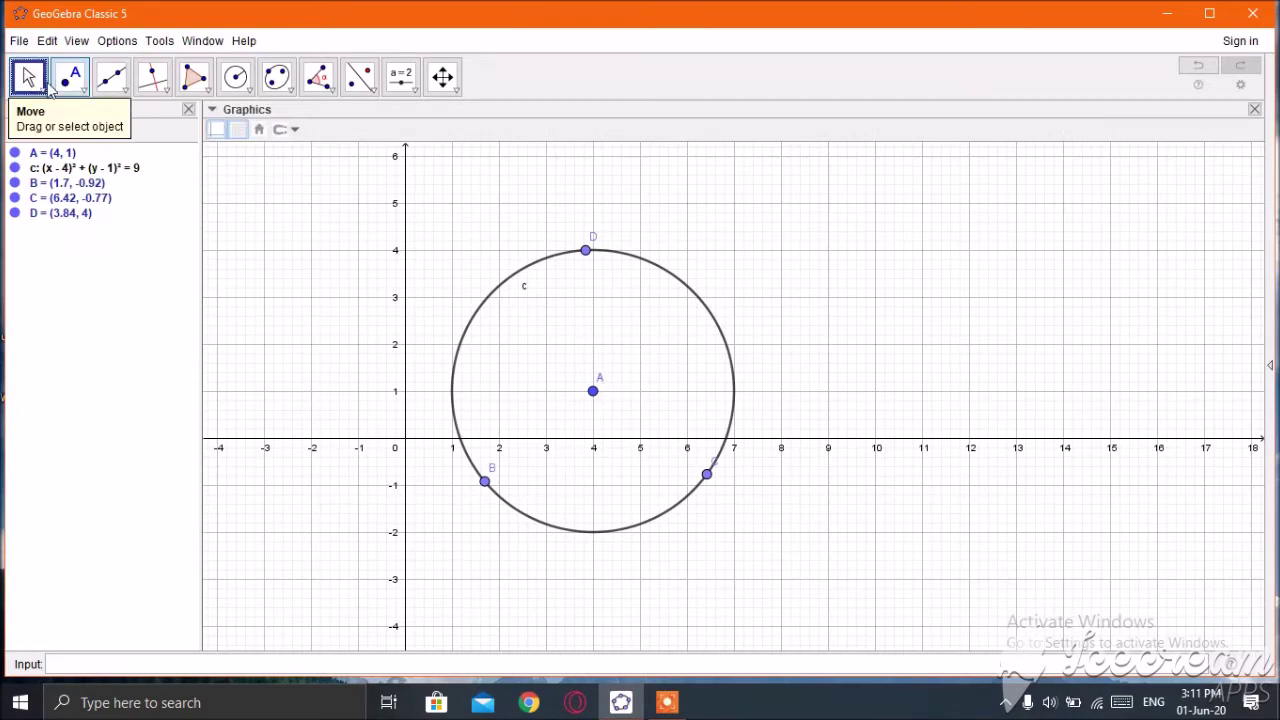
{"action": "left_click", "coordinate": [597, 389]}
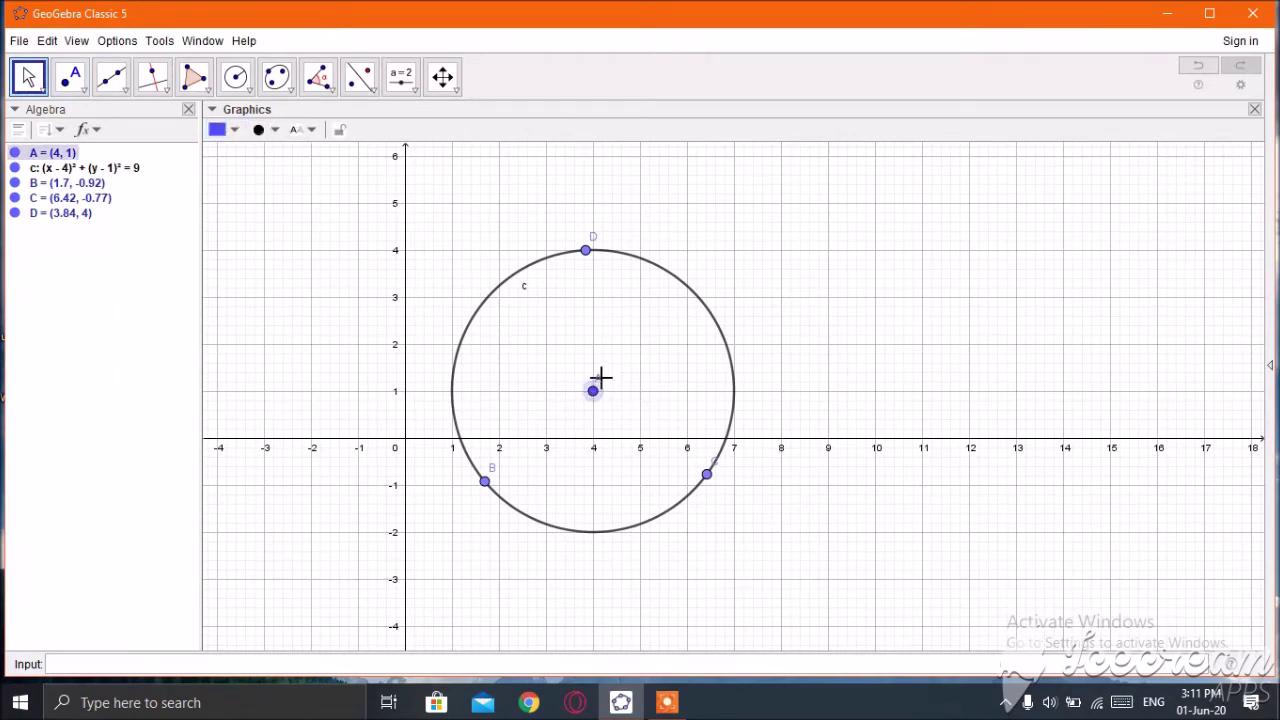
{"action": "right_click", "coordinate": [600, 377]}
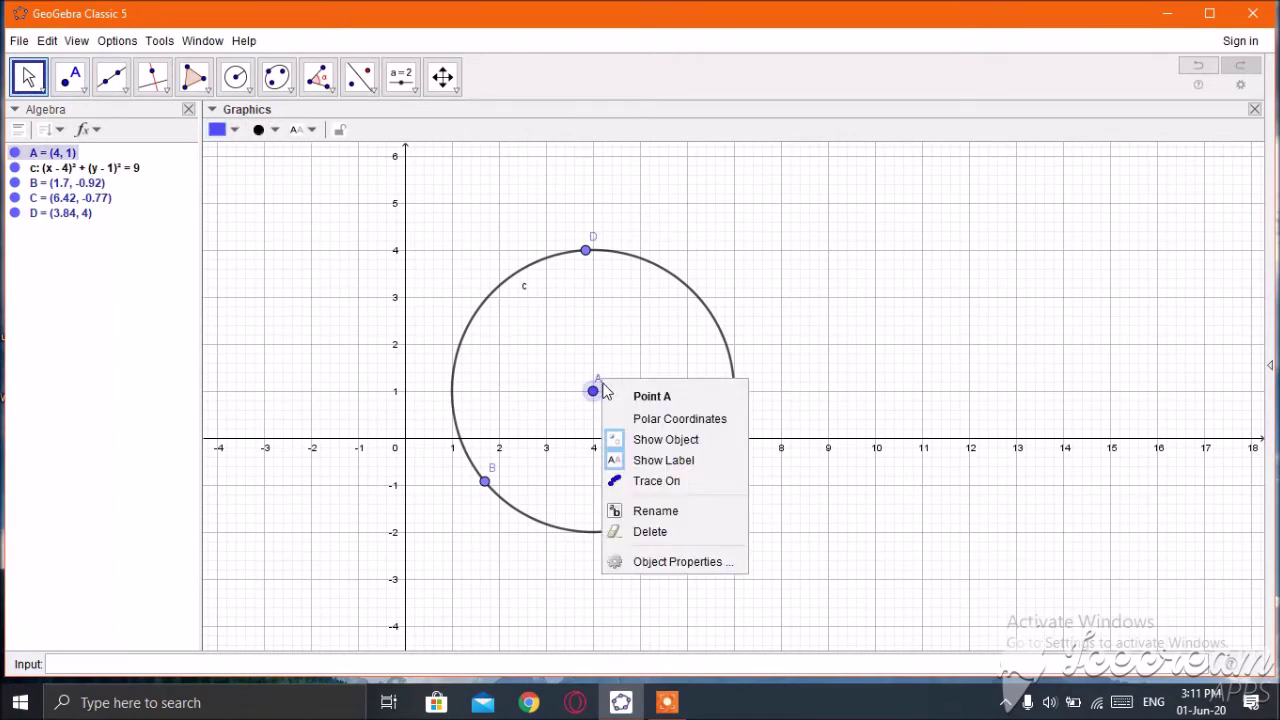
{"action": "left_click", "coordinate": [655, 511]}
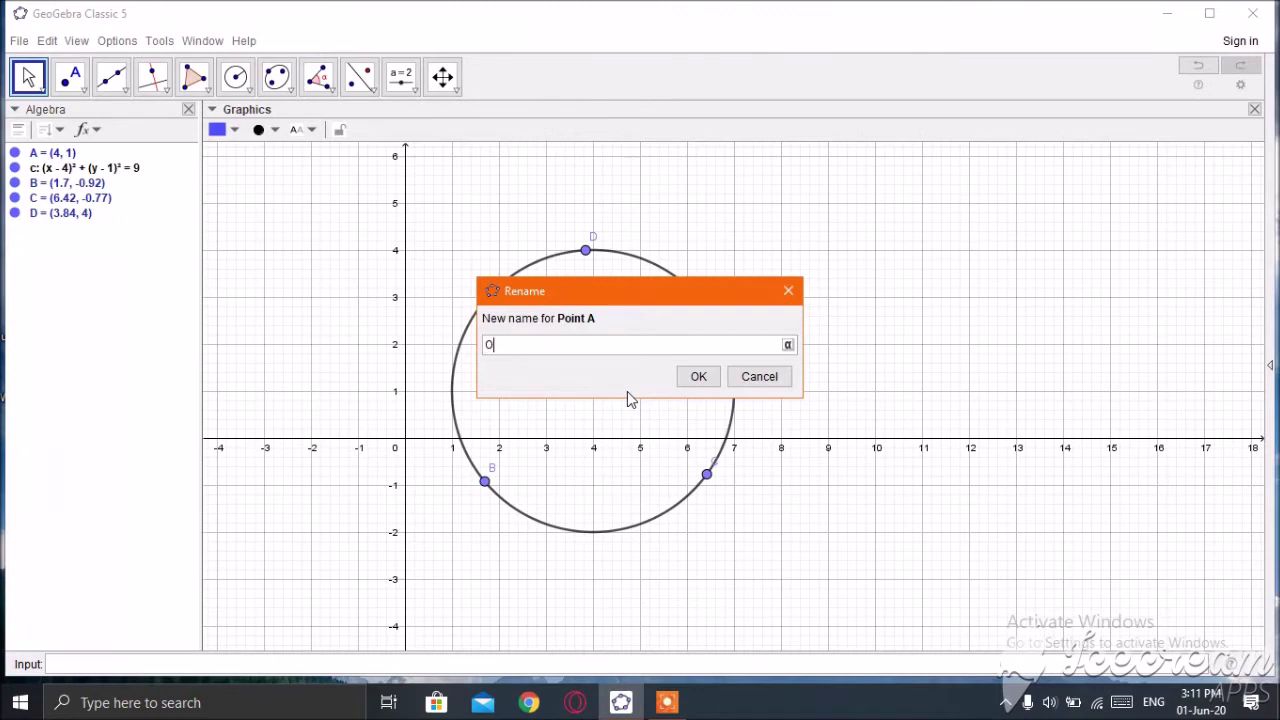
{"action": "type", "text": "O"}
{"action": "left_click", "coordinate": [698, 375]}
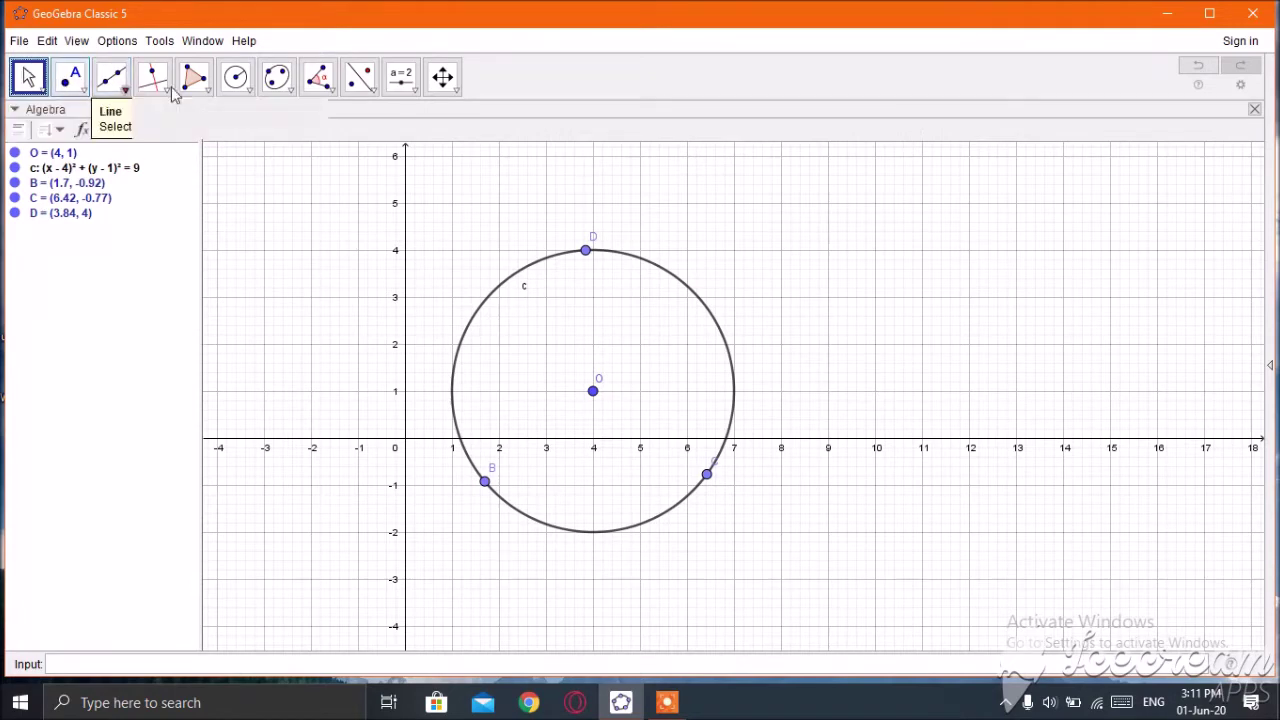
- Activate the Segment tool for joining the points of the circle
{"action": "left_click", "coordinate": [128, 92]}
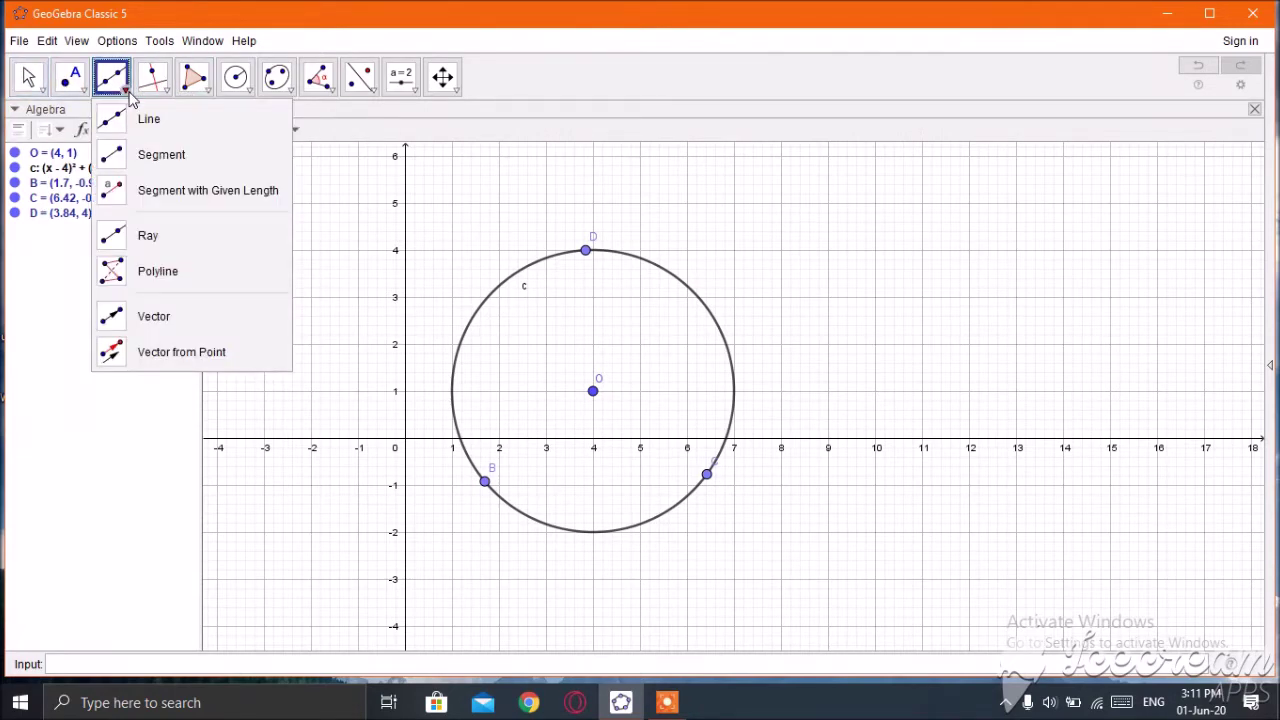
{"action": "left_click", "coordinate": [165, 154]}
{"action": "key", "text": "Escape"}
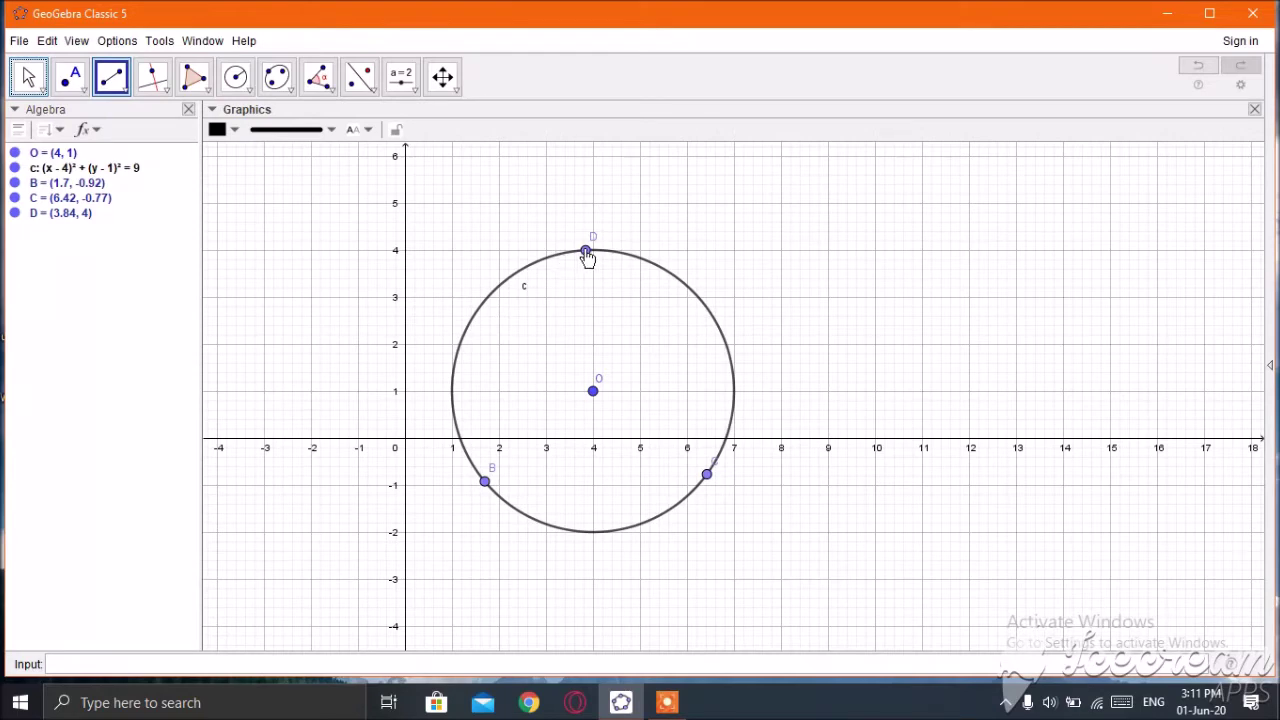
{"action": "left_click", "coordinate": [586, 252]}
{"action": "left_click", "coordinate": [585, 251]}
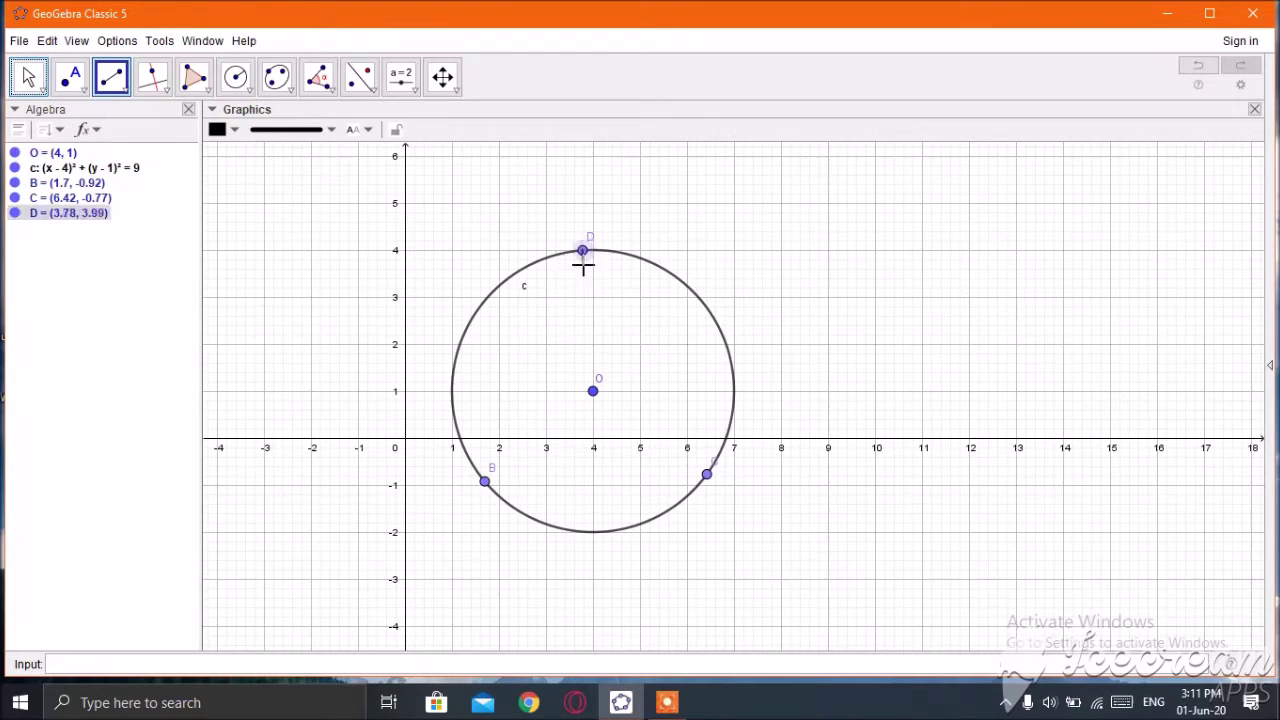
{"action": "left_click", "coordinate": [583, 264]}
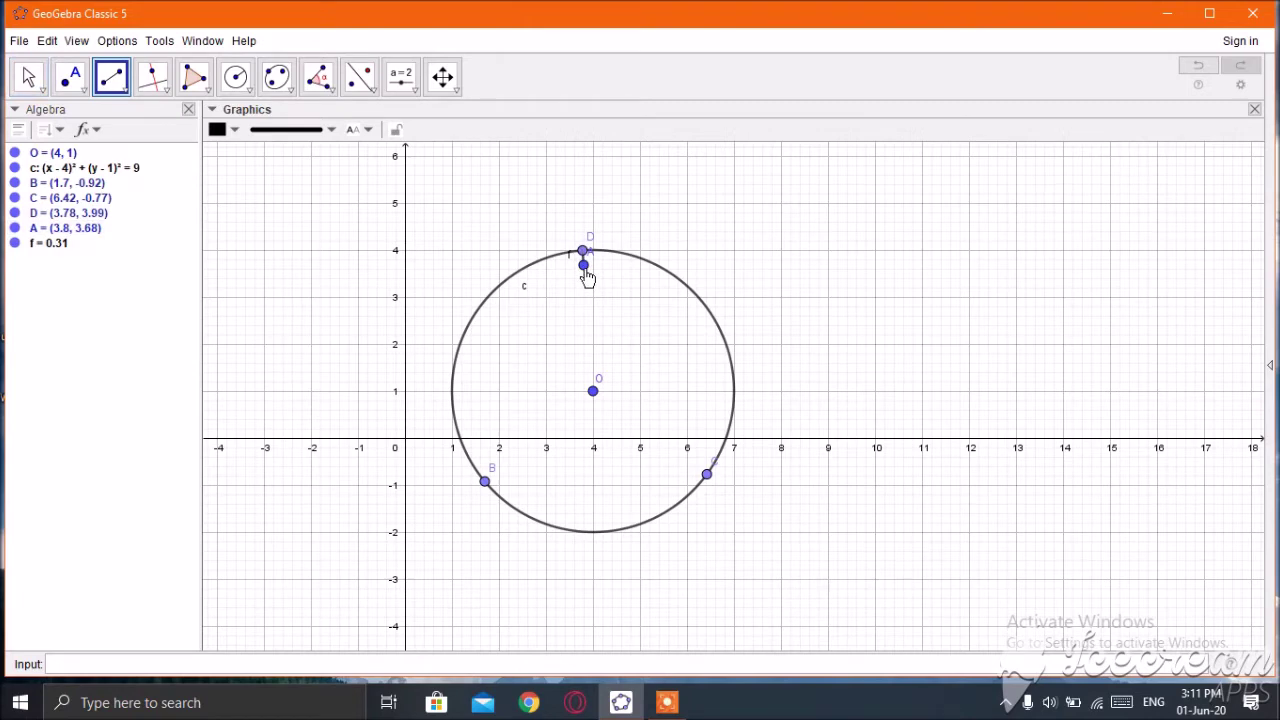
{"action": "right_click", "coordinate": [585, 266]}
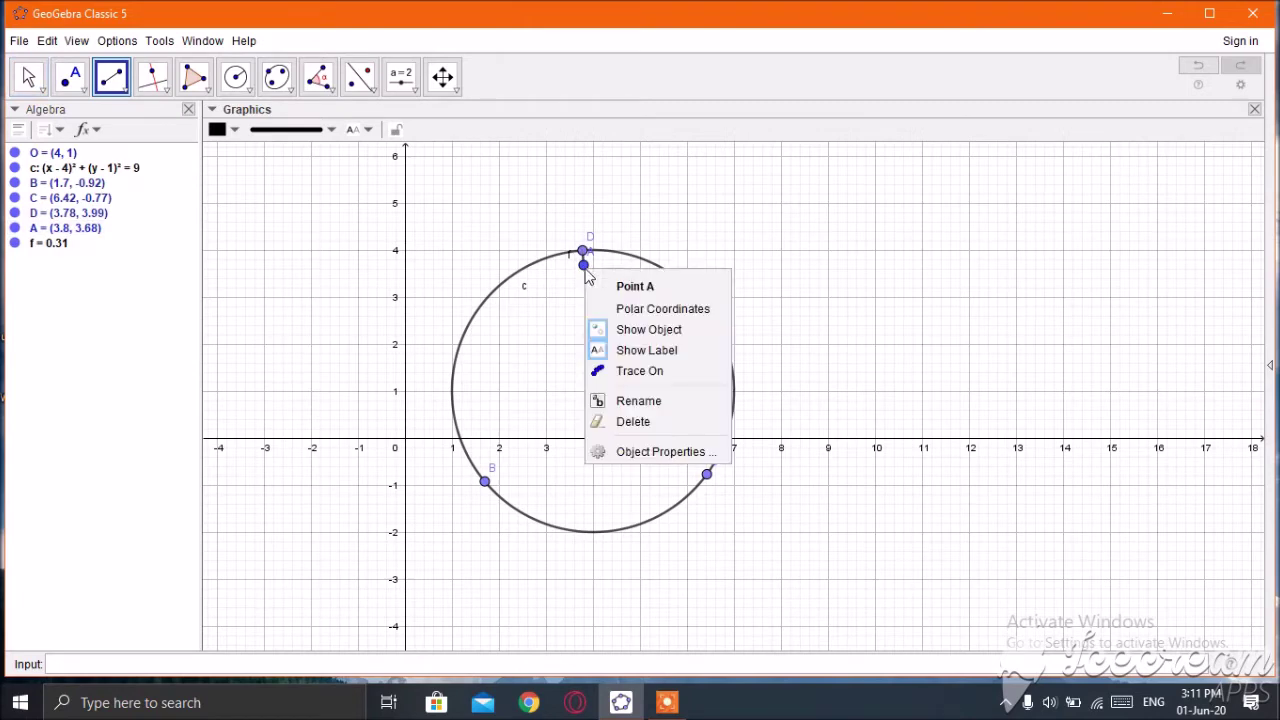
{"action": "left_click", "coordinate": [630, 422]}
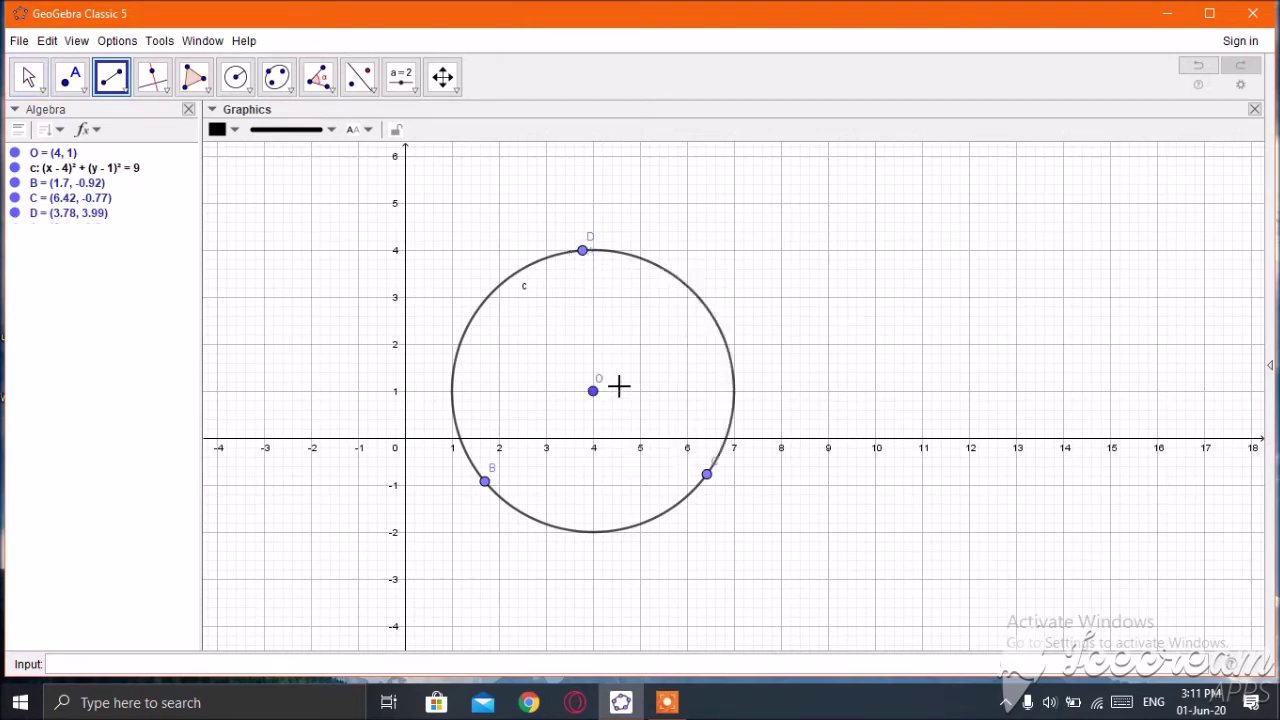
- Draw segments from point D to point B and from point D to point C to form the inscribed angle
{"action": "left_click", "coordinate": [585, 256]}
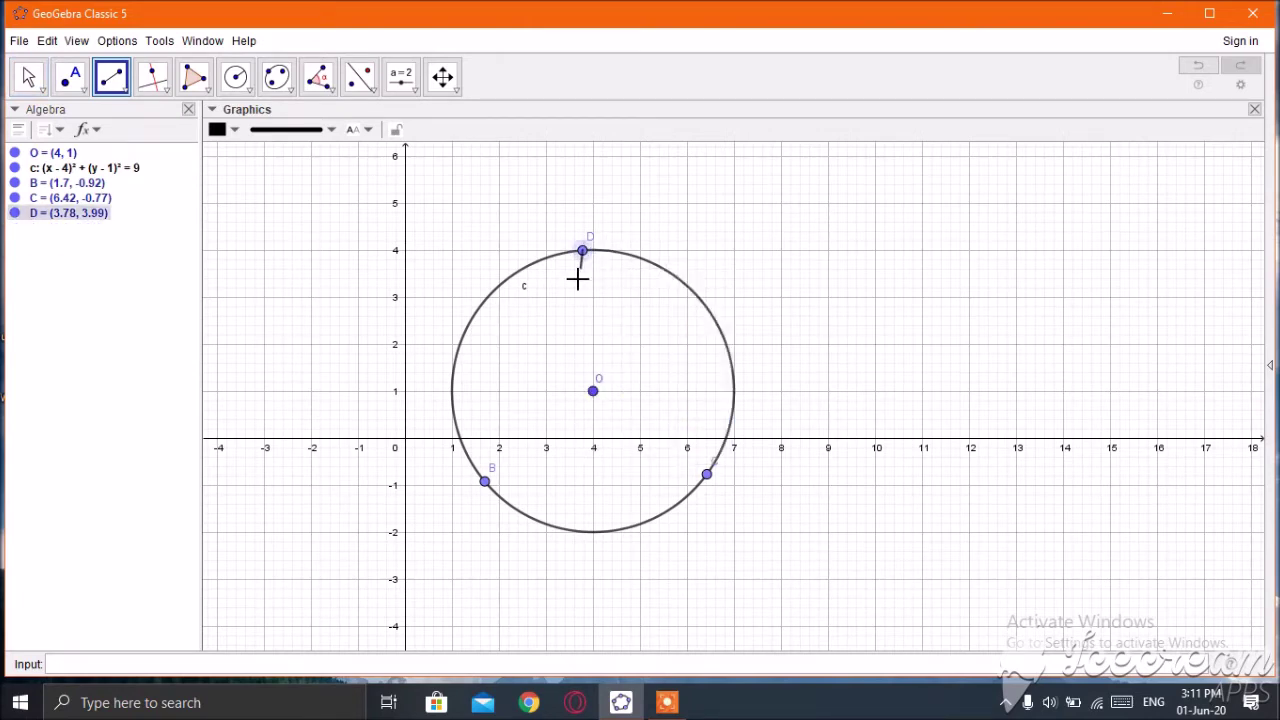
{"action": "left_click", "coordinate": [484, 481]}
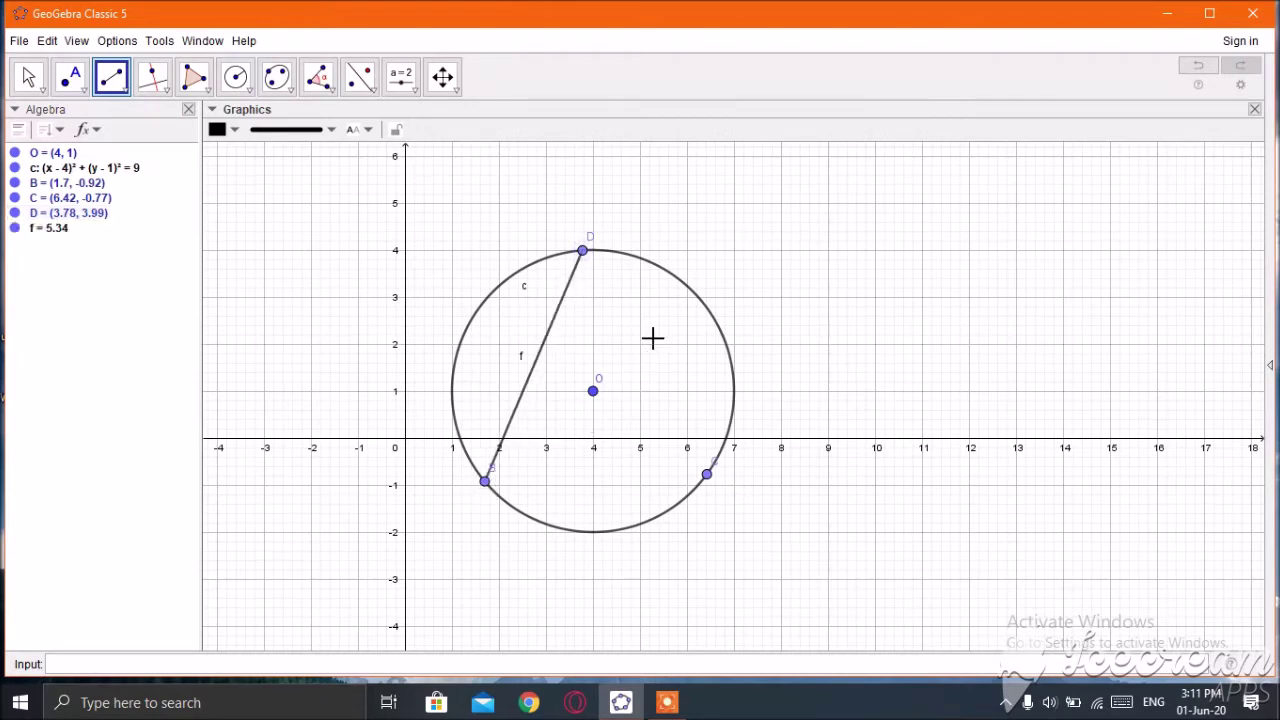
{"action": "left_click", "coordinate": [584, 257]}
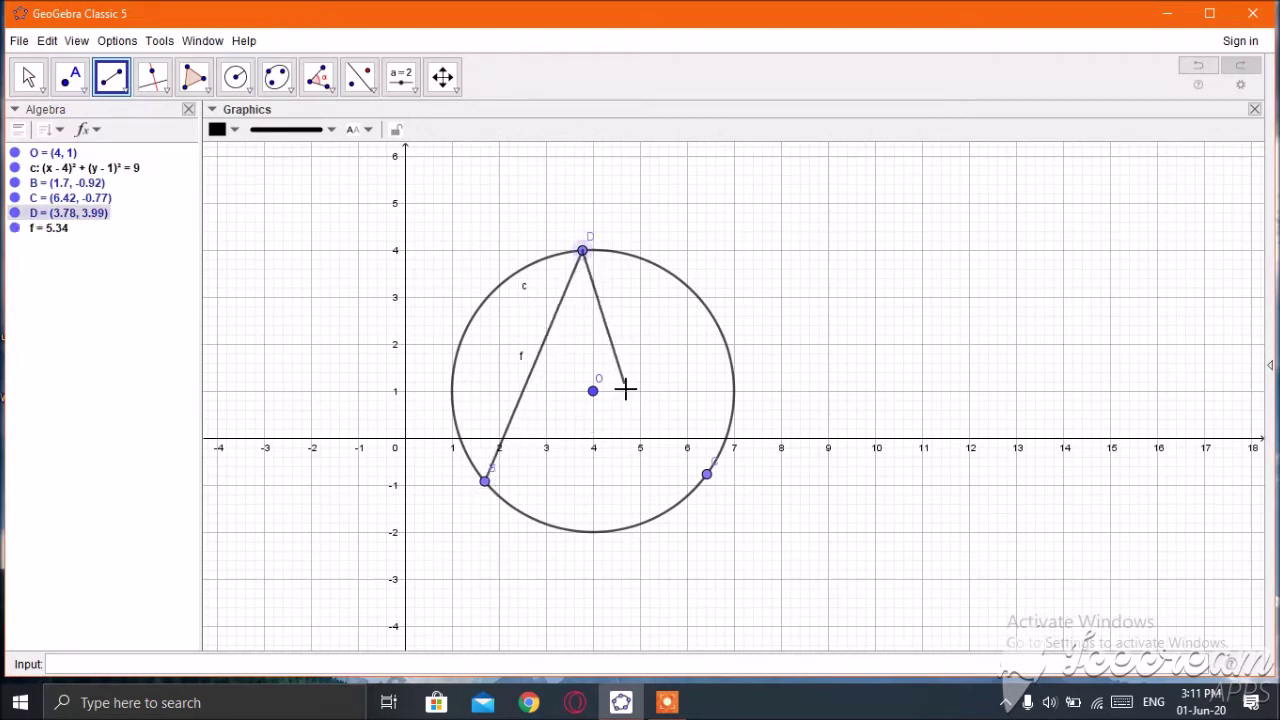
{"action": "left_click", "coordinate": [708, 478]}
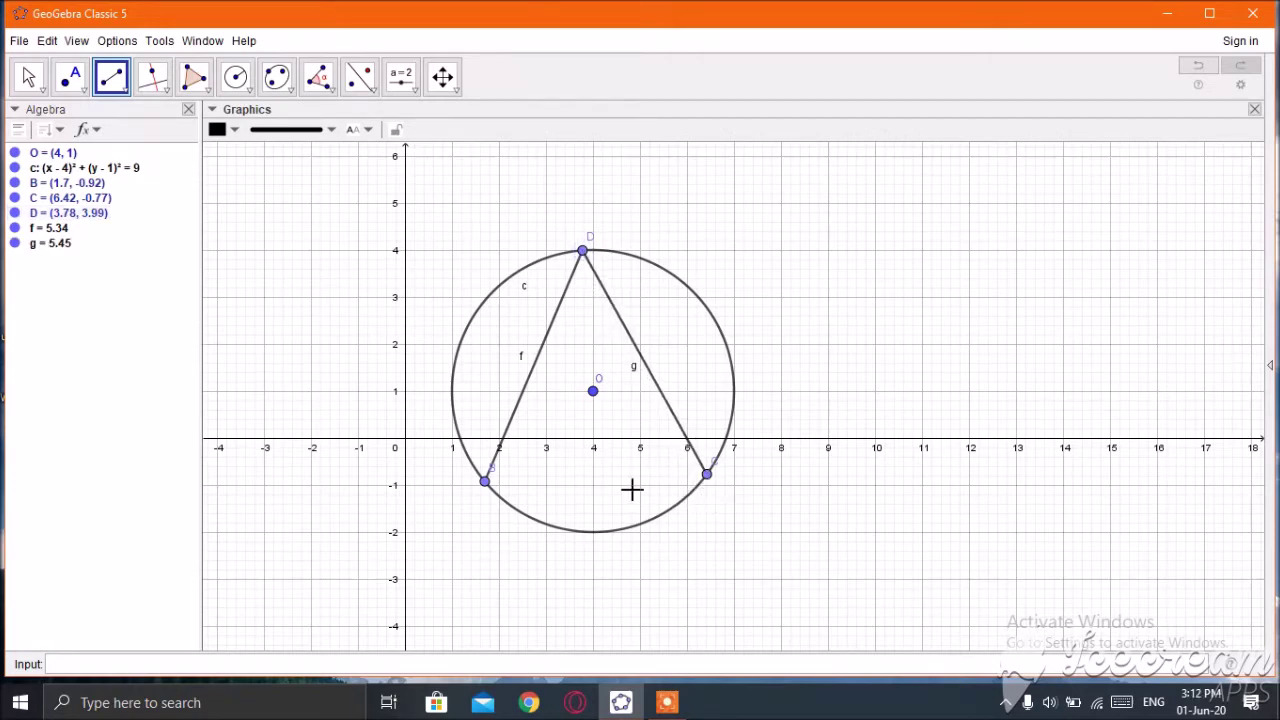
- Draw segments from point B to center O and from O to point C to form the central angle
{"action": "left_click", "coordinate": [484, 484]}
{"action": "left_click", "coordinate": [594, 392]}
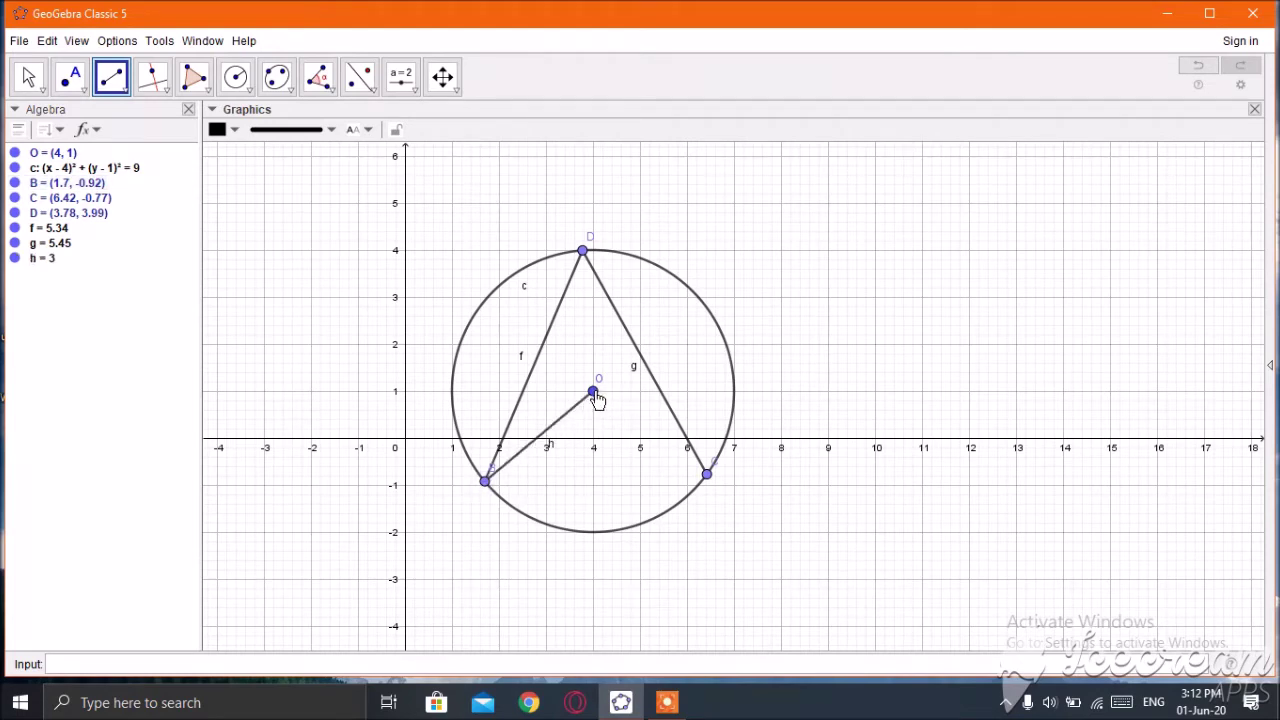
{"action": "left_click", "coordinate": [594, 393]}
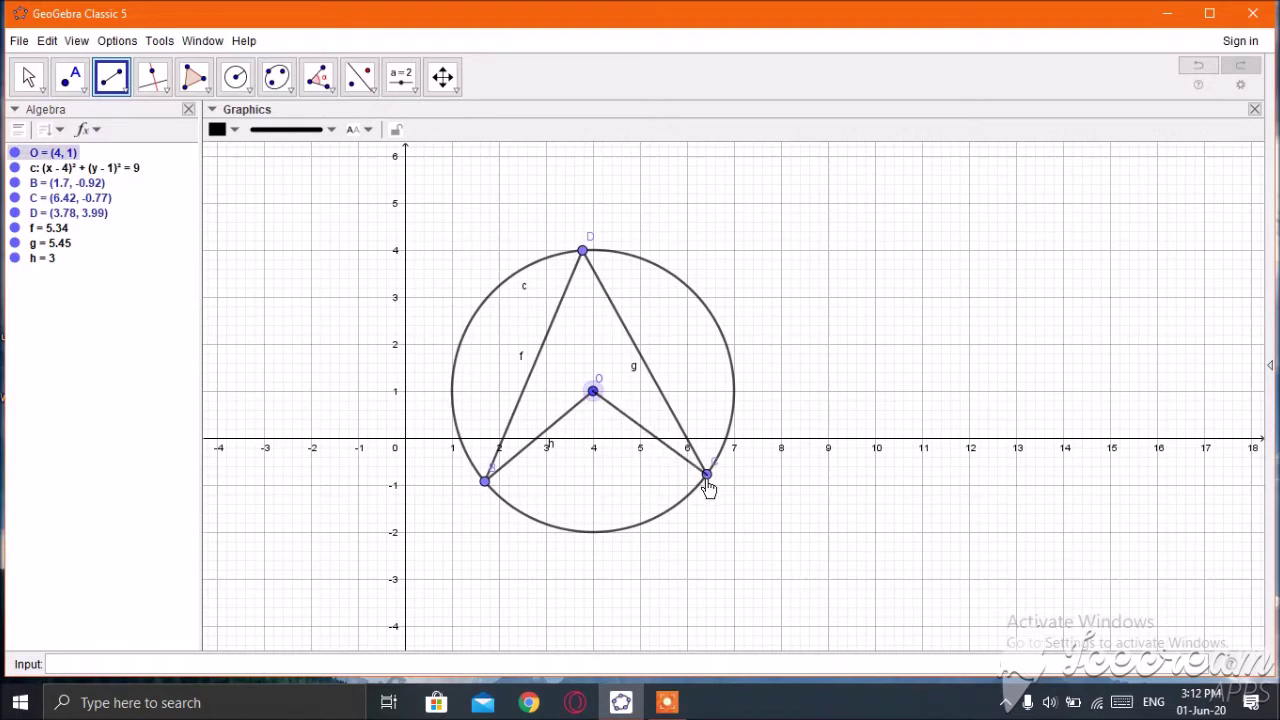
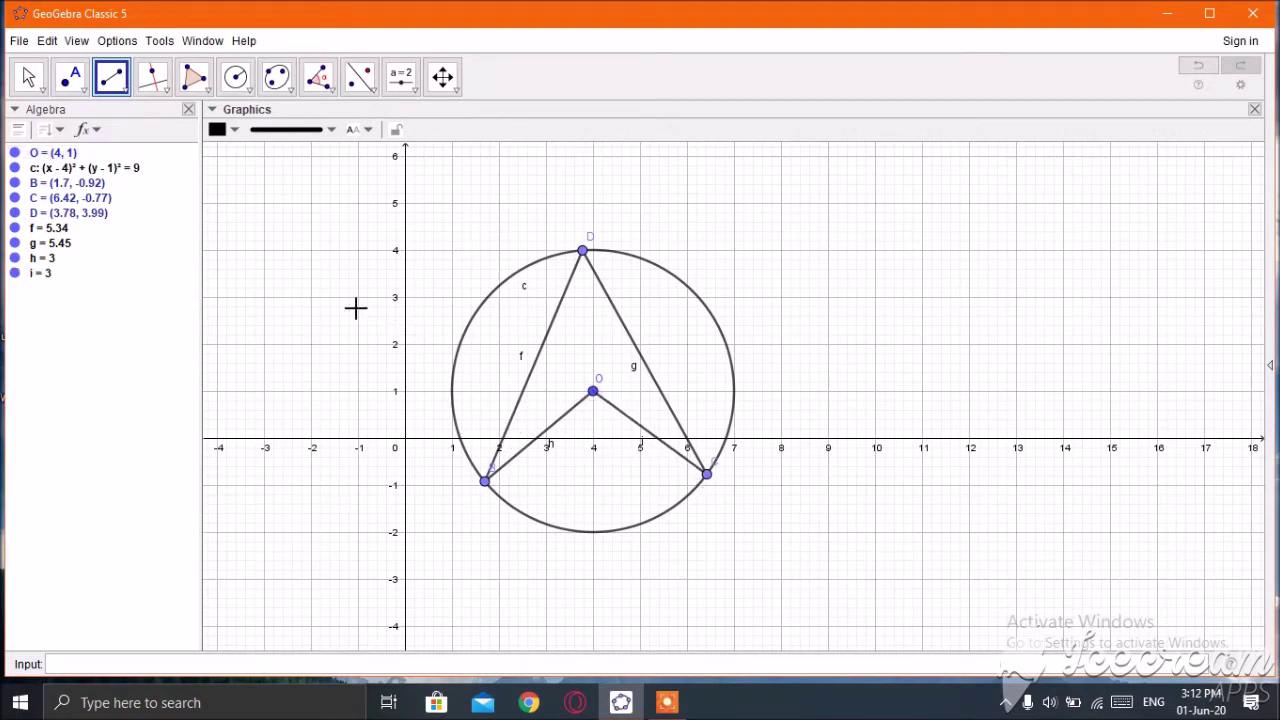
- Hide the coordinate axes and the grid in the graphics view
{"action": "right_click", "coordinate": [356, 308]}
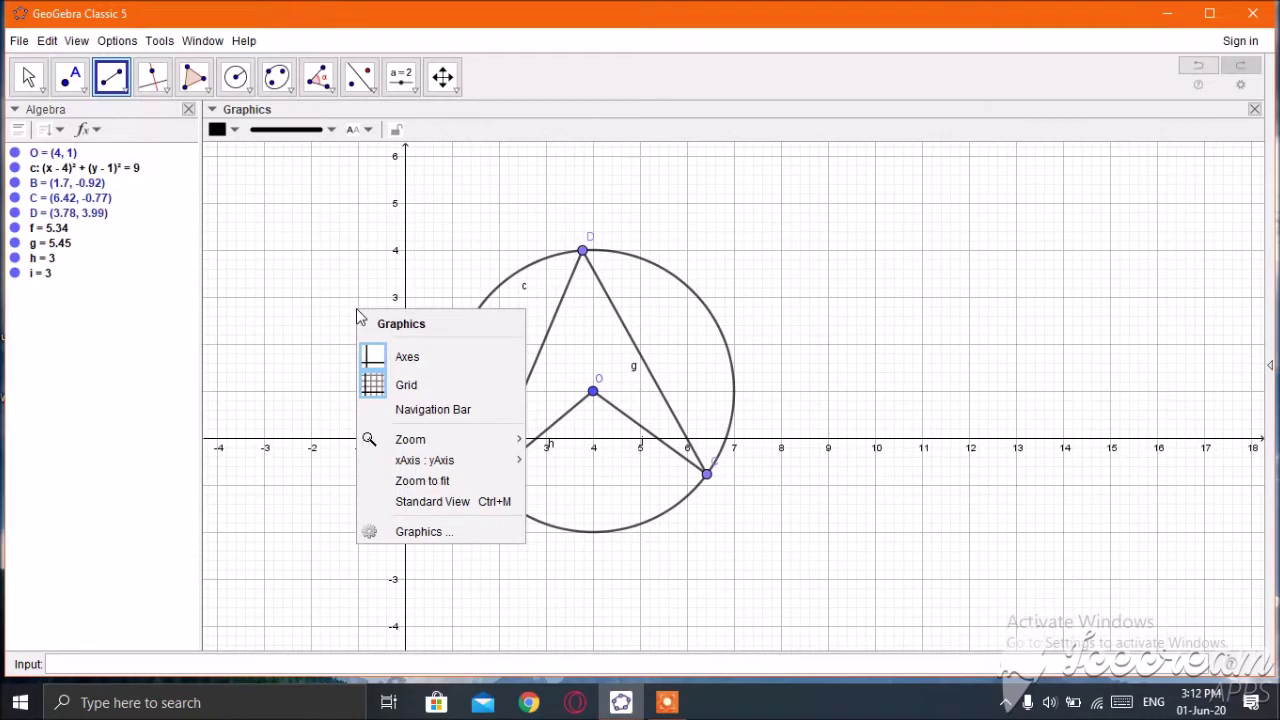
{"action": "left_click", "coordinate": [373, 357]}
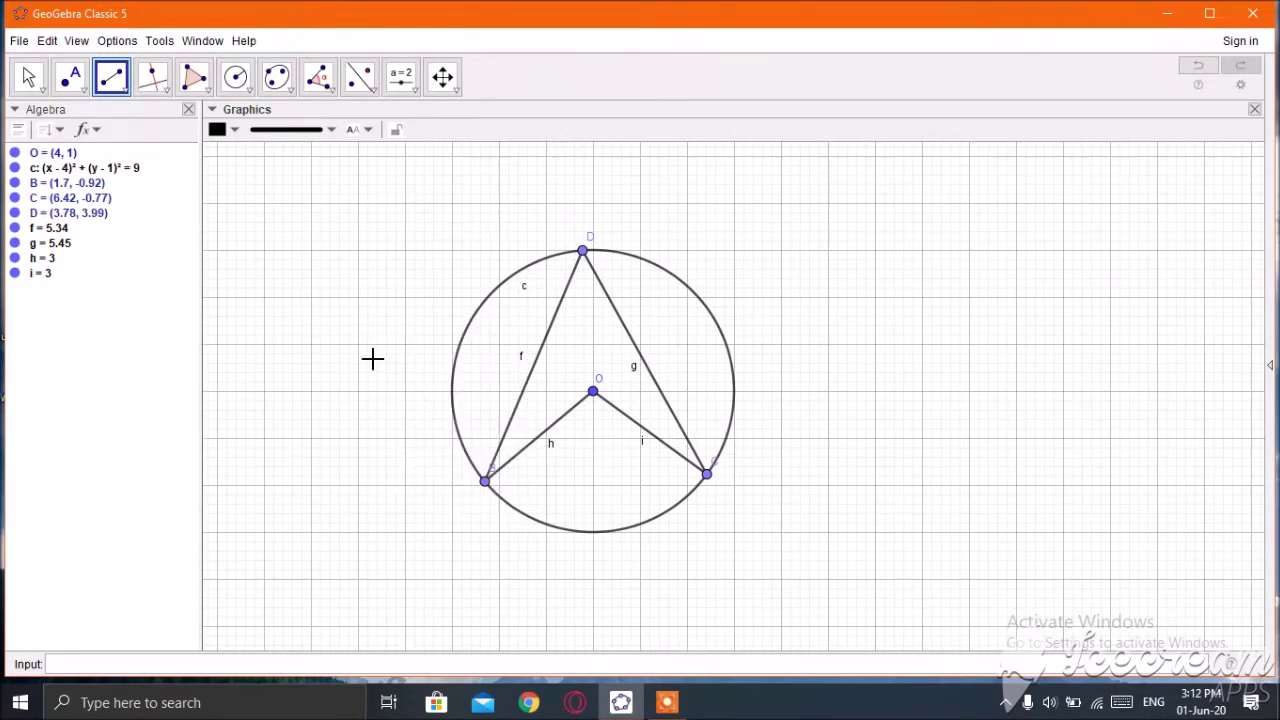
{"action": "right_click", "coordinate": [364, 305]}
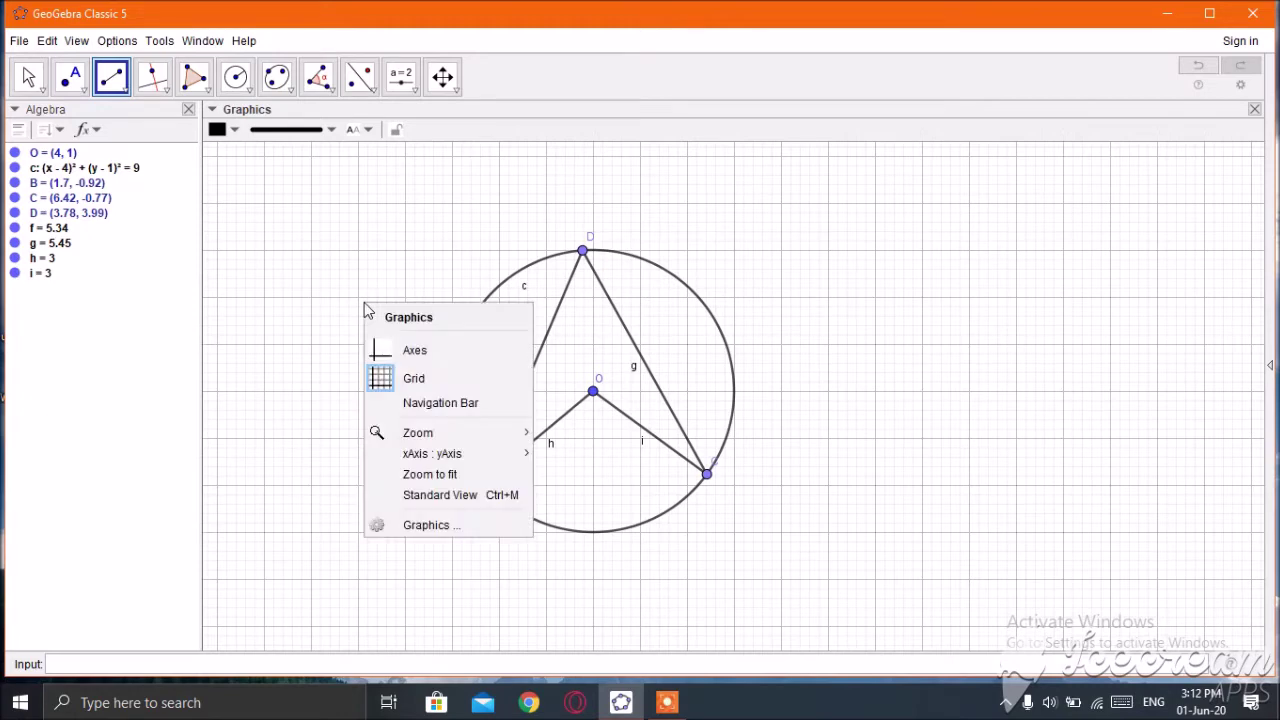
{"action": "left_click", "coordinate": [376, 388]}
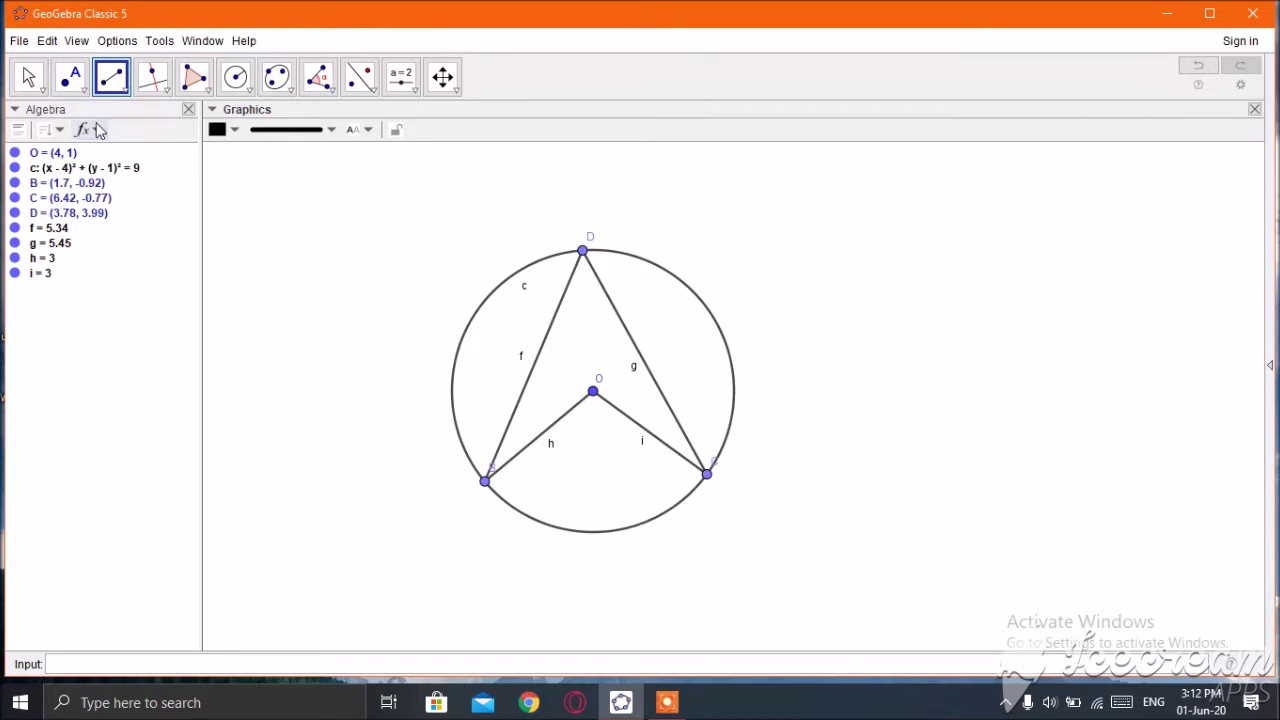
- Mark the inscribed angle at point D with the Angle tool, using points B, D and C
{"action": "left_click", "coordinate": [30, 80]}
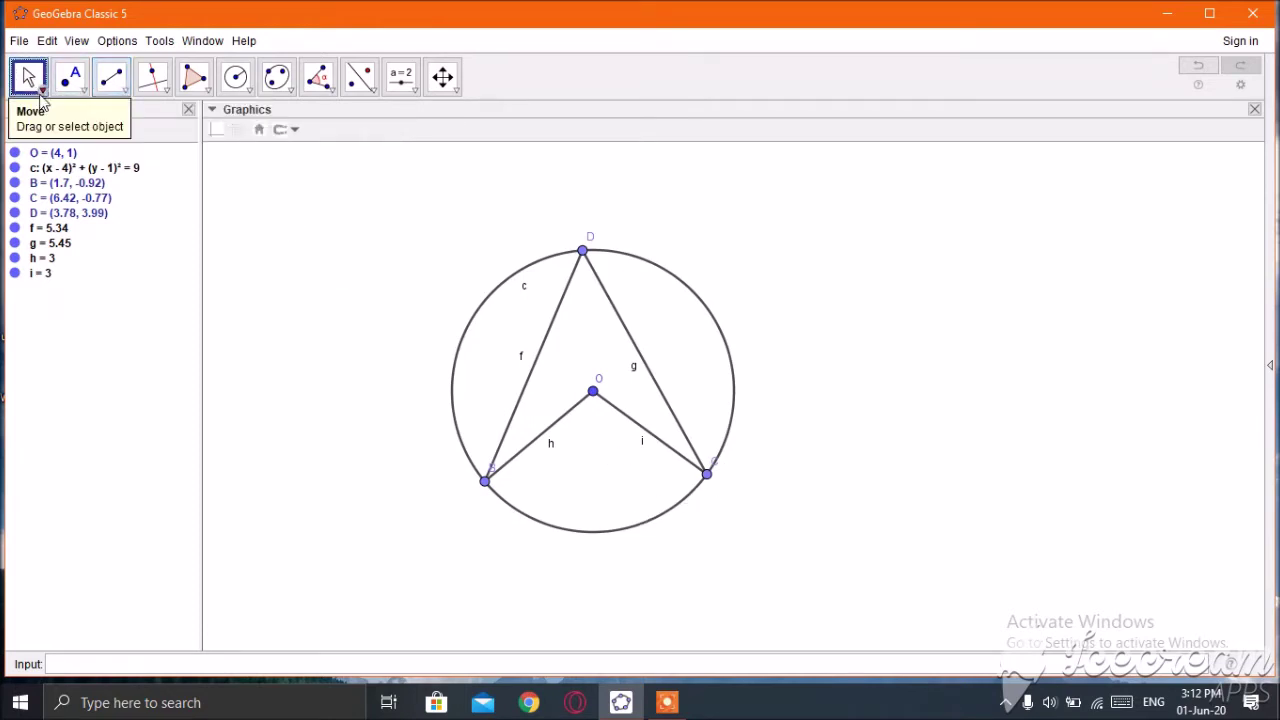
{"action": "left_click", "coordinate": [30, 80]}
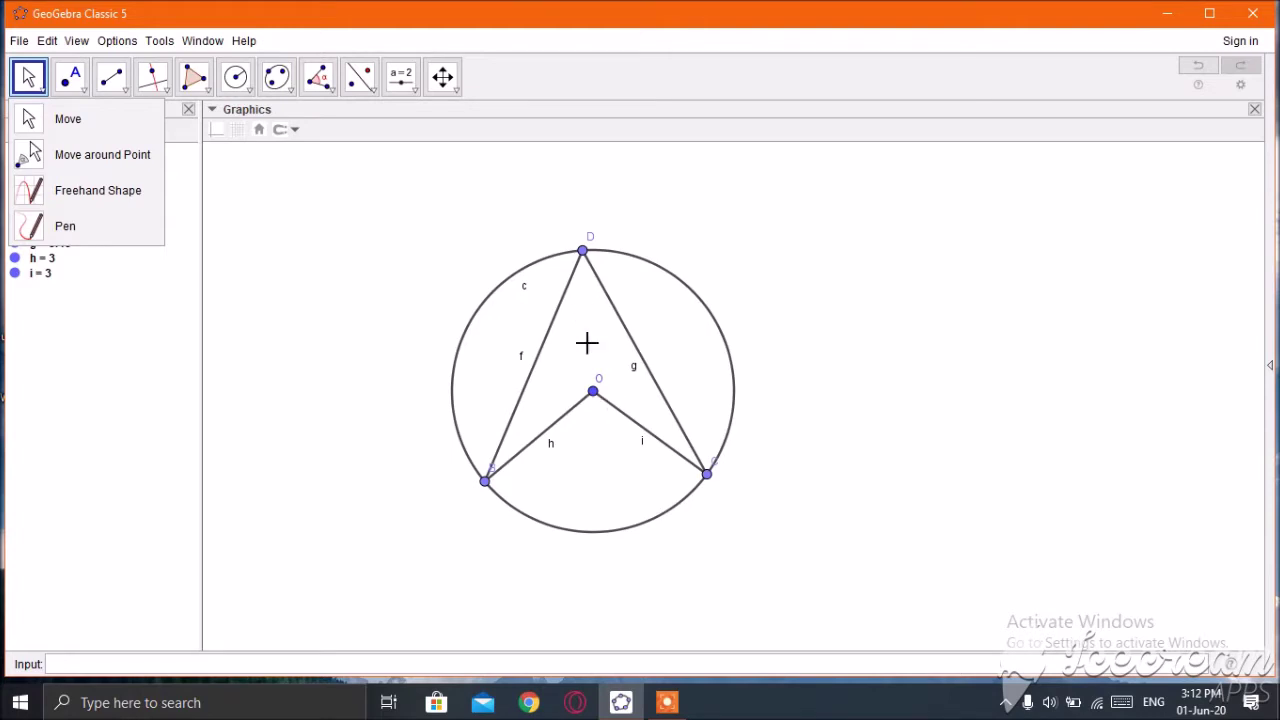
{"action": "mouse_move", "coordinate": [326, 90]}
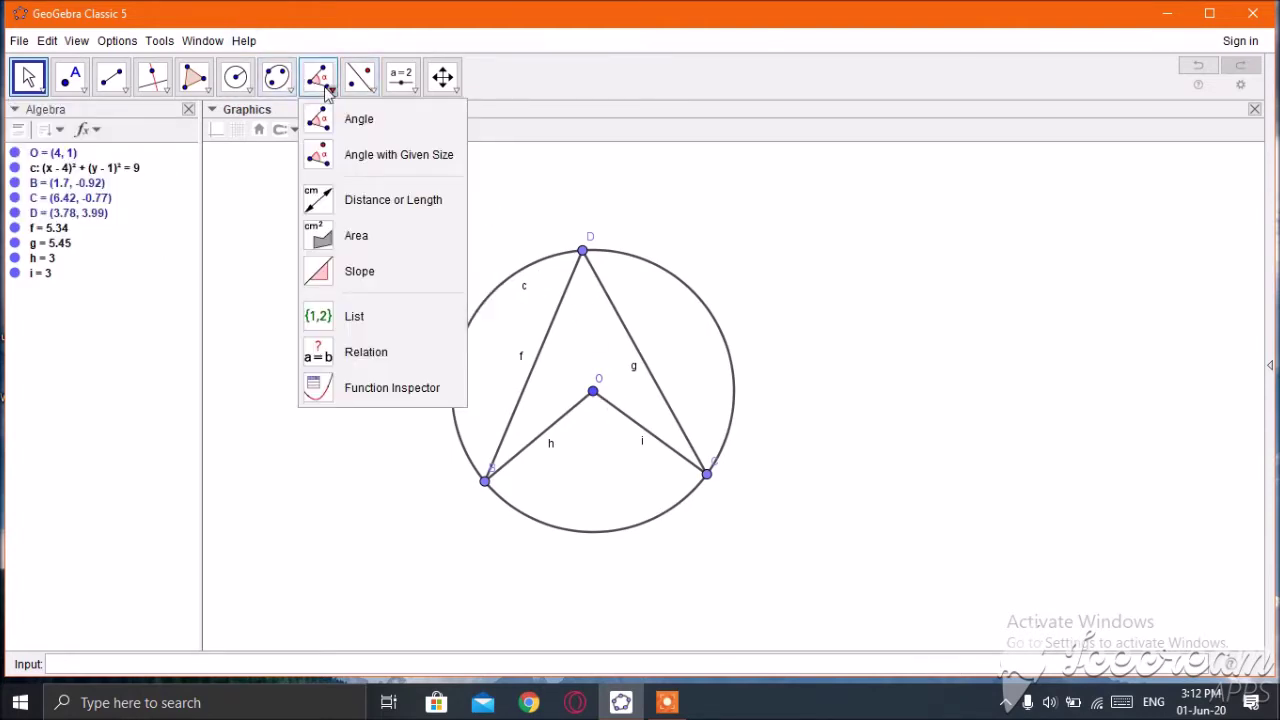
{"action": "left_click", "coordinate": [330, 90]}
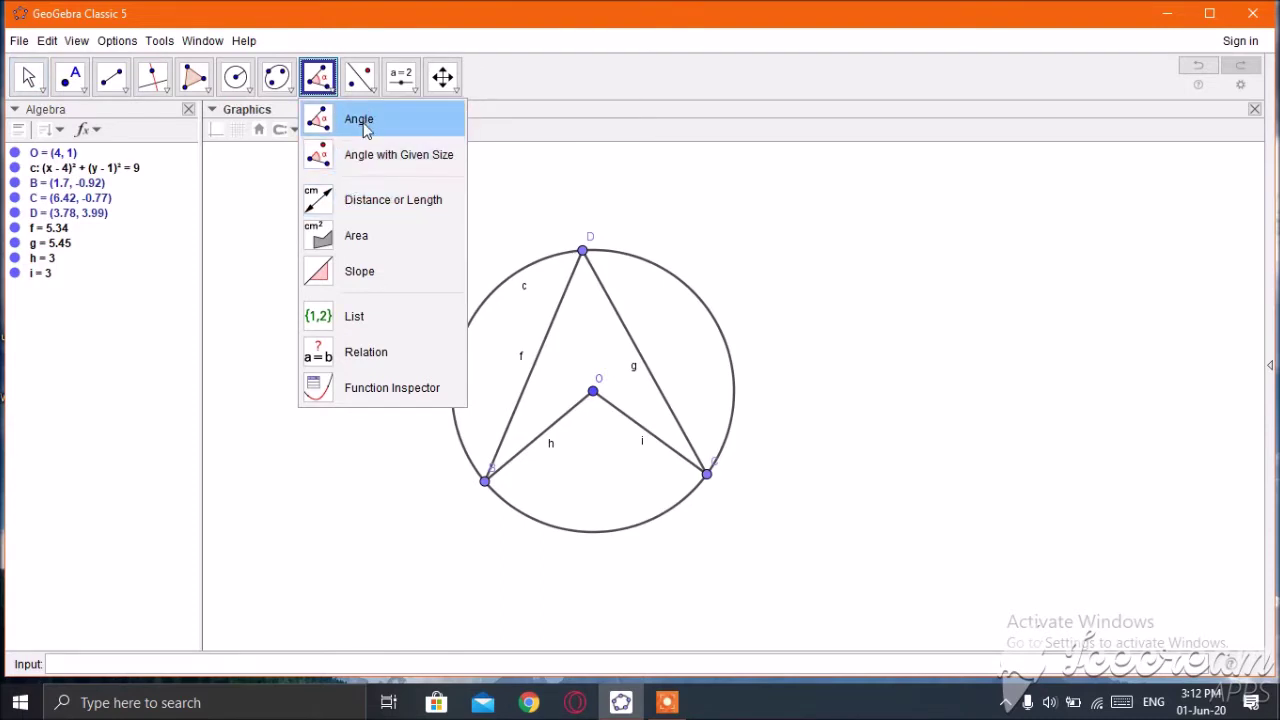
{"action": "left_click", "coordinate": [366, 124]}
{"action": "key", "text": "Escape"}
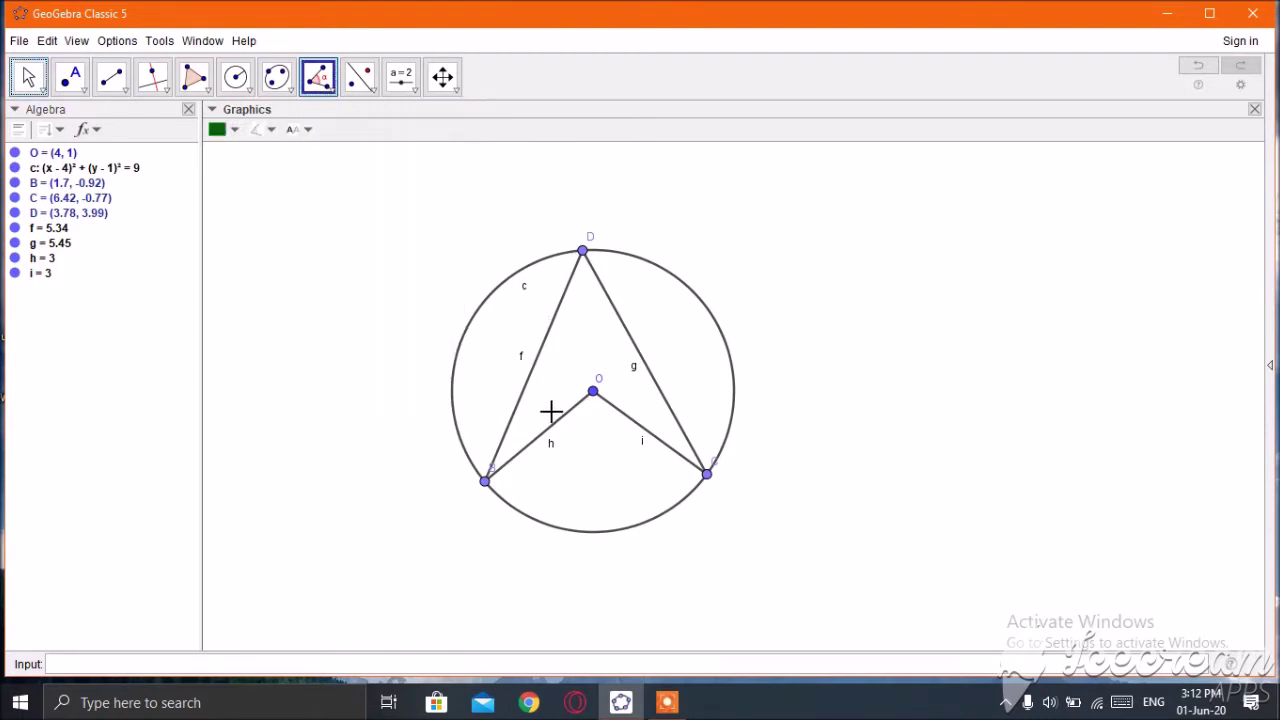
{"action": "left_click", "coordinate": [485, 482]}
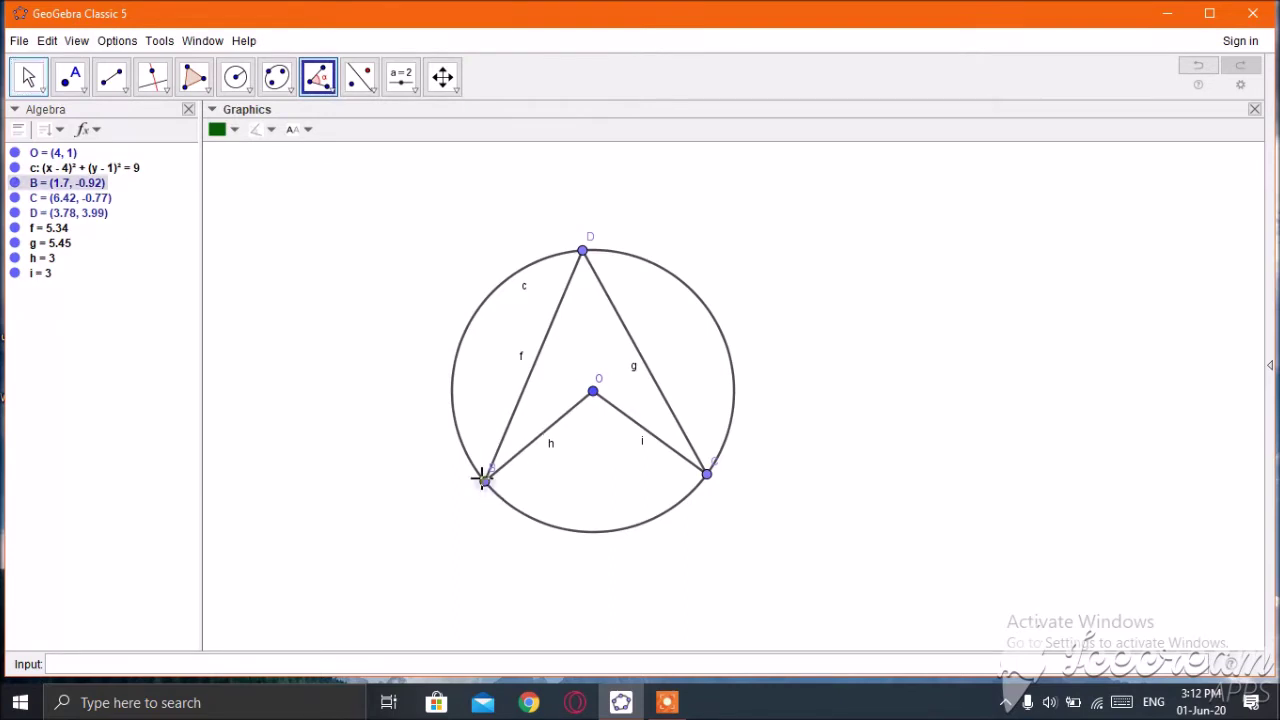
{"action": "left_click", "coordinate": [583, 253]}
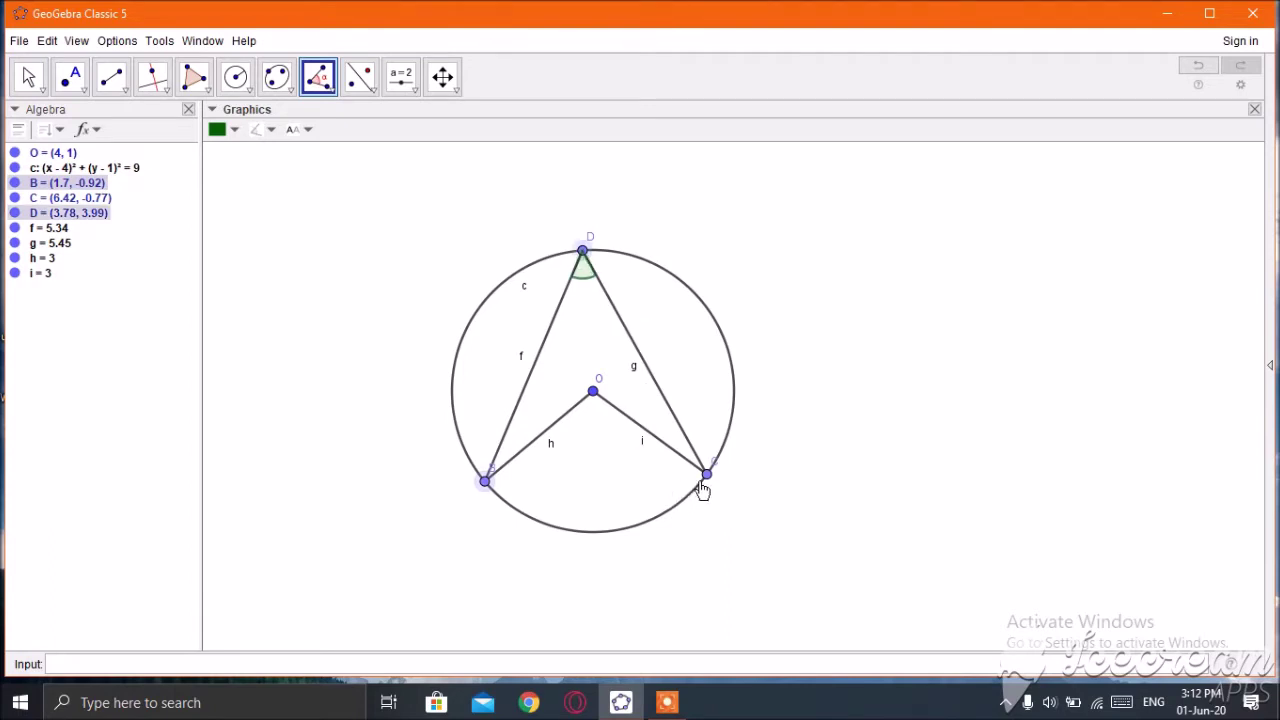
{"action": "left_click", "coordinate": [706, 478]}
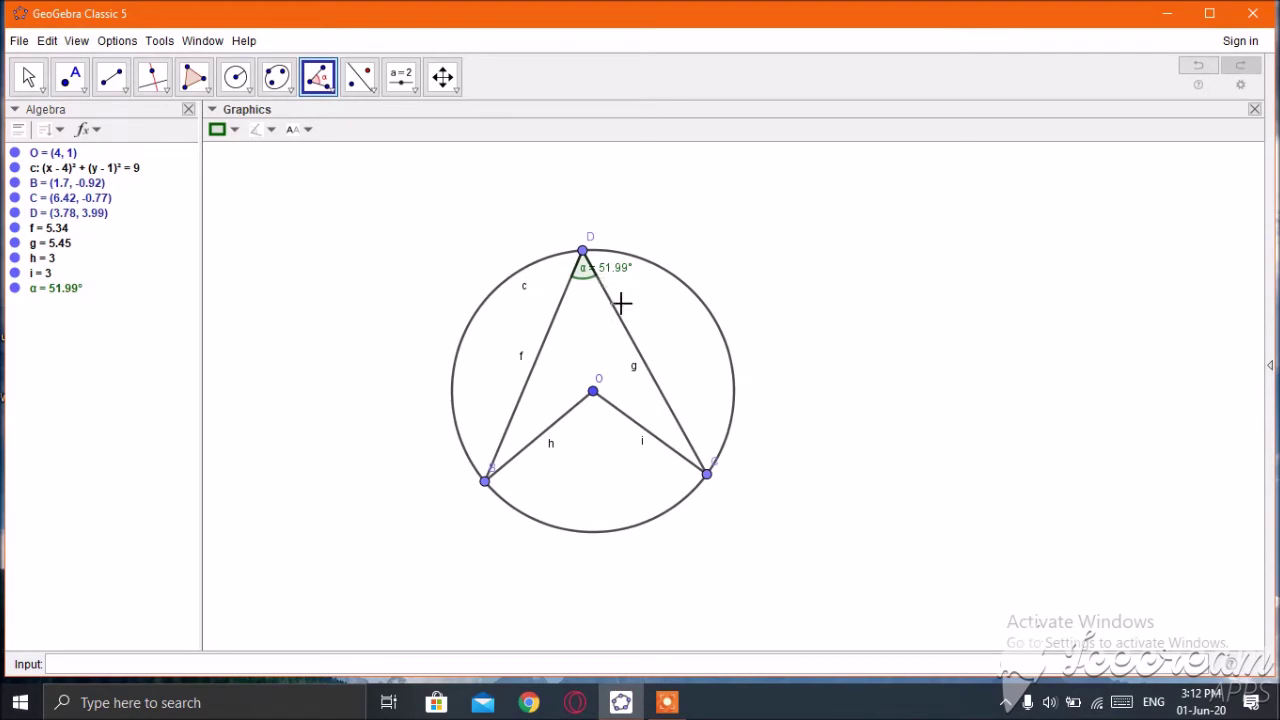
- Mark the central angle at point O with the Angle tool, using points B, O and C
{"action": "left_click", "coordinate": [485, 483]}
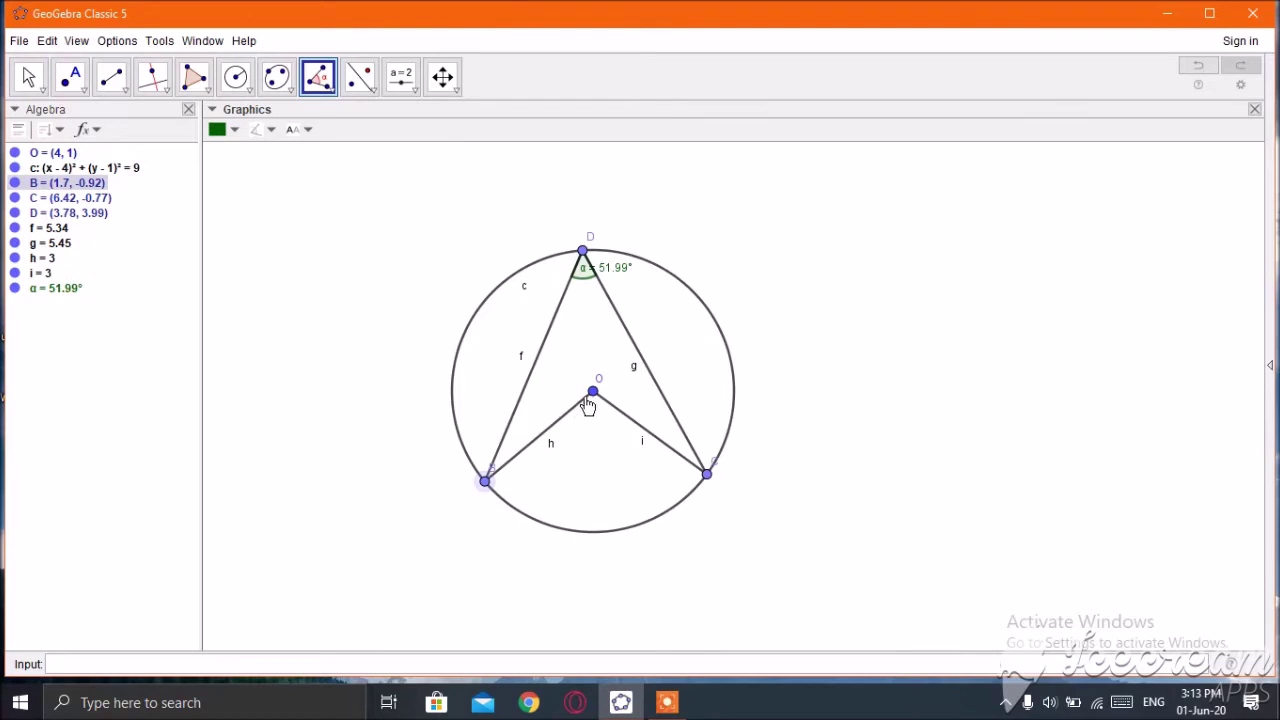
{"action": "left_click", "coordinate": [594, 393]}
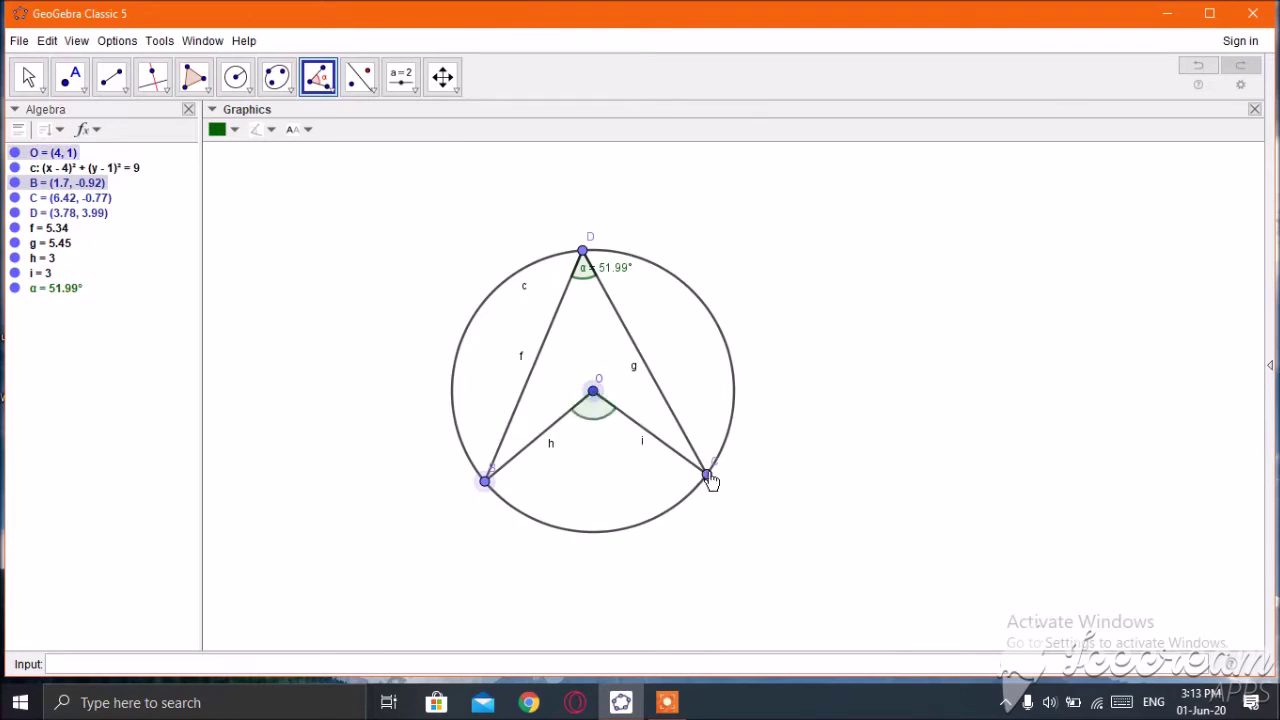
{"action": "left_click", "coordinate": [708, 476]}
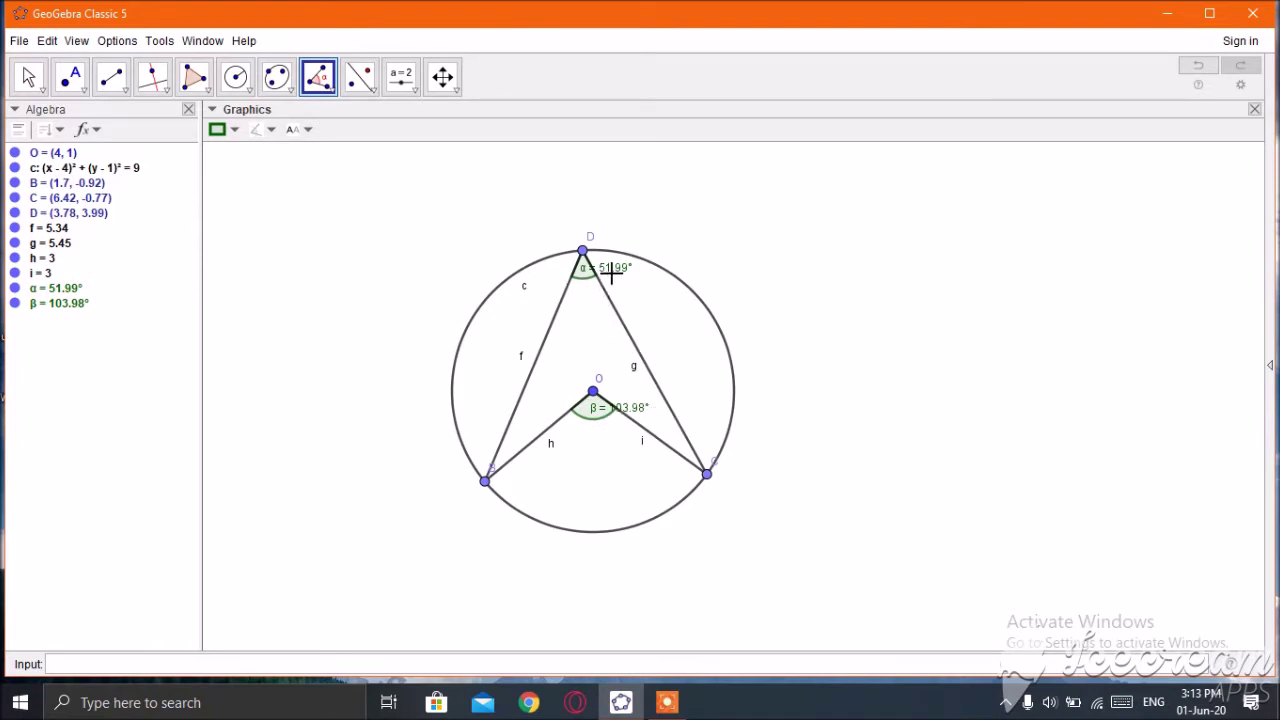
{"action": "right_click", "coordinate": [670, 330]}
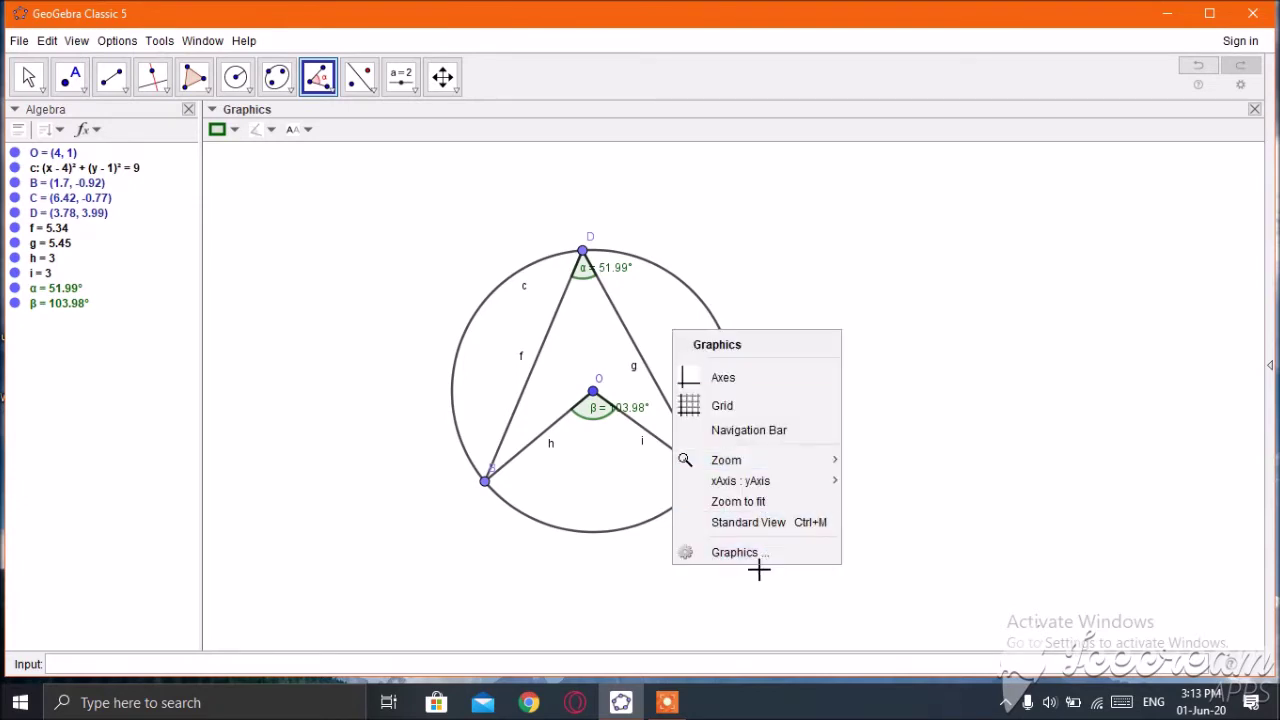
{"action": "left_click", "coordinate": [801, 294]}
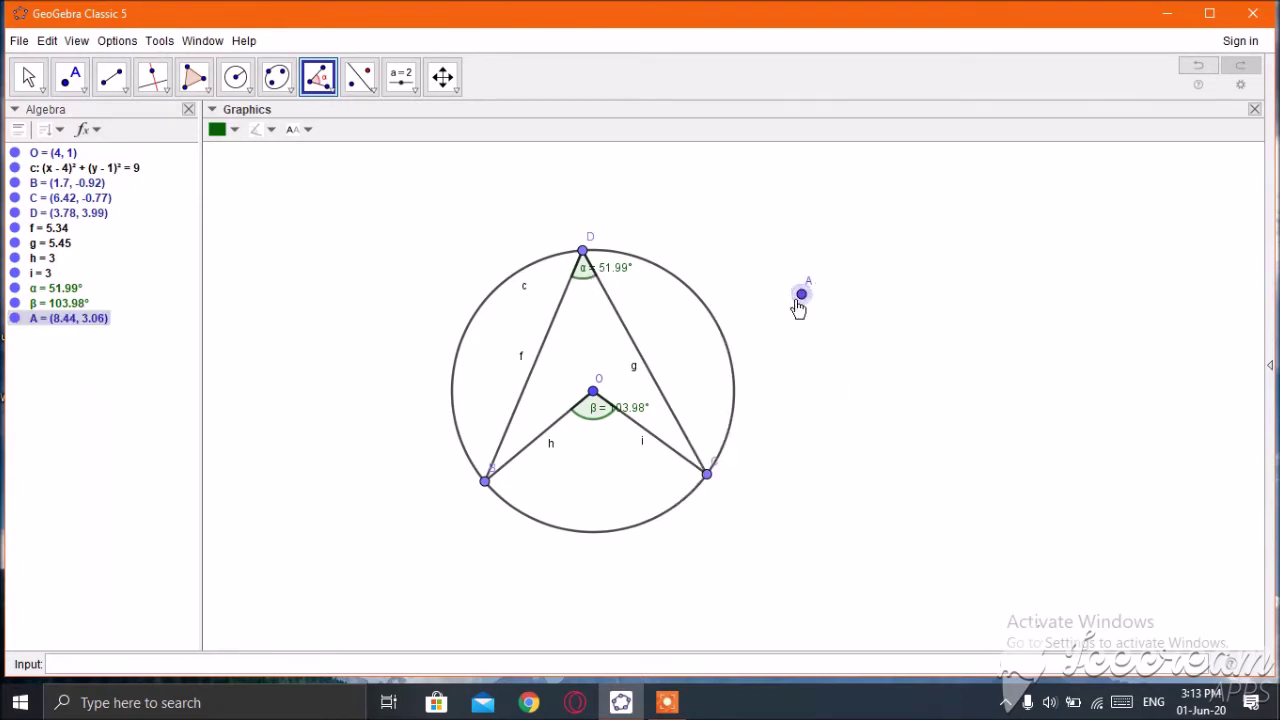
{"action": "left_click", "coordinate": [28, 77]}
{"action": "key", "text": "Delete"}
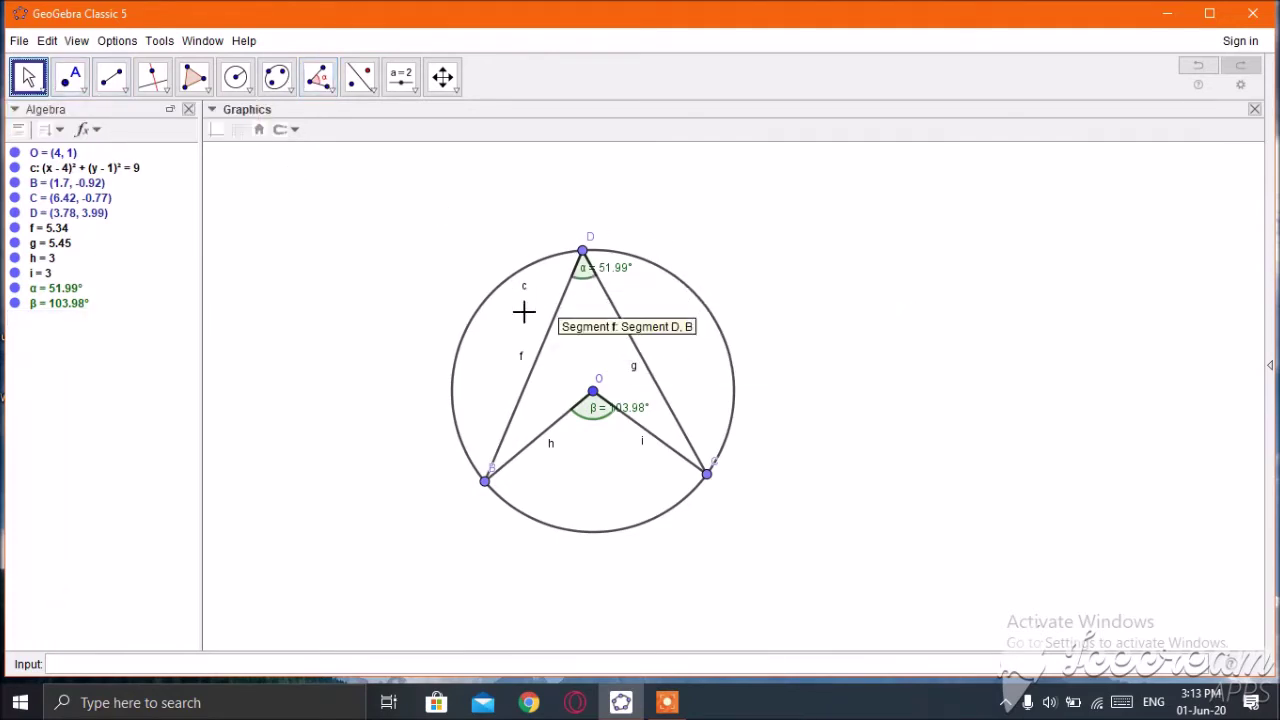
- Open the properties of point D and set its colour to very dark red (#330000)
{"action": "right_click", "coordinate": [588, 240]}
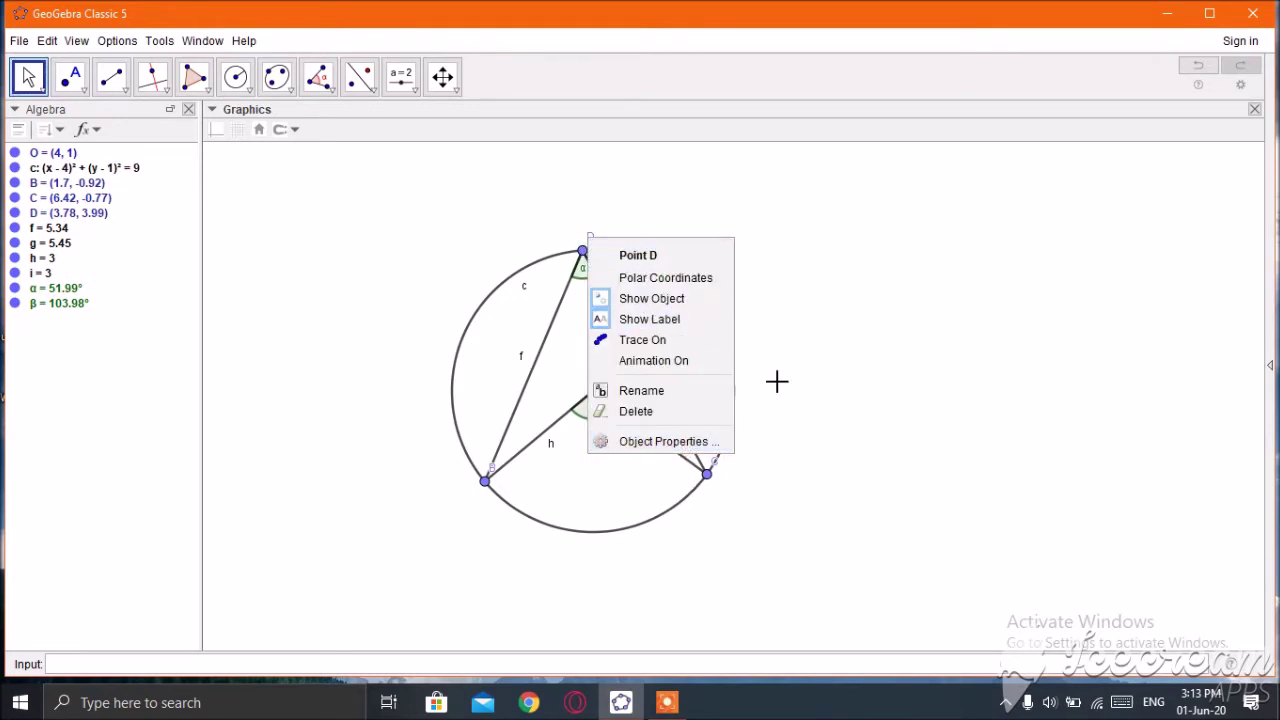
{"action": "left_click", "coordinate": [690, 441]}
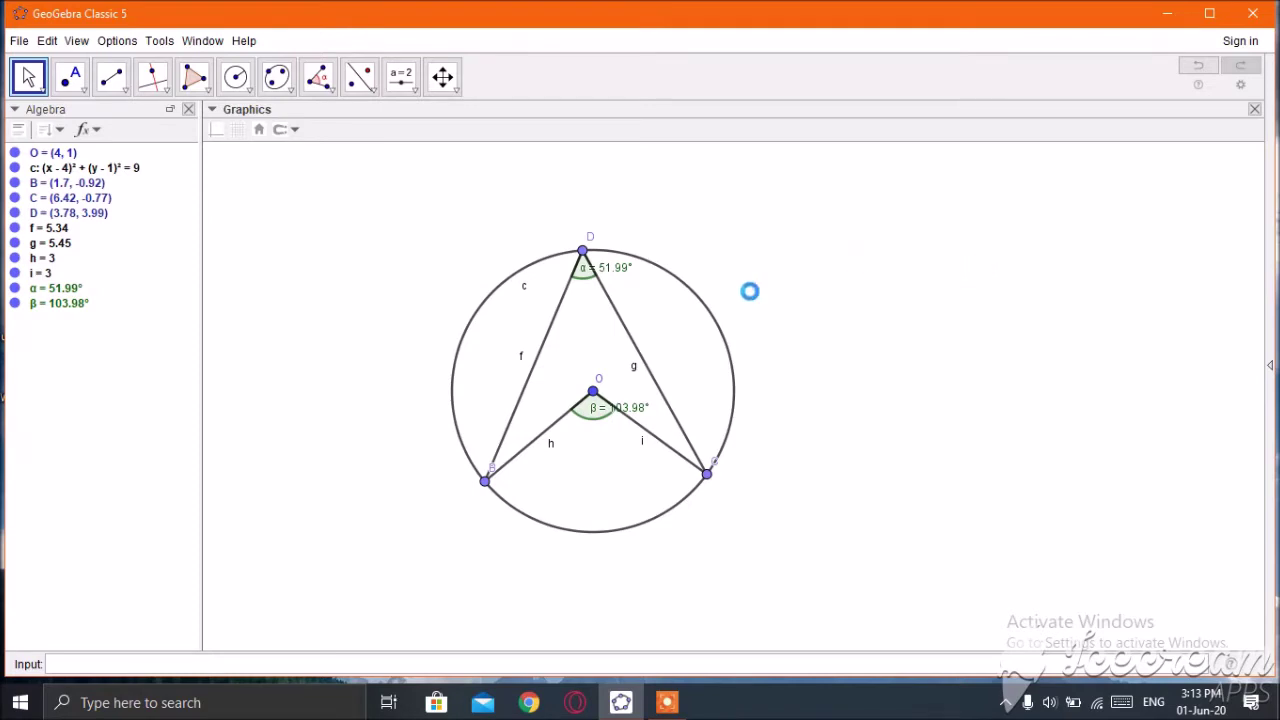
{"action": "double_click", "coordinate": [586, 247]}
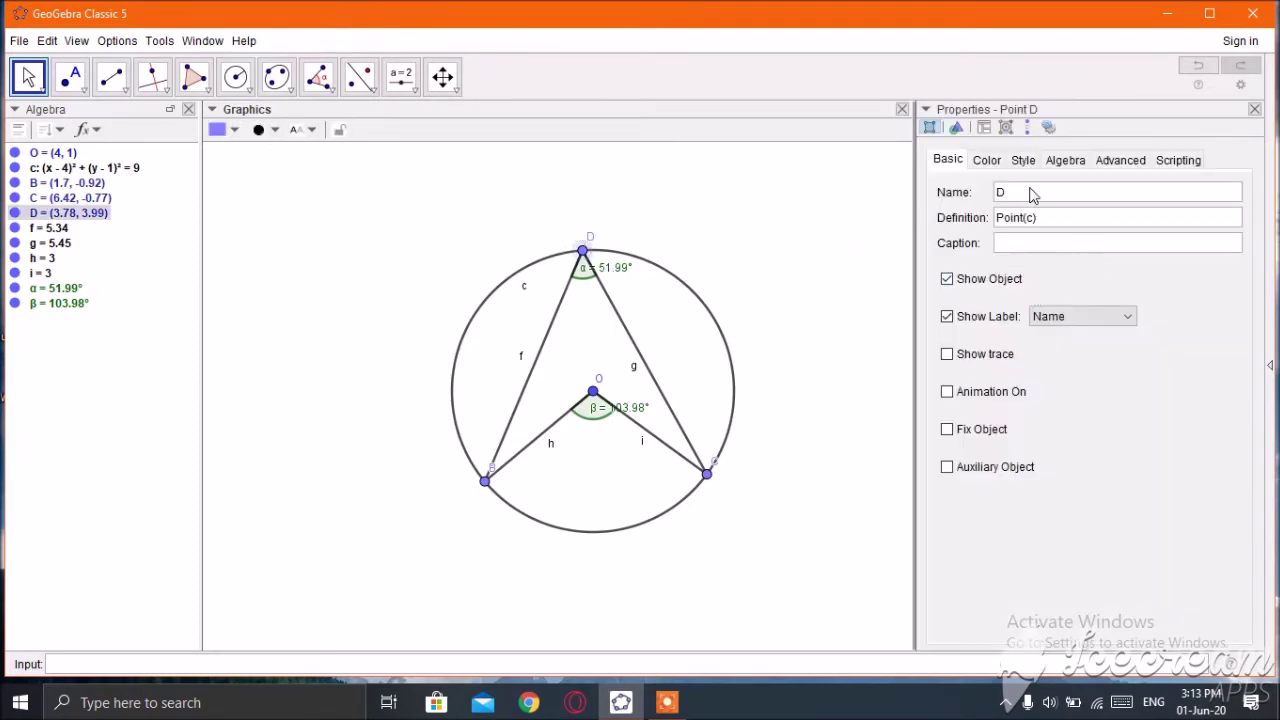
{"action": "left_click", "coordinate": [978, 163]}
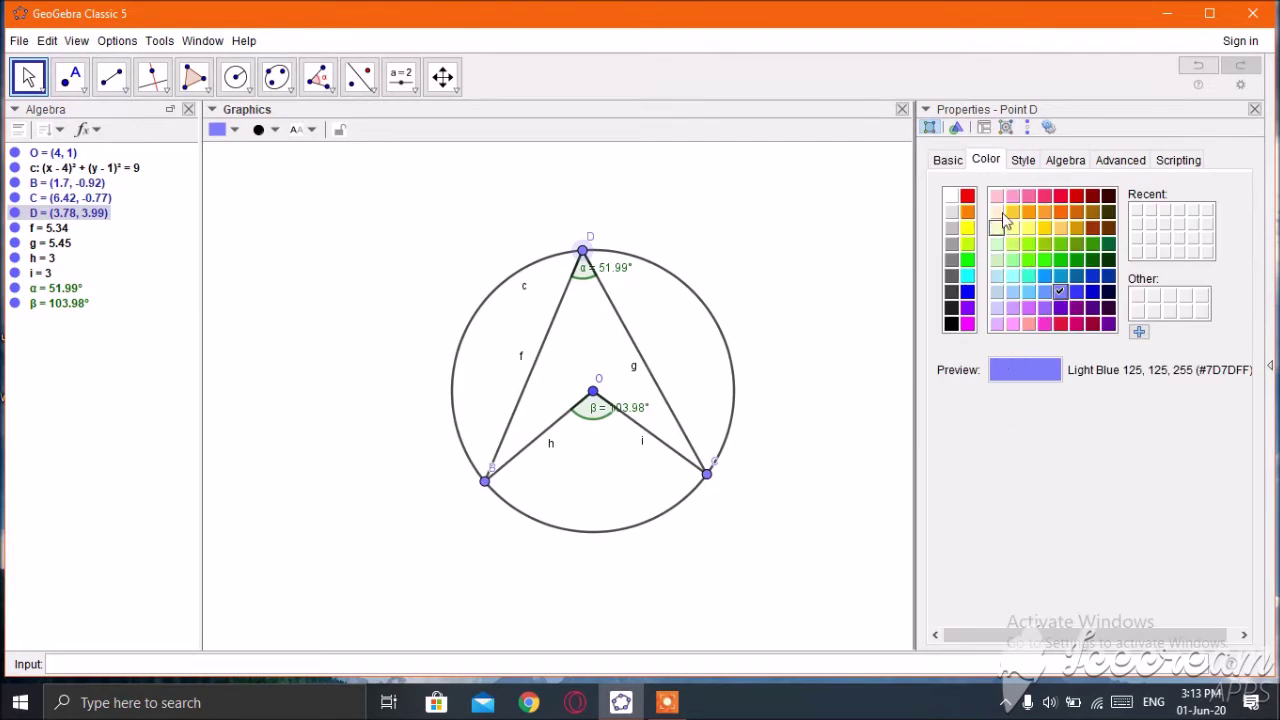
{"action": "left_click", "coordinate": [1110, 197]}
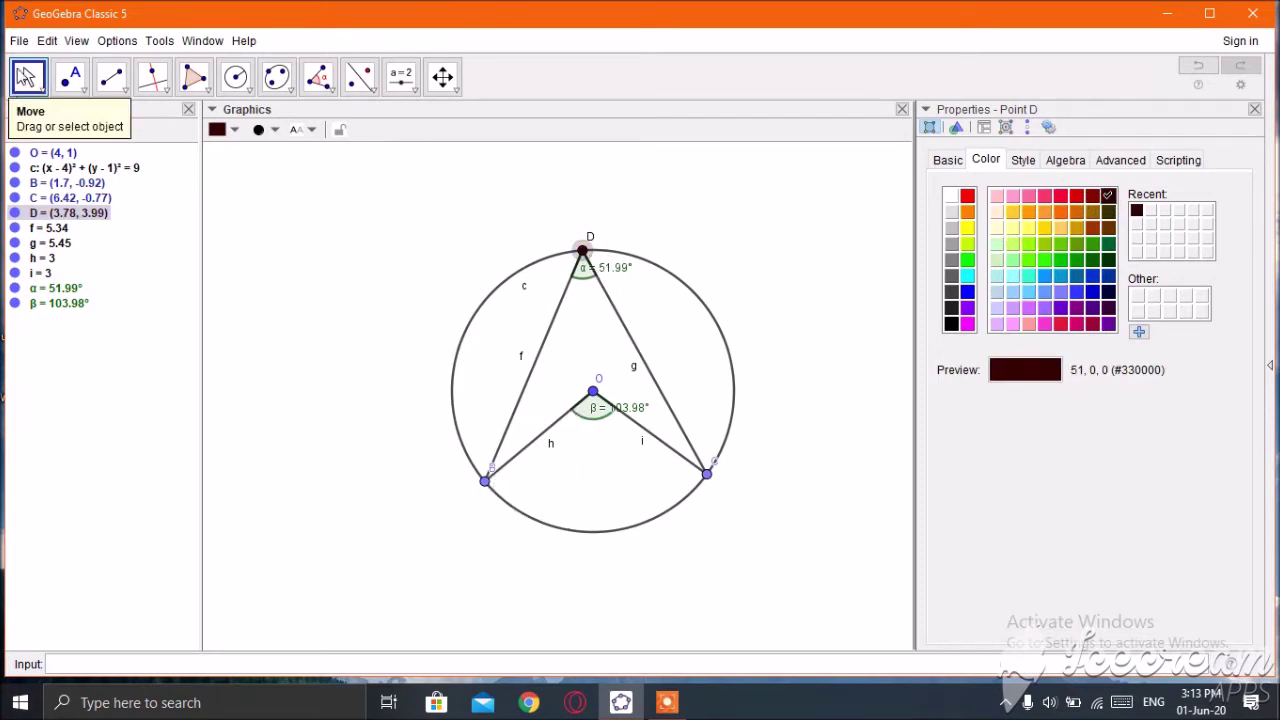
- Move point B's label outside the circle and set the colour of segment h, between B and O, to maroon (#800000)
{"action": "left_click", "coordinate": [496, 476]}
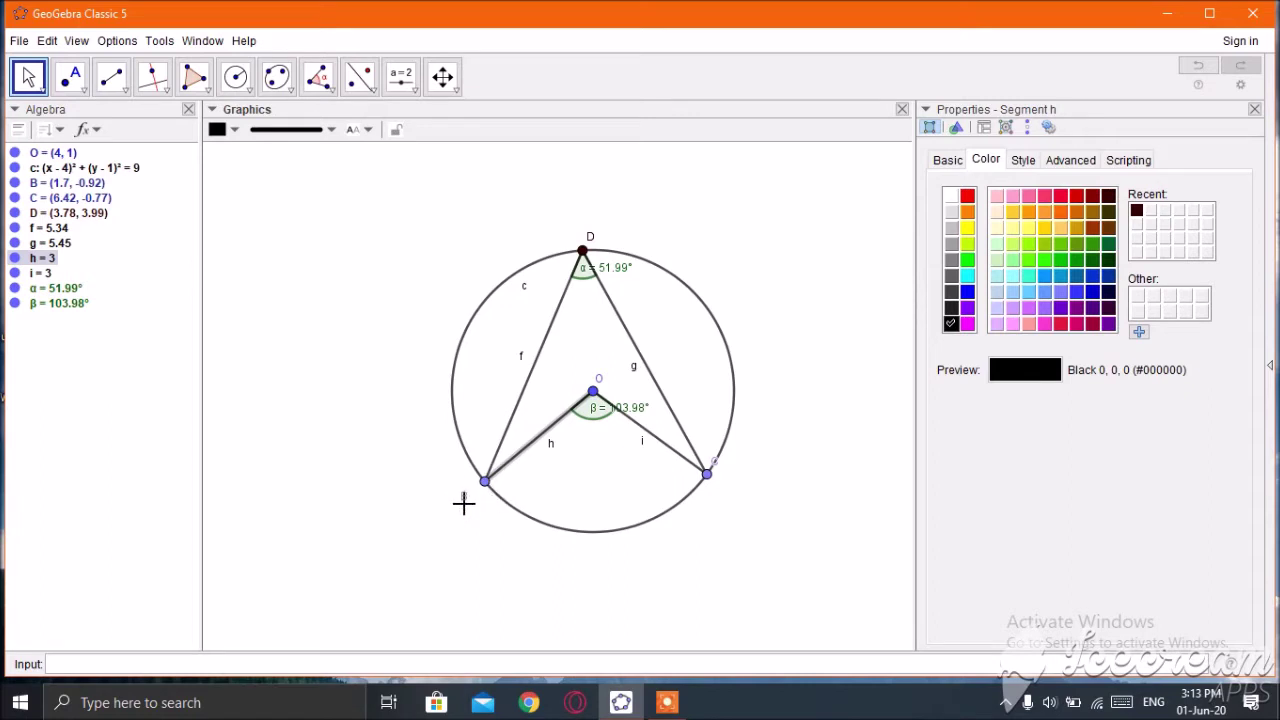
{"action": "right_click", "coordinate": [466, 508]}
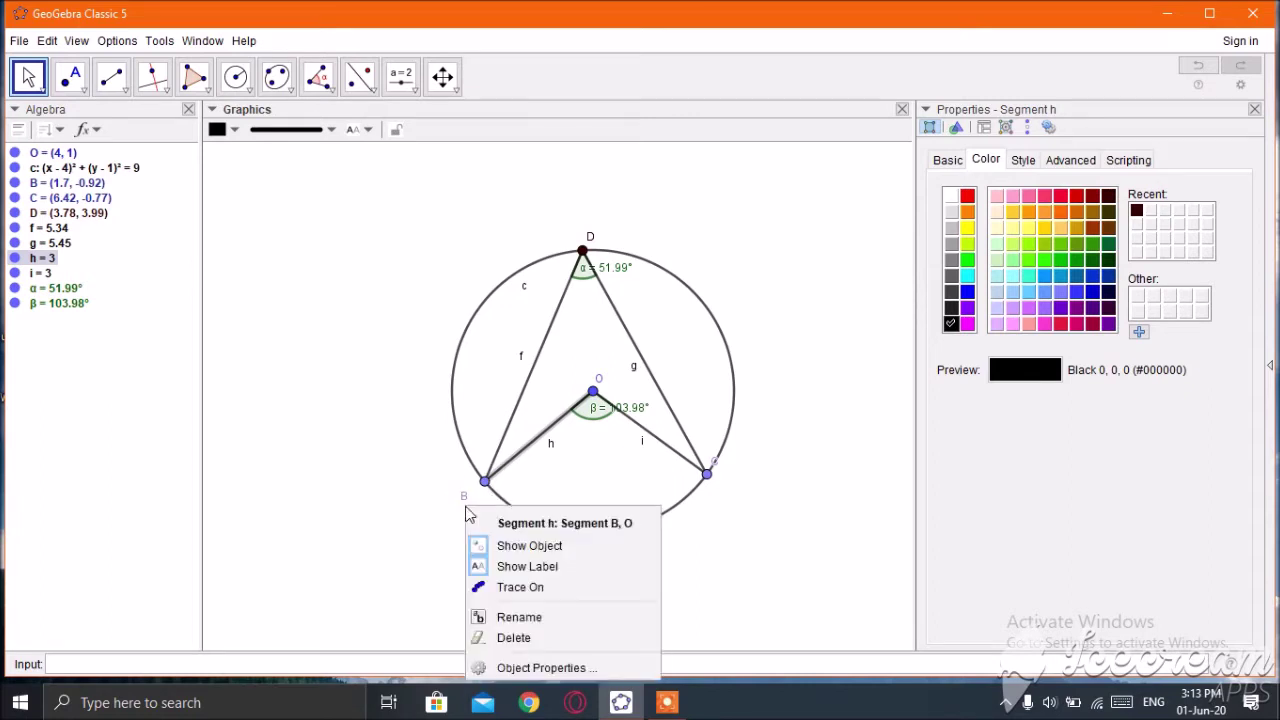
{"action": "left_click", "coordinate": [549, 669]}
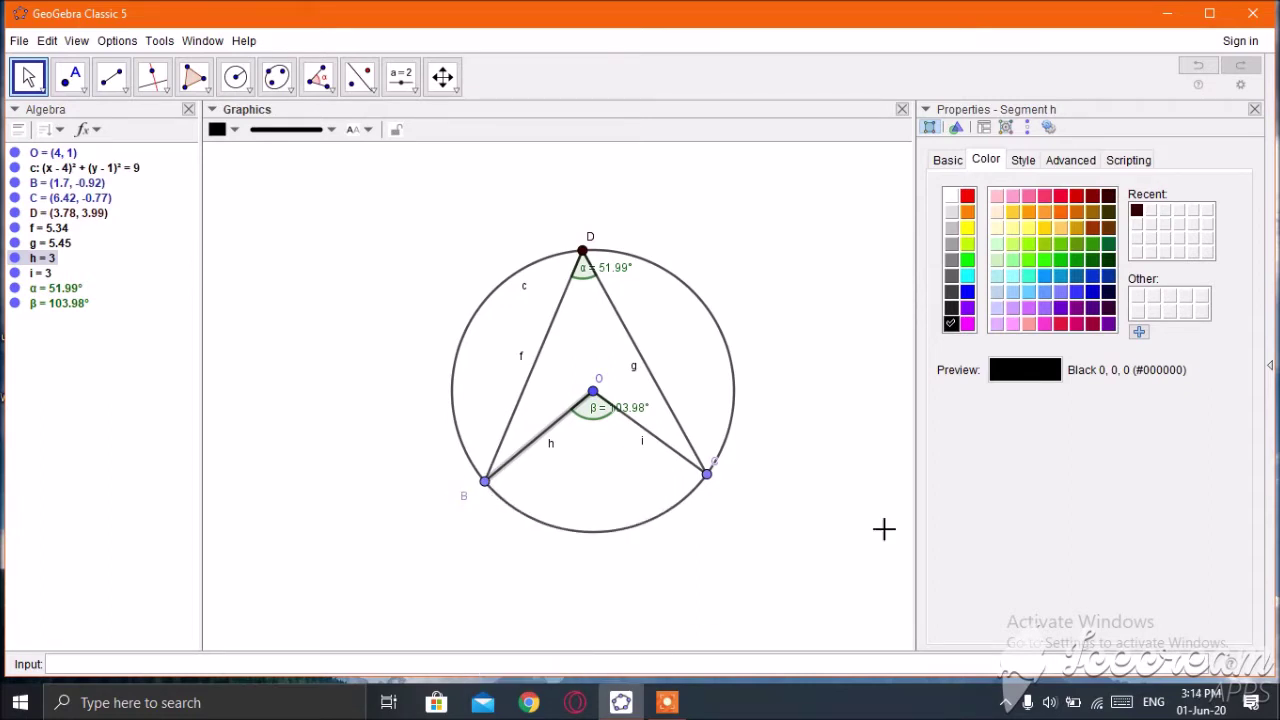
{"action": "left_click", "coordinate": [1093, 195]}
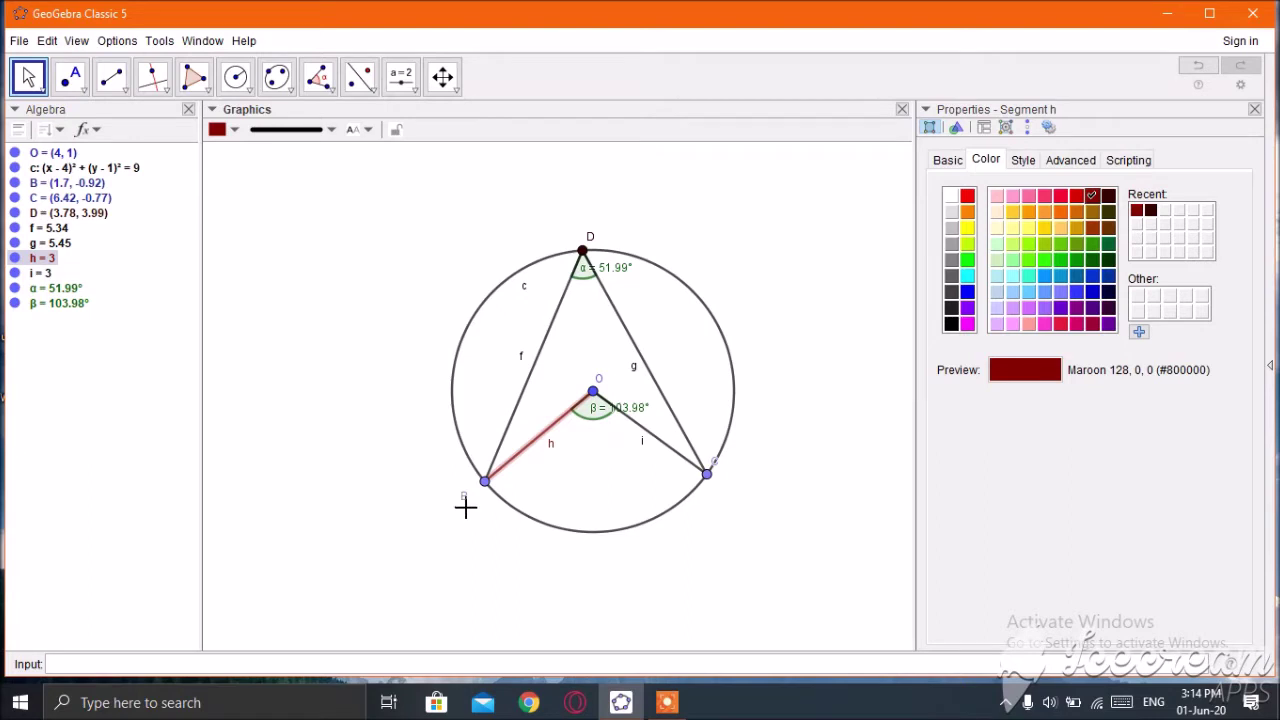
- Select point B instead of segment h and set the point's colour to maroon (#800000)
{"action": "right_click", "coordinate": [463, 500]}
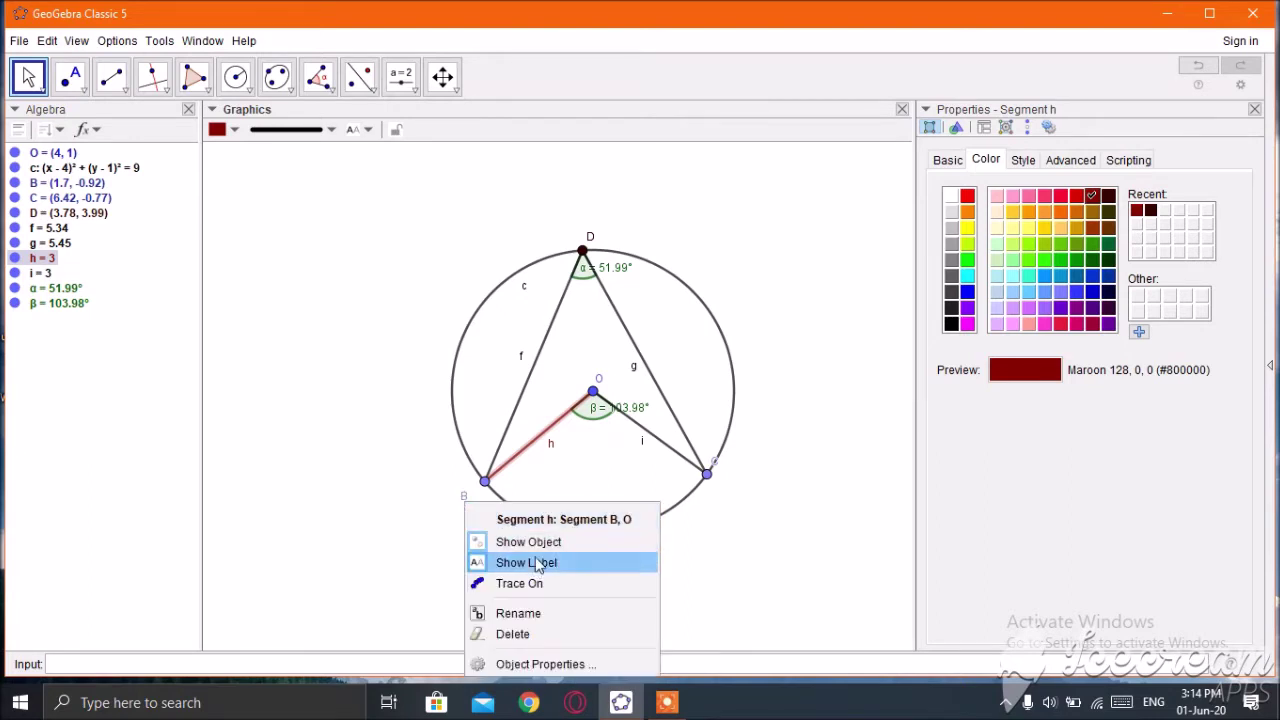
{"action": "left_click", "coordinate": [487, 492]}
{"action": "right_click", "coordinate": [486, 485]}
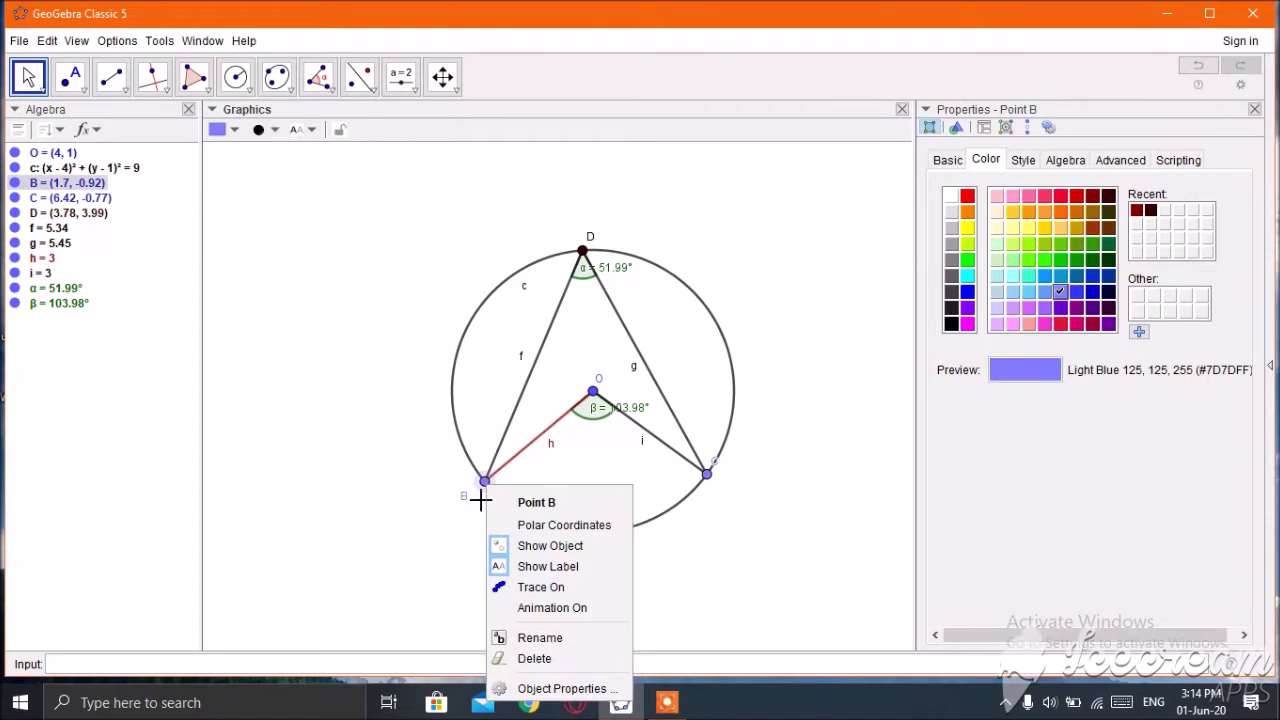
{"action": "left_click", "coordinate": [580, 690]}
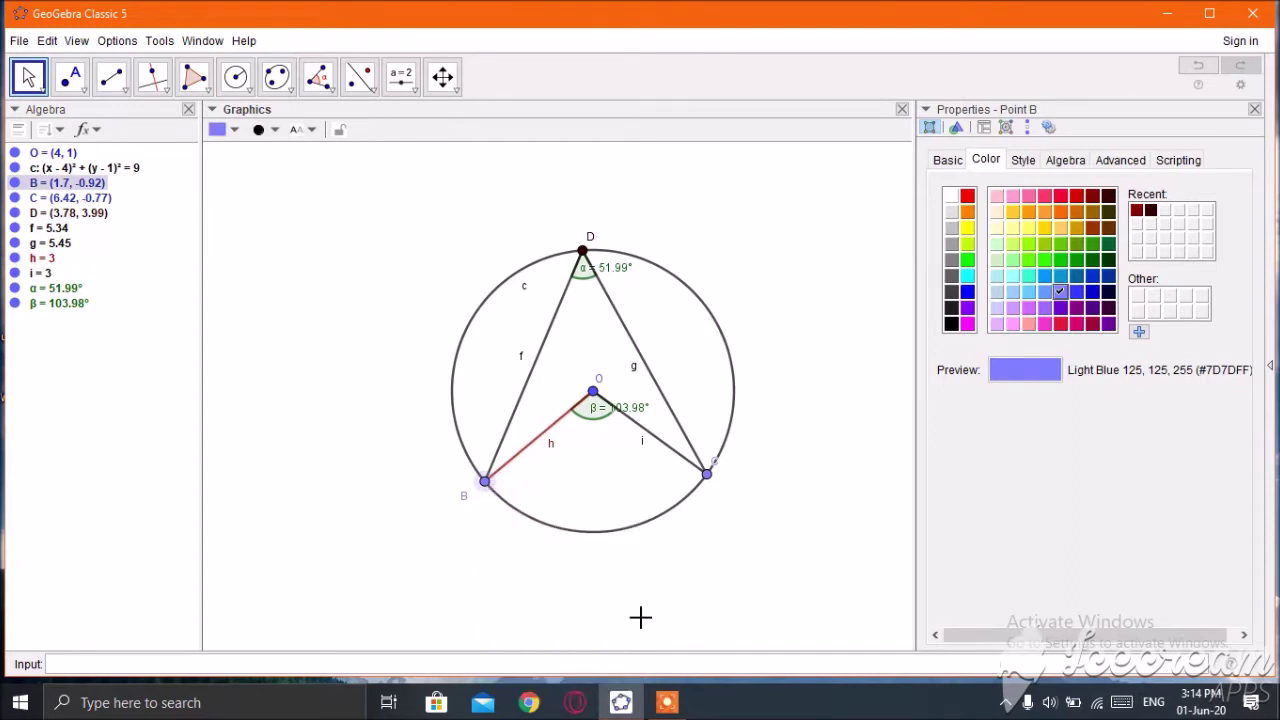
{"action": "left_click", "coordinate": [1094, 198]}
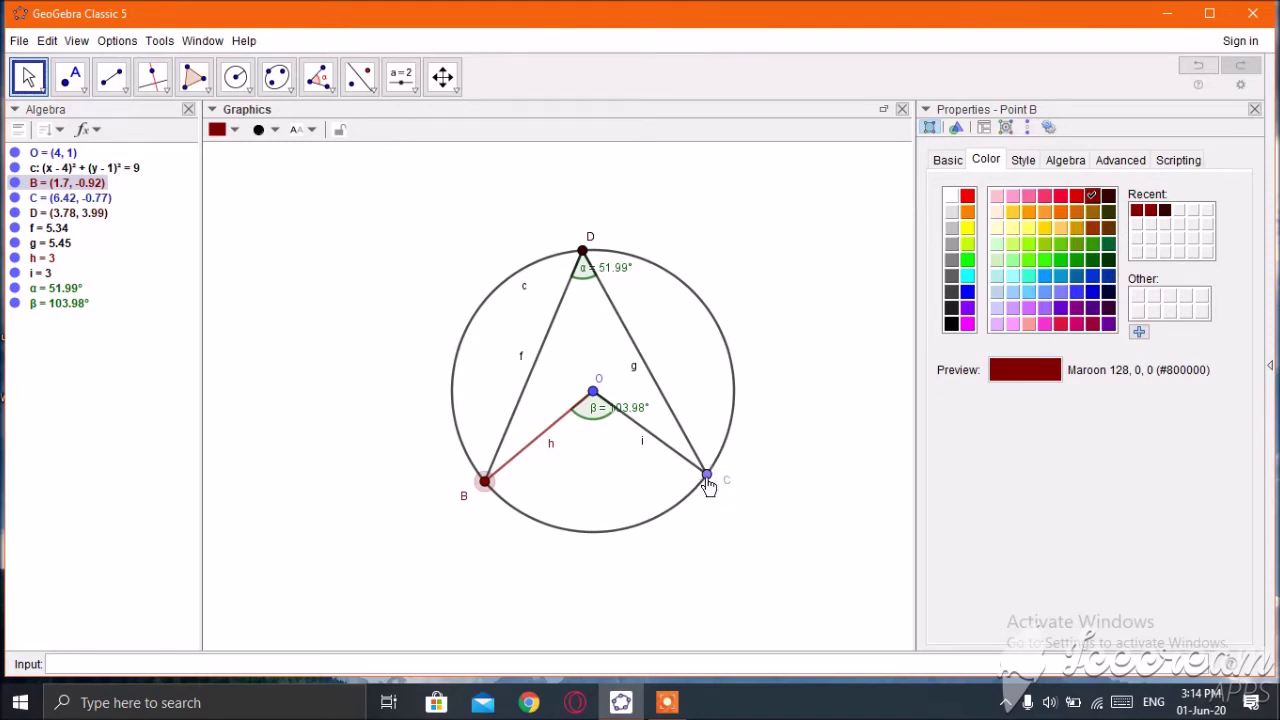
- Shift point C slightly along the circle to about (6.37, -0.84) and set its colour to maroon (#800000)
{"action": "left_click_drag", "start_coordinate": [707, 486], "coordinate": [718, 484]}
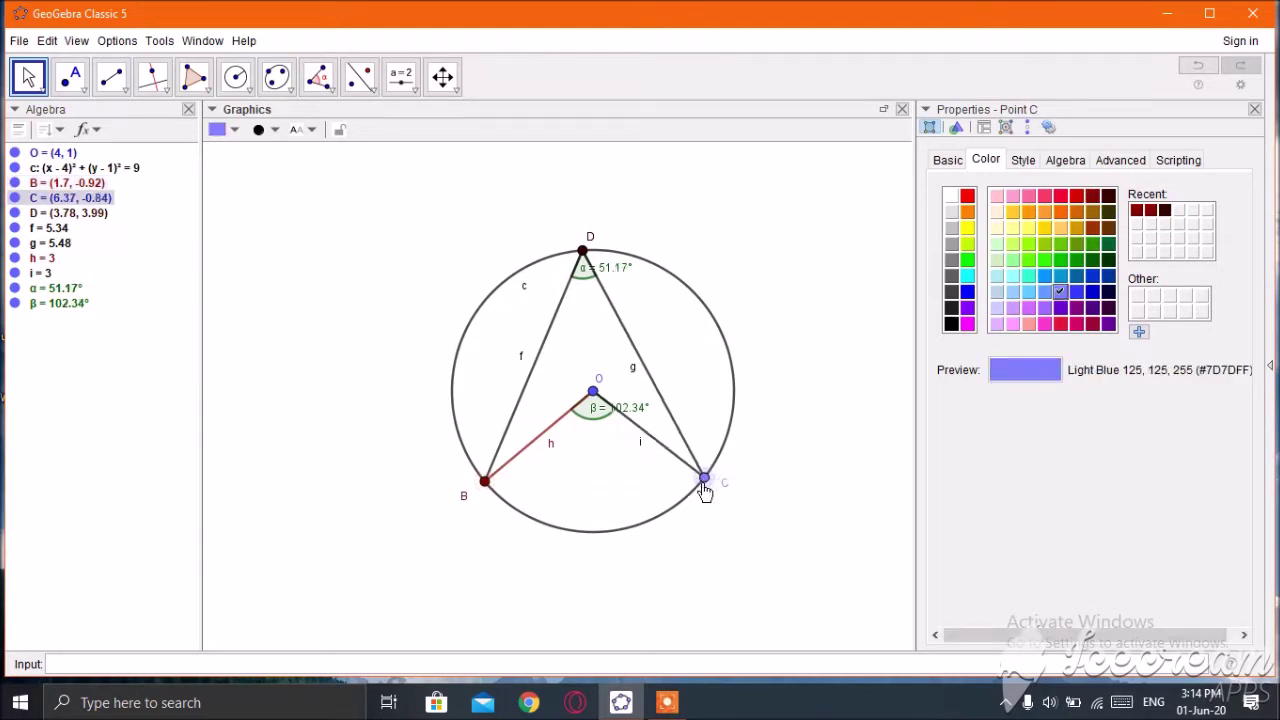
{"action": "right_click", "coordinate": [705, 486]}
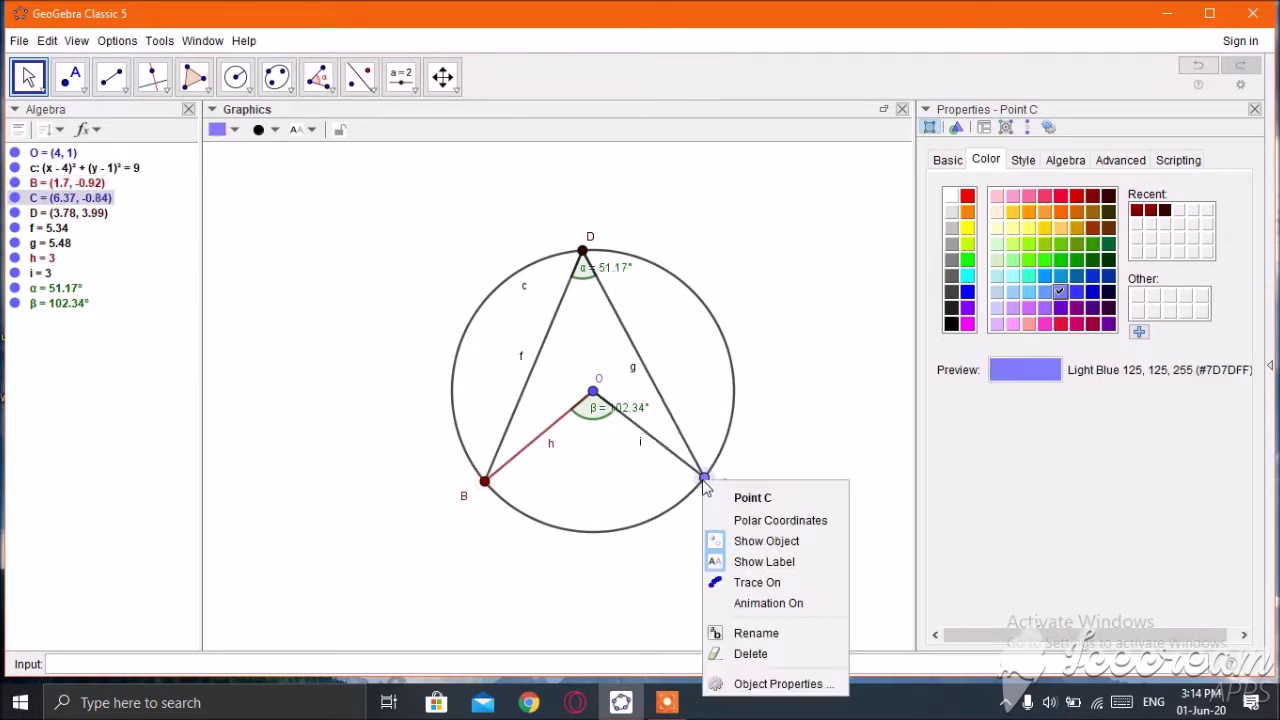
{"action": "left_click", "coordinate": [787, 686]}
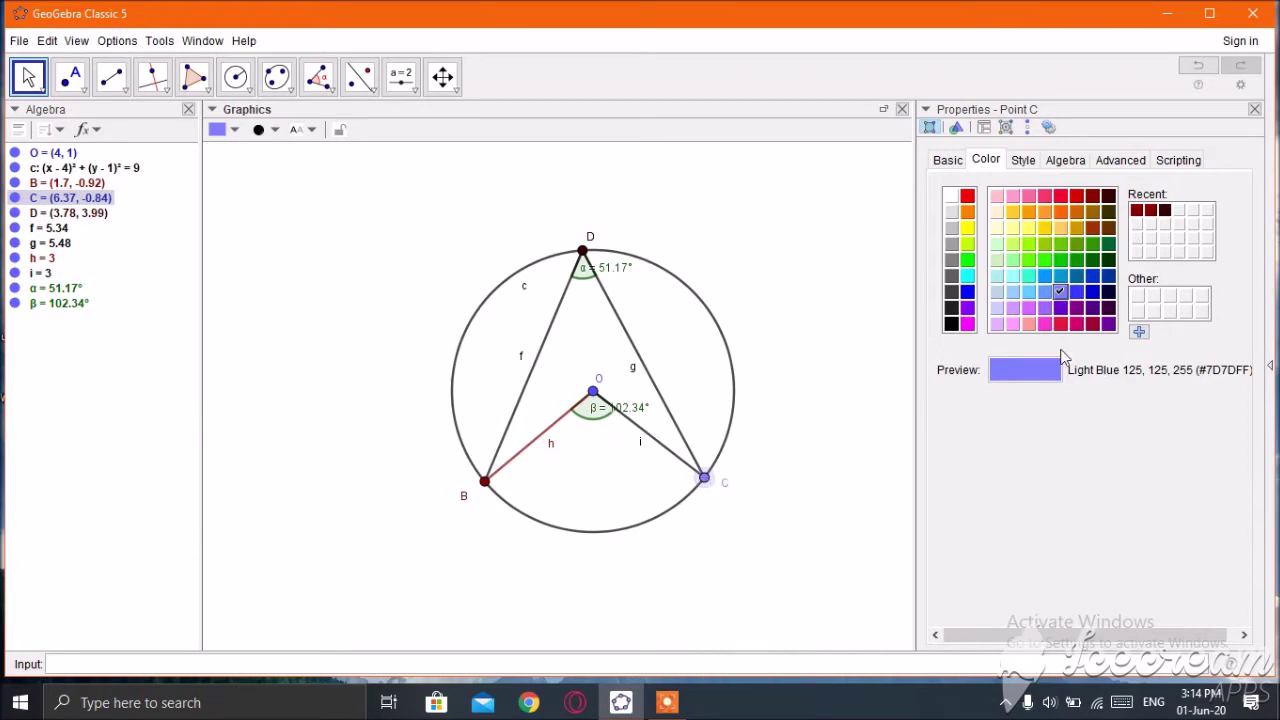
{"action": "left_click", "coordinate": [1092, 196]}
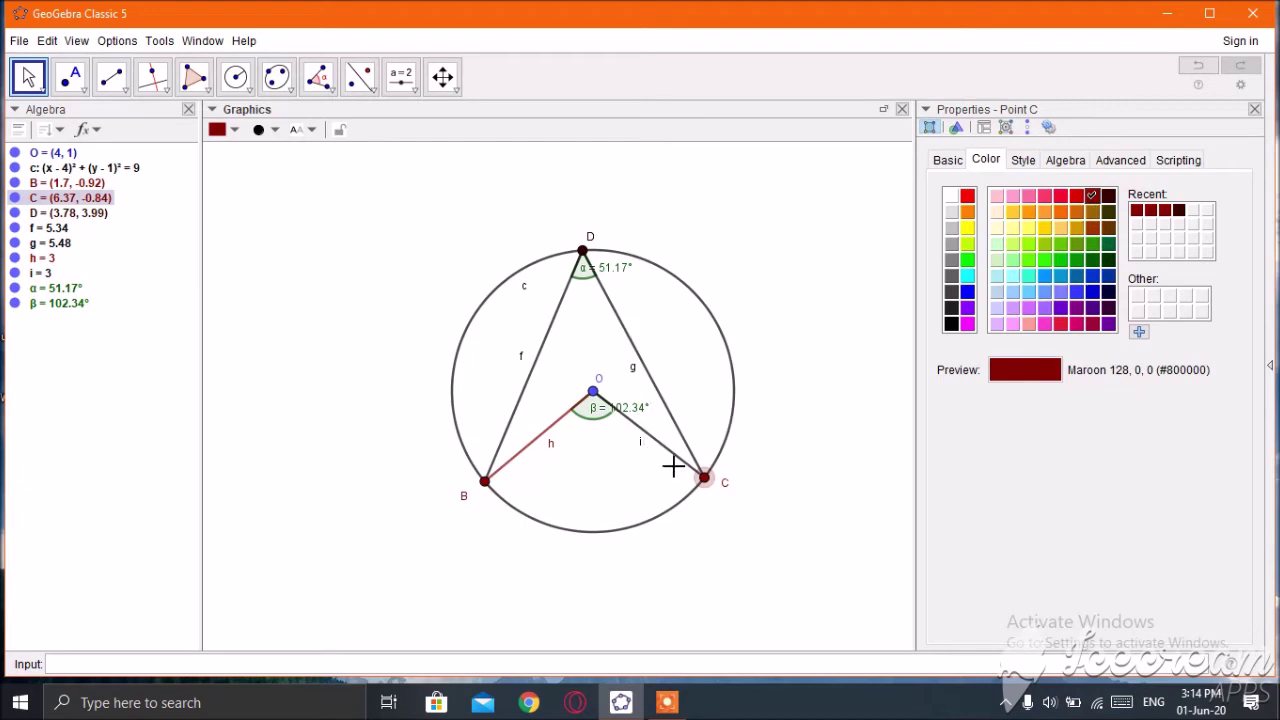
{"action": "left_click", "coordinate": [235, 131]}
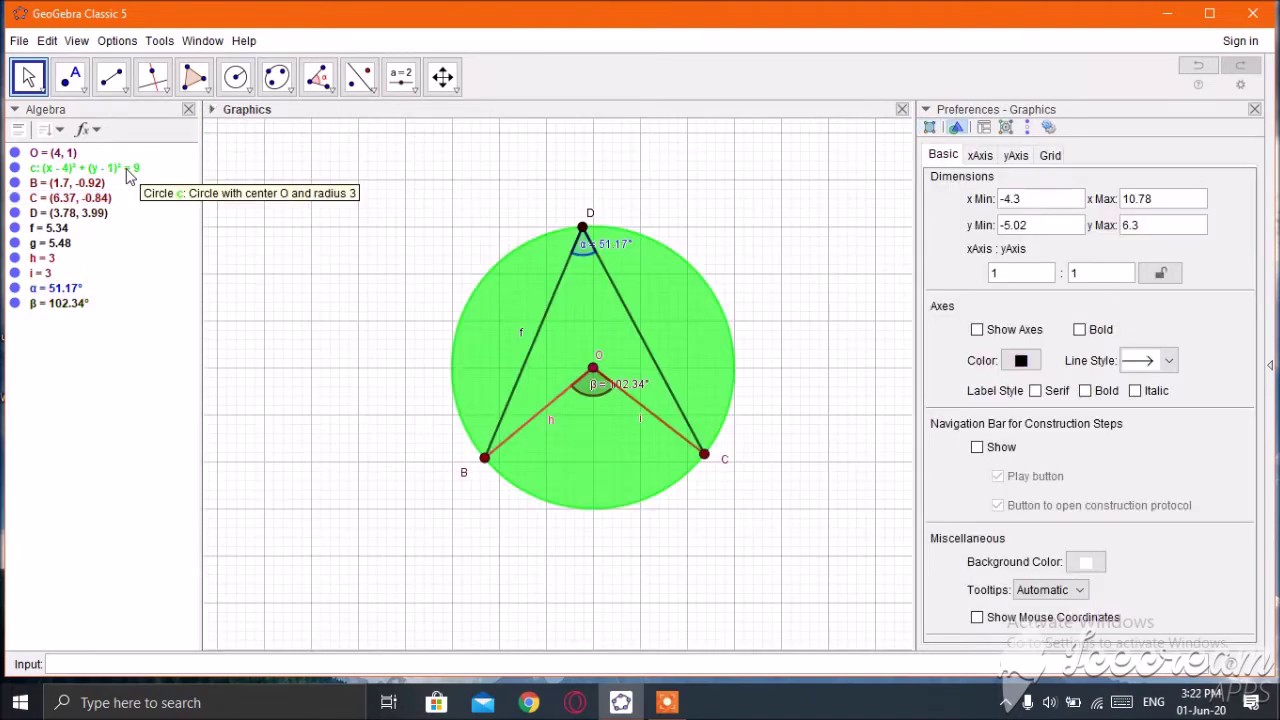
- Open the properties of circle c and set its colour to light red (#FF9999)
{"action": "right_click", "coordinate": [137, 167]}
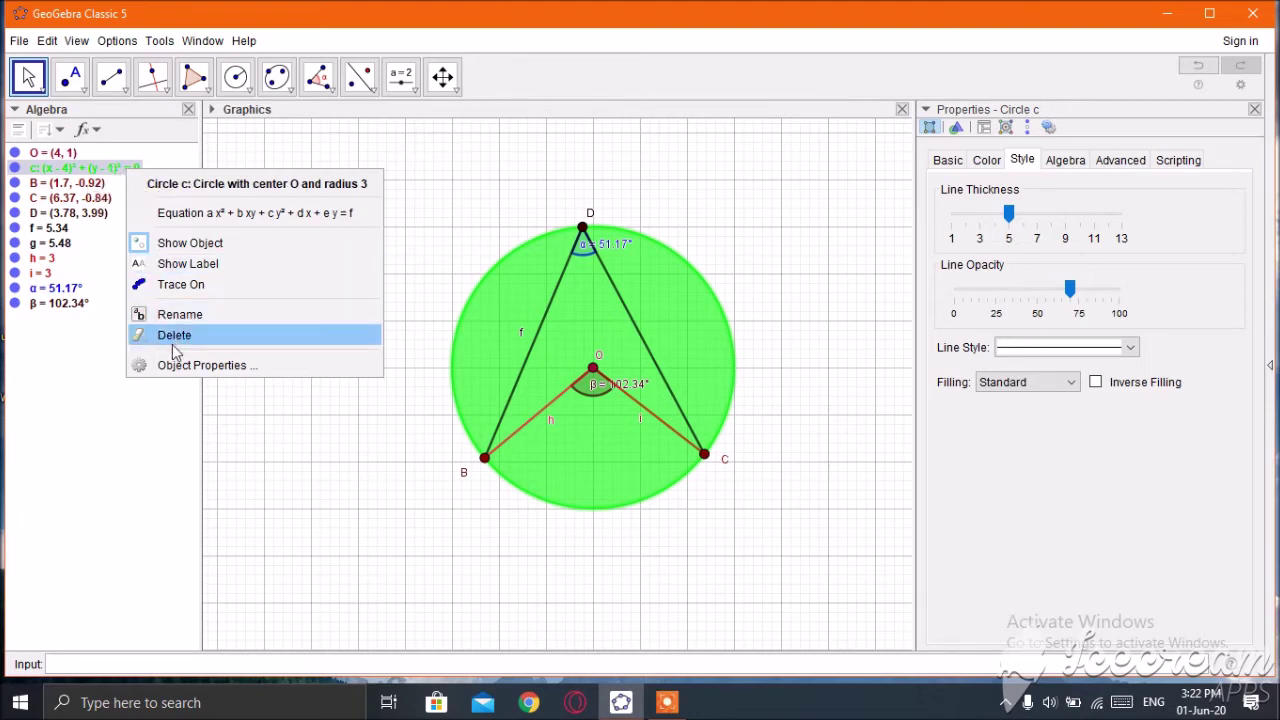
{"action": "left_click", "coordinate": [192, 366]}
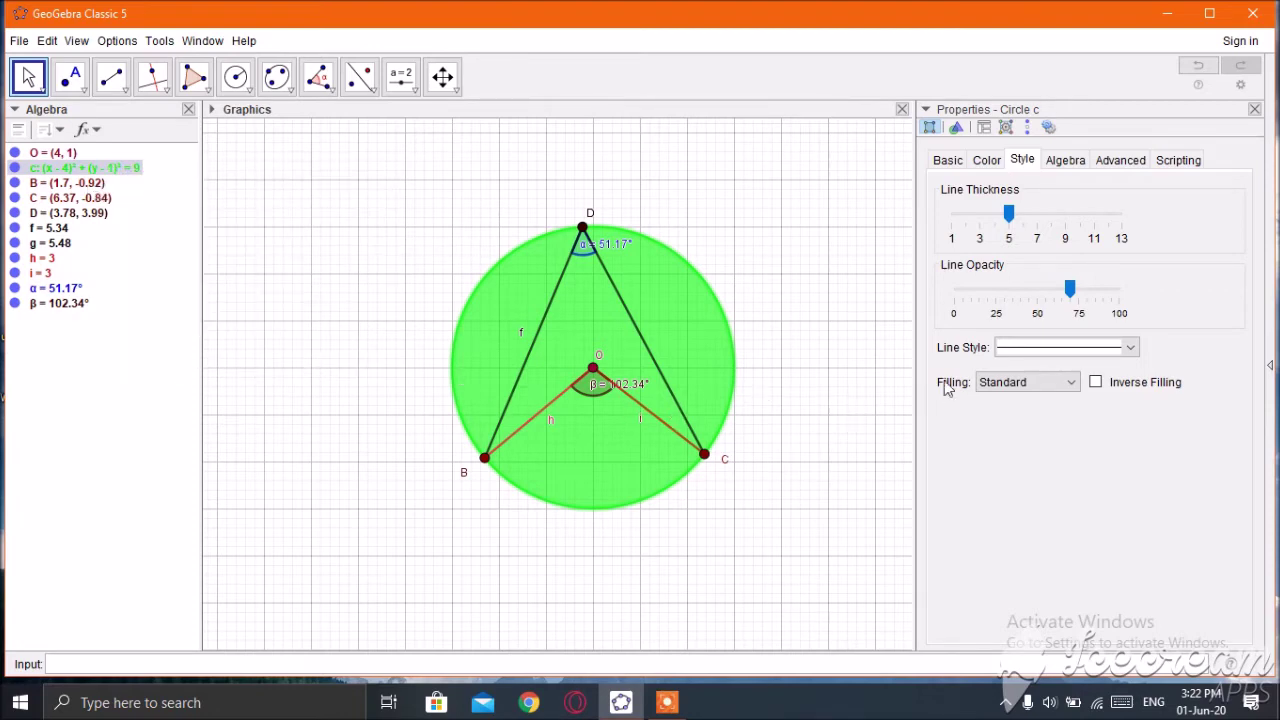
{"action": "left_click", "coordinate": [985, 161]}
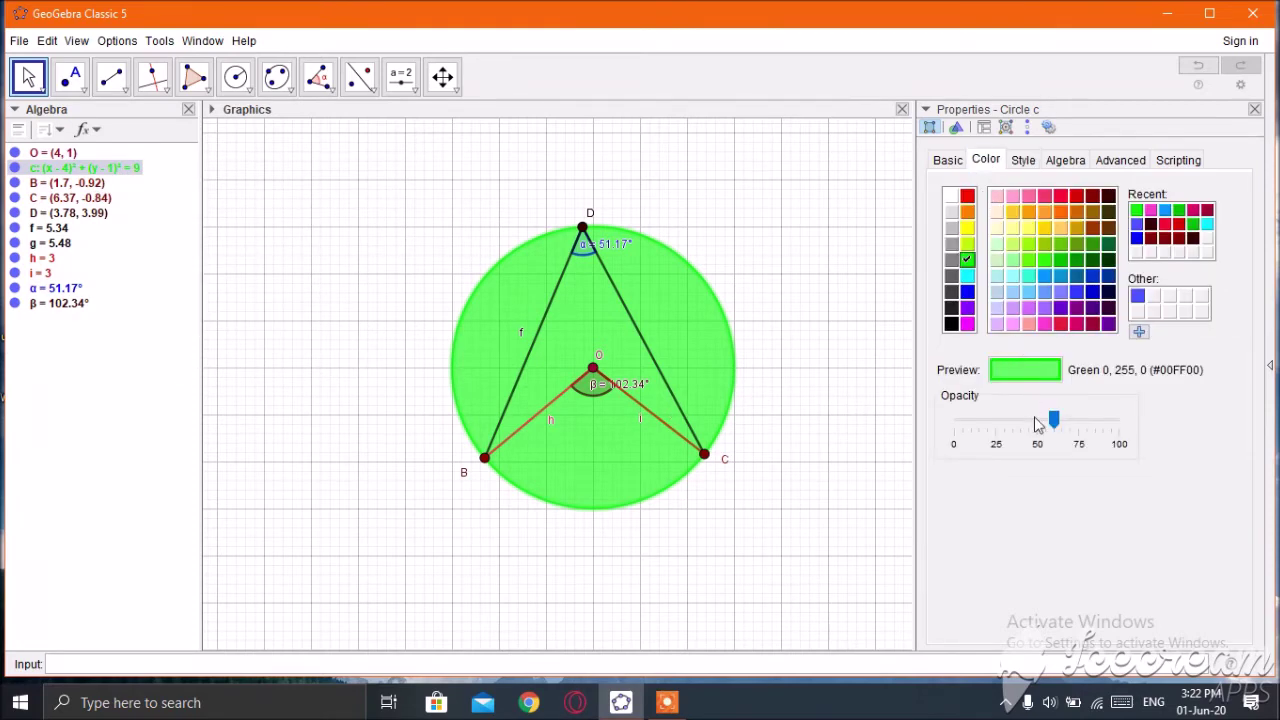
{"action": "left_click", "coordinate": [1027, 325]}
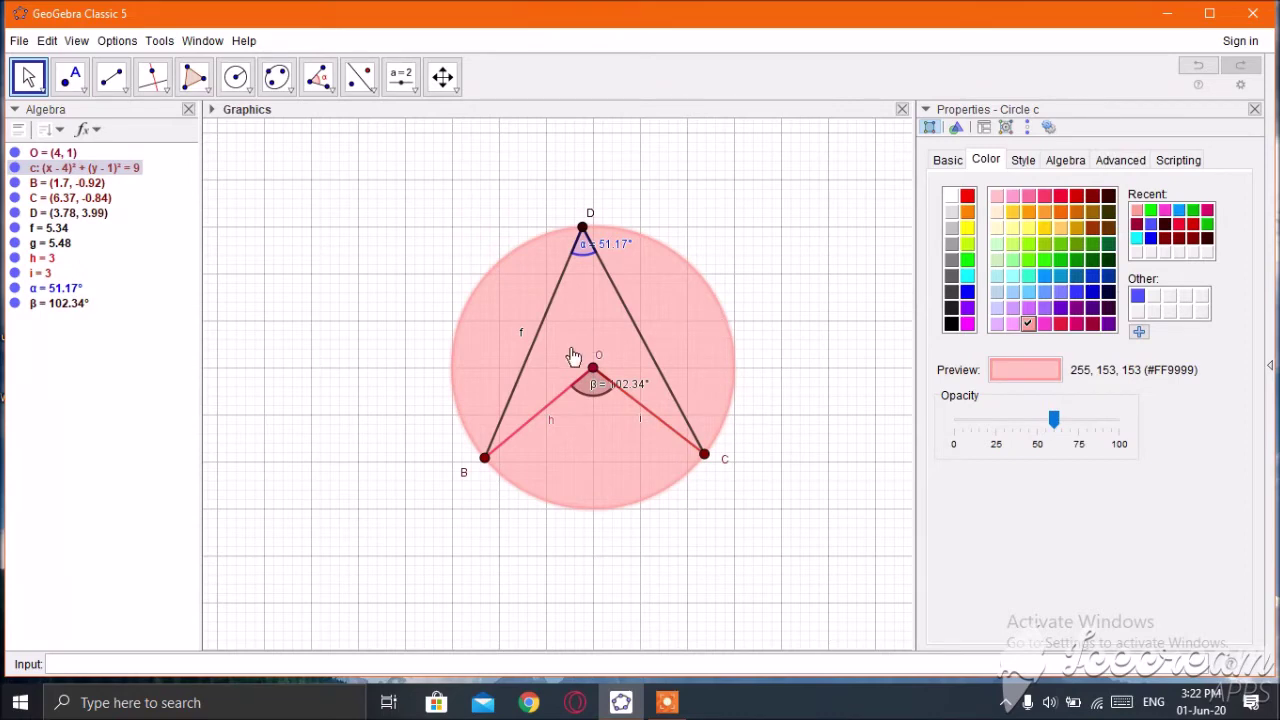
- Try a dashed line style on the outline of circle c and set it back to solid
{"action": "left_click", "coordinate": [1025, 165]}
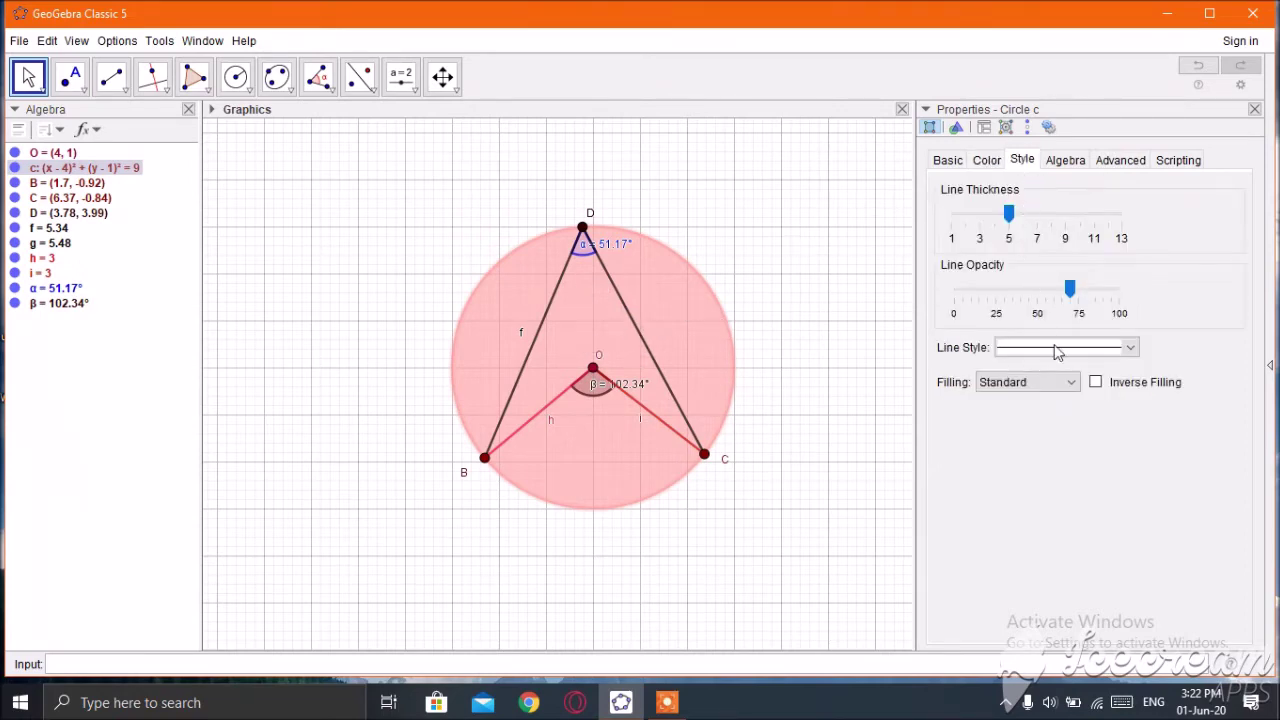
{"action": "left_click", "coordinate": [1132, 349]}
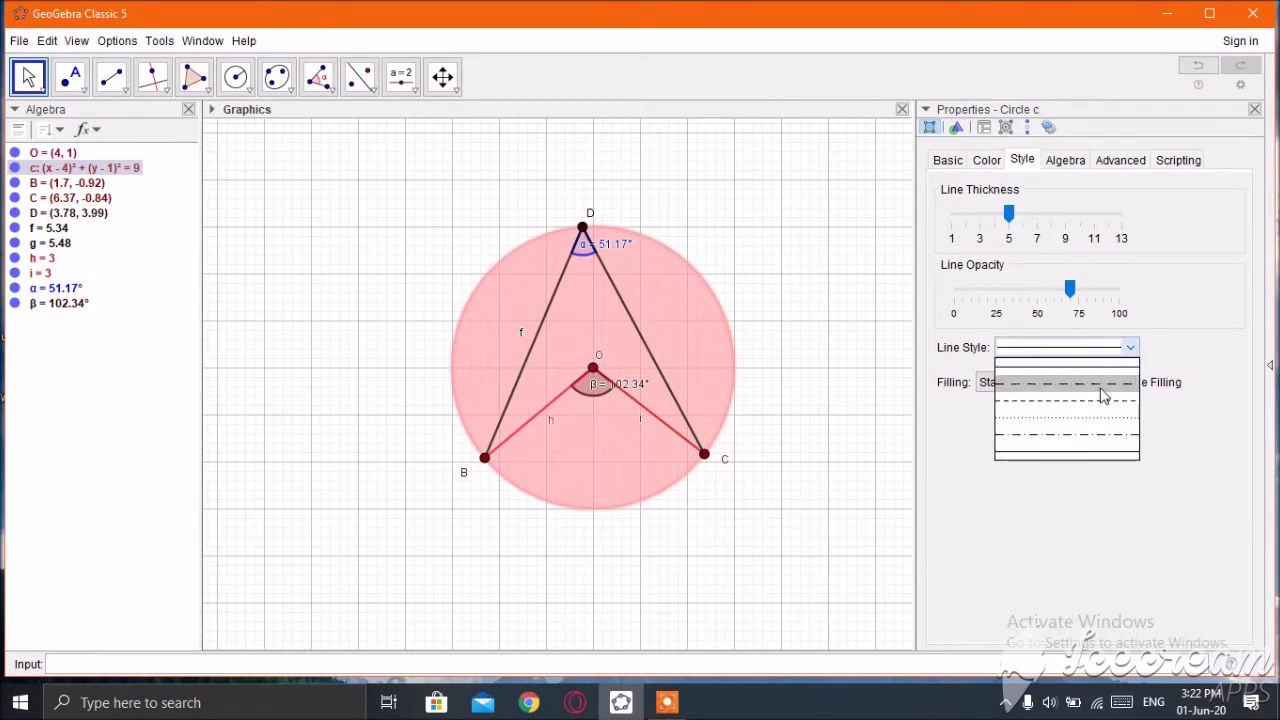
{"action": "left_click", "coordinate": [1103, 383]}
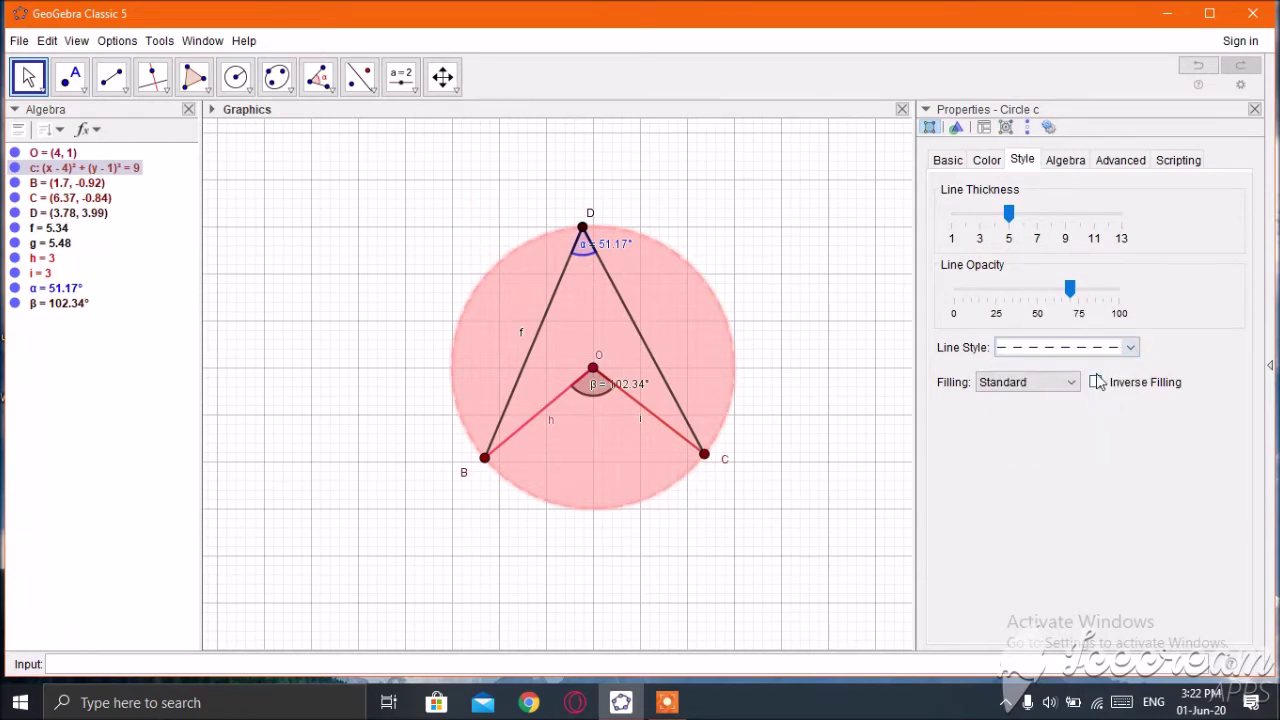
{"action": "left_click", "coordinate": [1131, 349]}
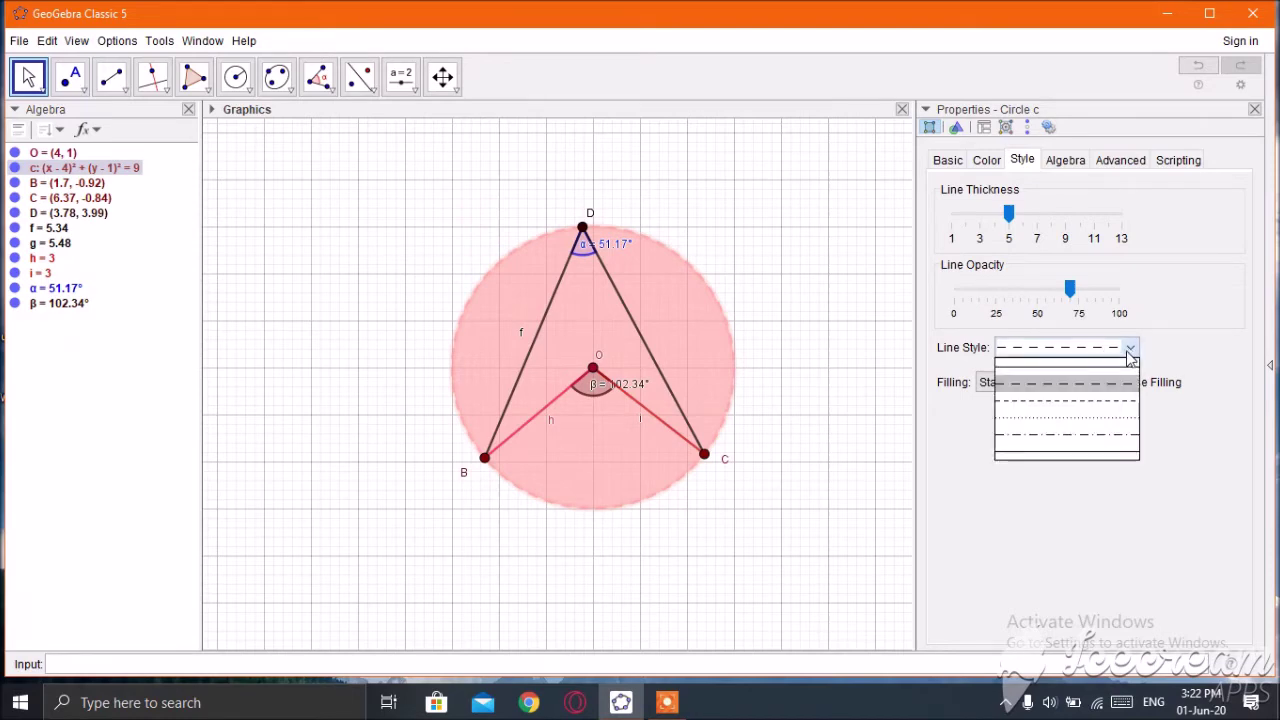
{"action": "left_click", "coordinate": [1075, 370]}
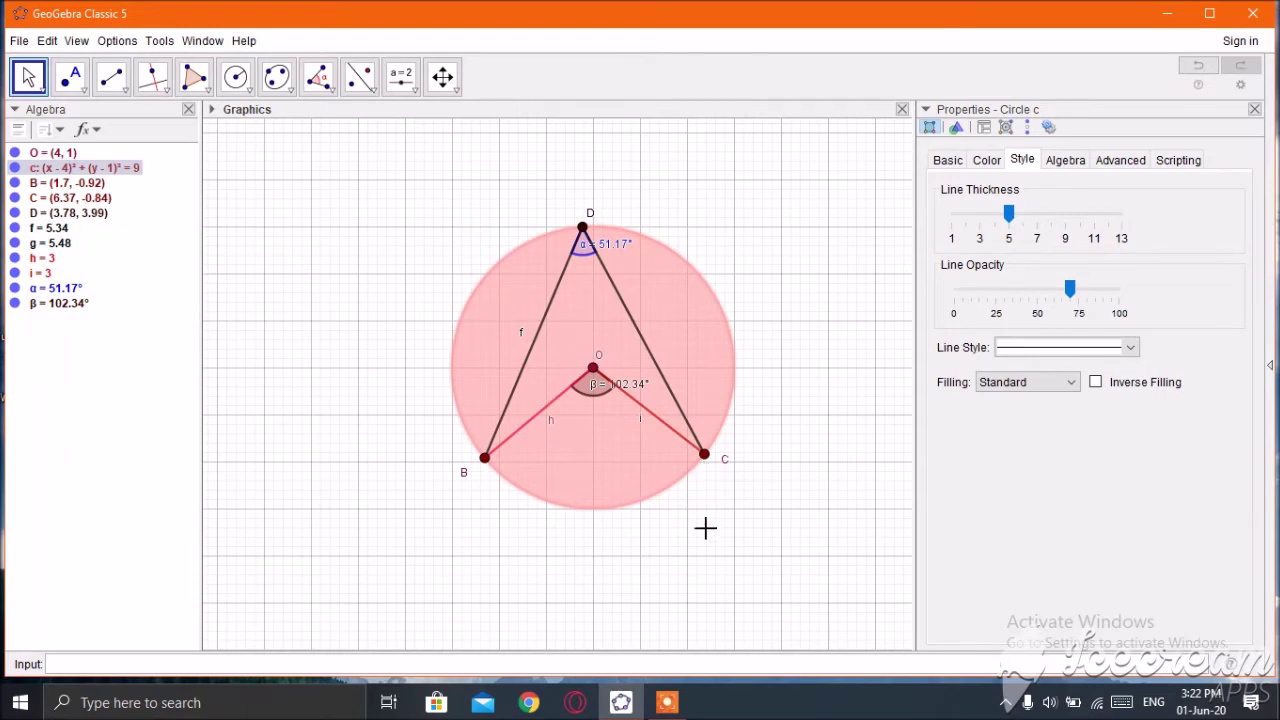
{"action": "left_click", "coordinate": [666, 705]}
{"action": "left_click", "coordinate": [660, 676]}
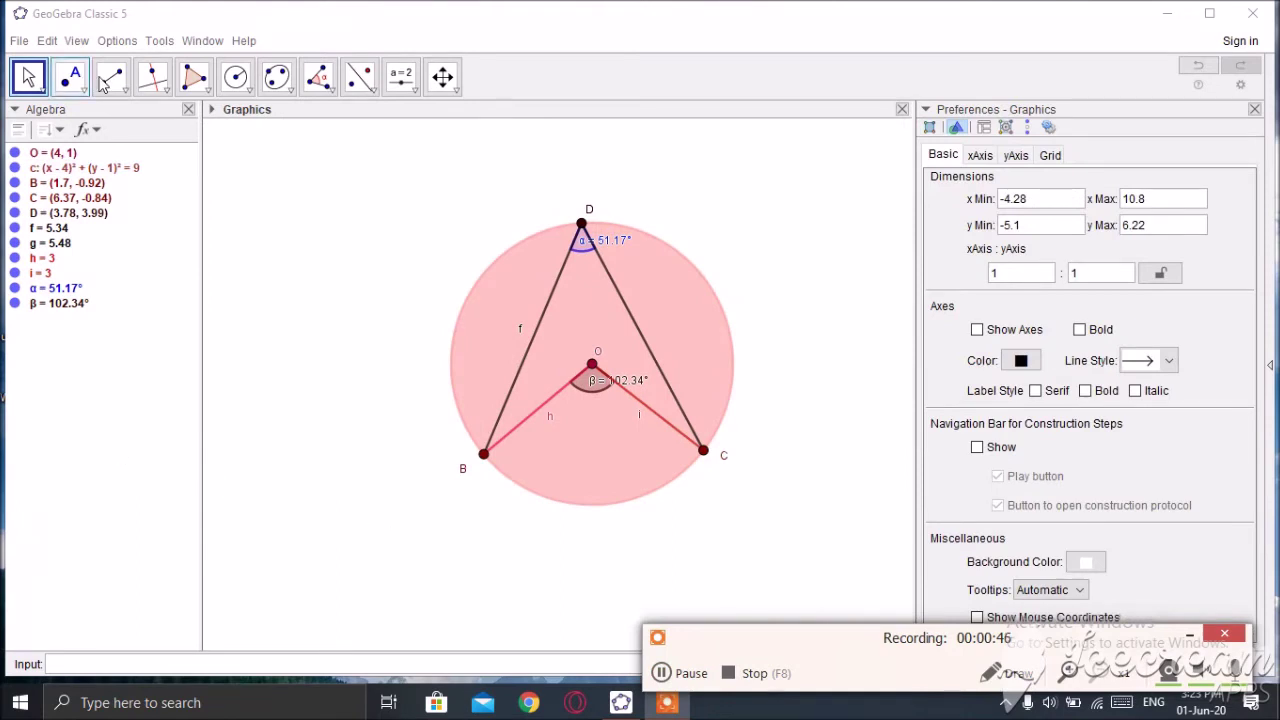
- Animate point C around the circle, switching its animation off once and on again
{"action": "left_click", "coordinate": [79, 200]}
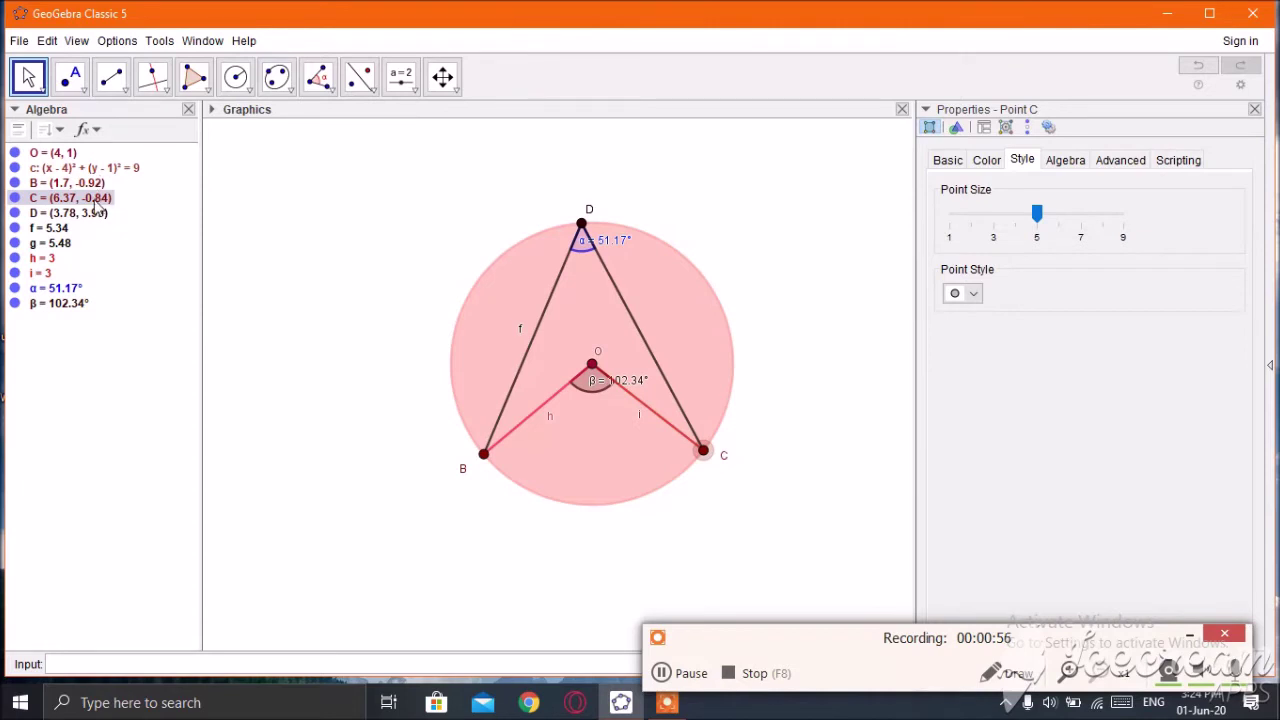
{"action": "right_click", "coordinate": [97, 205]}
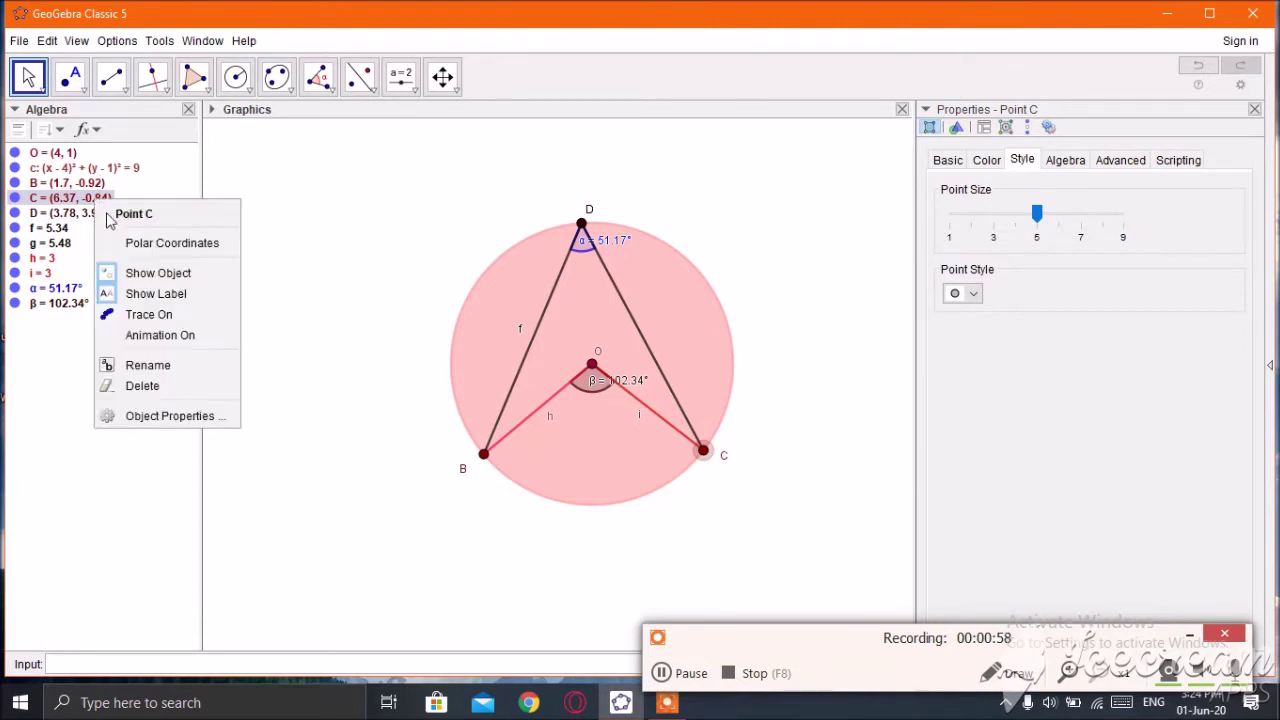
{"action": "left_click", "coordinate": [157, 337]}
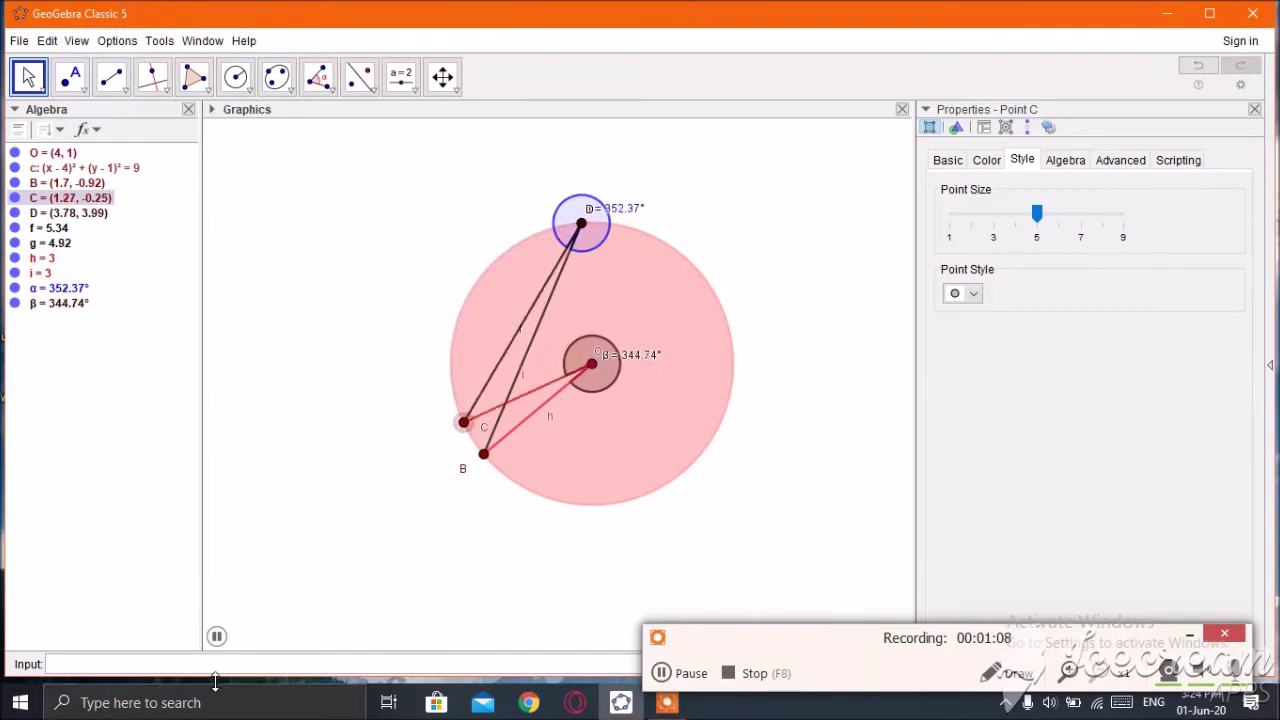
{"action": "right_click", "coordinate": [97, 203]}
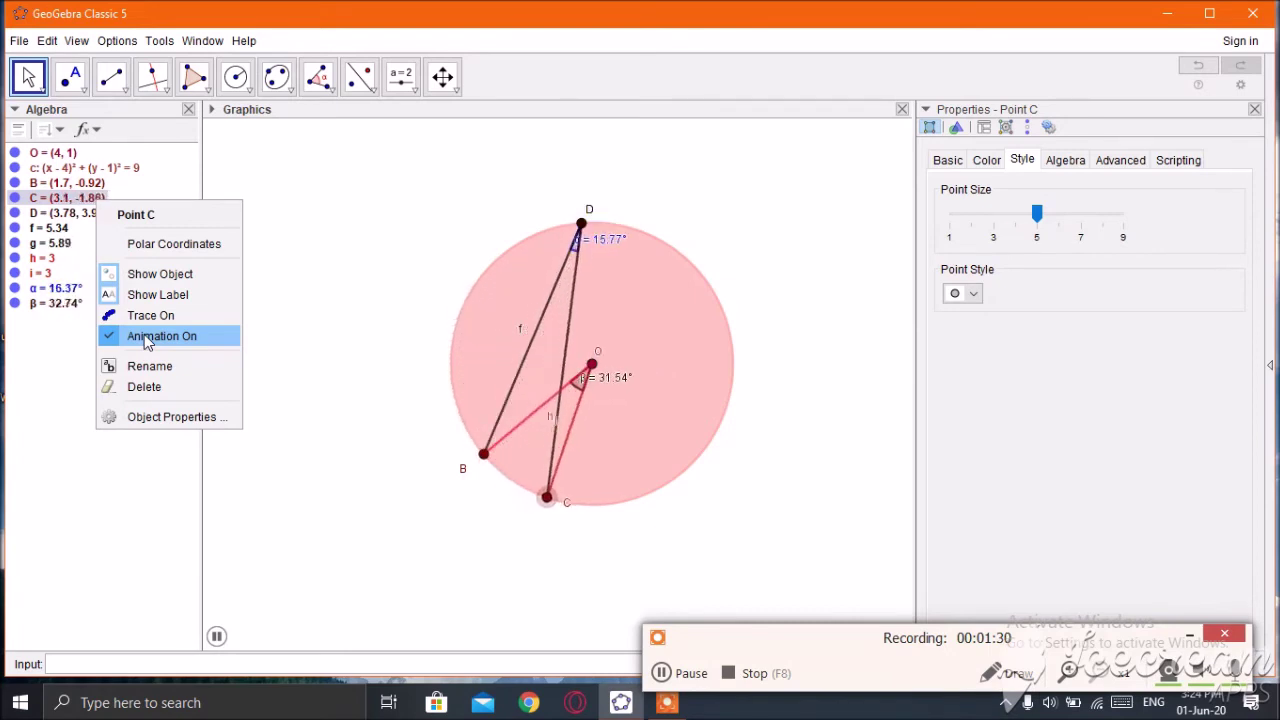
{"action": "left_click", "coordinate": [147, 342]}
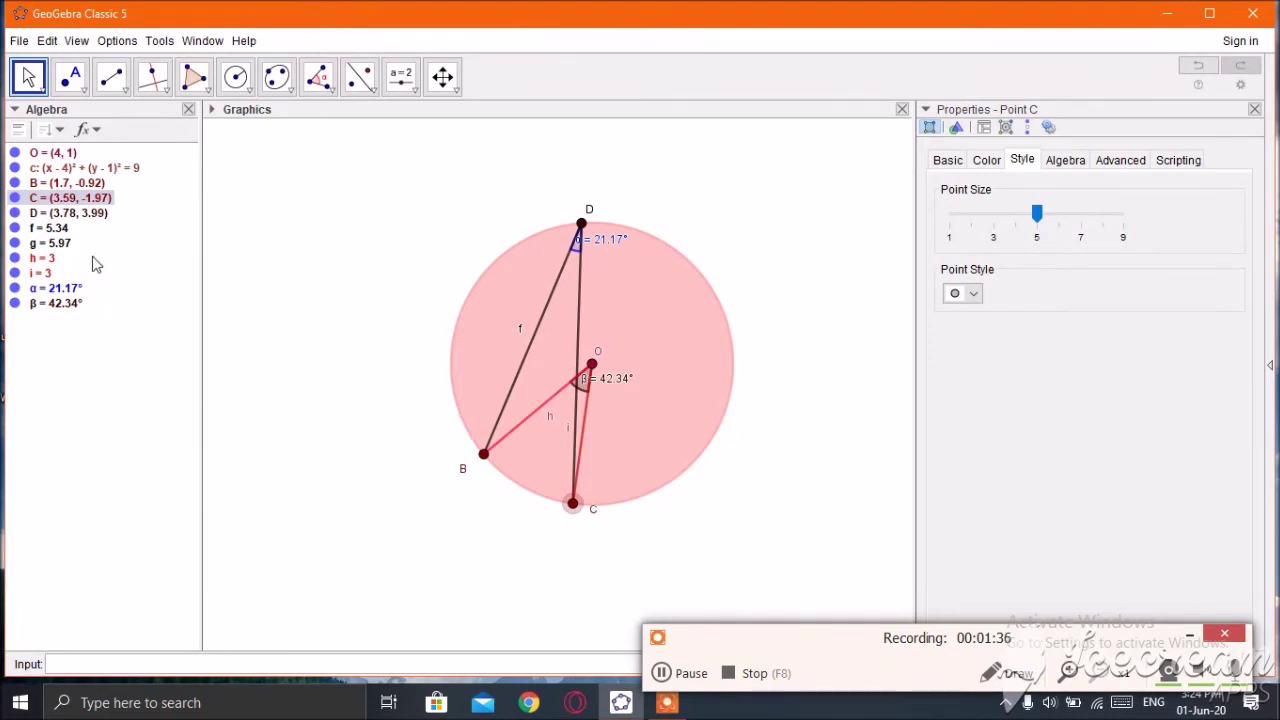
{"action": "right_click", "coordinate": [106, 201]}
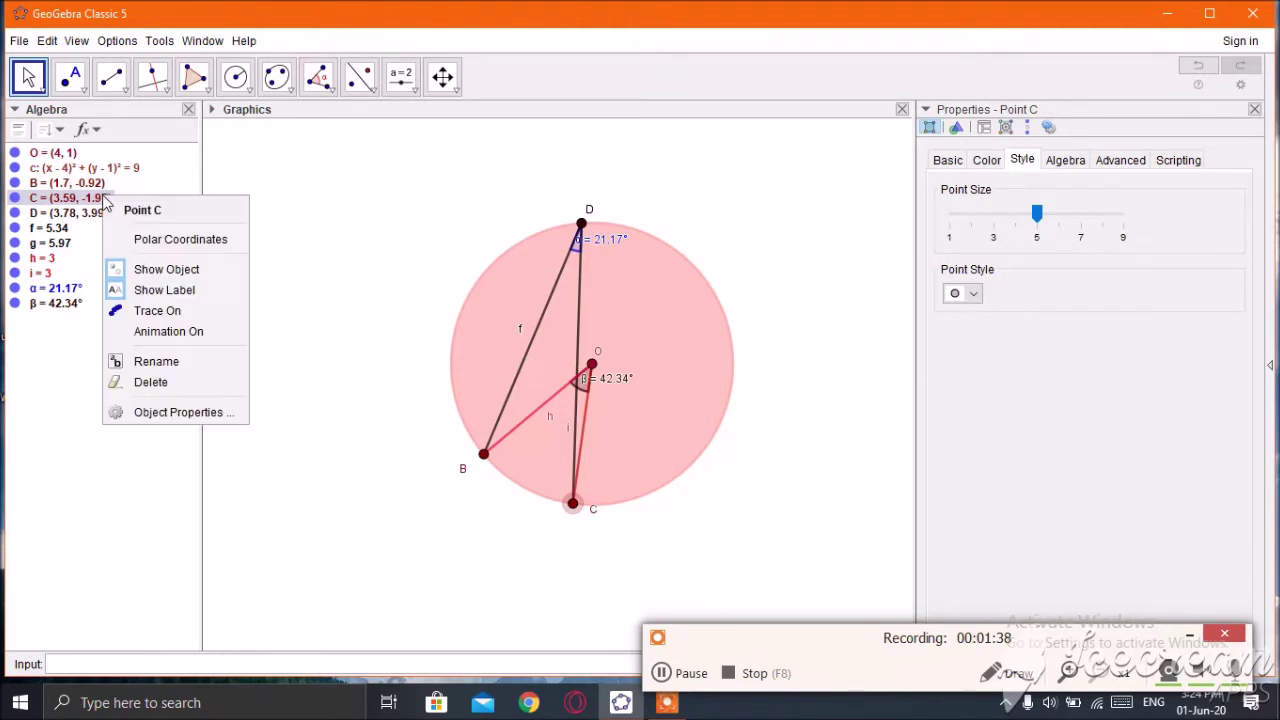
{"action": "left_click", "coordinate": [185, 340]}
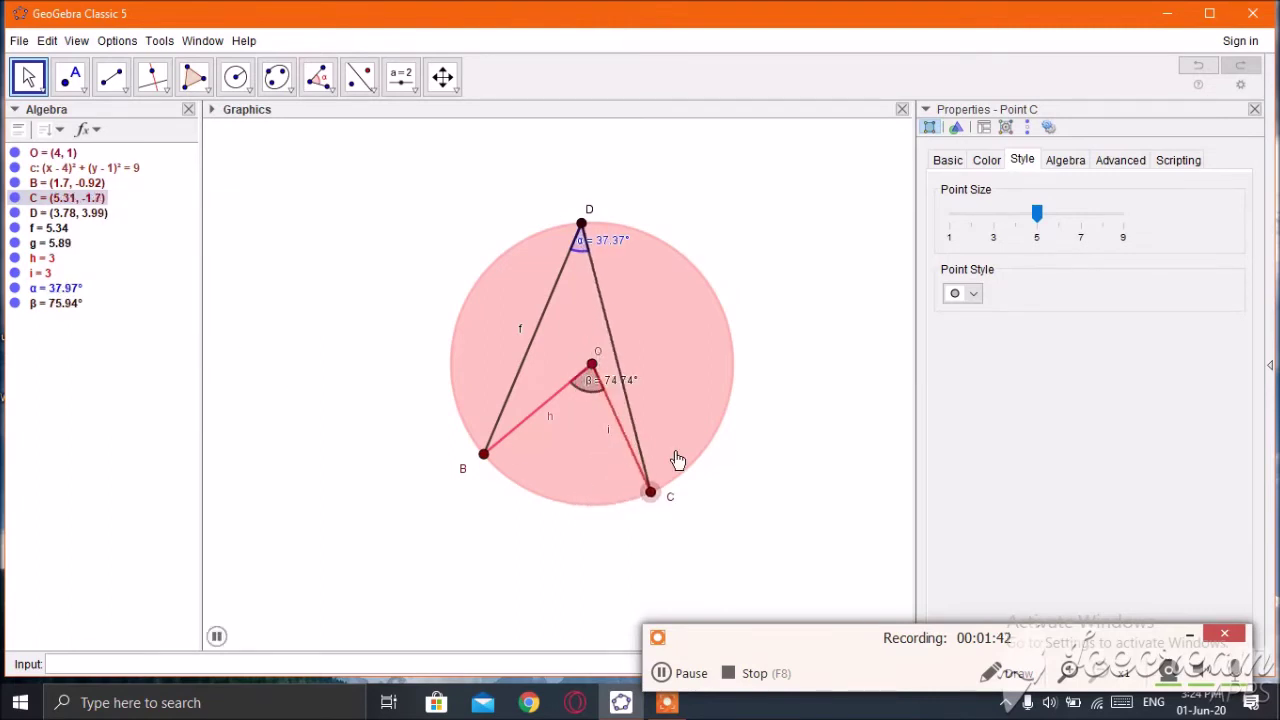
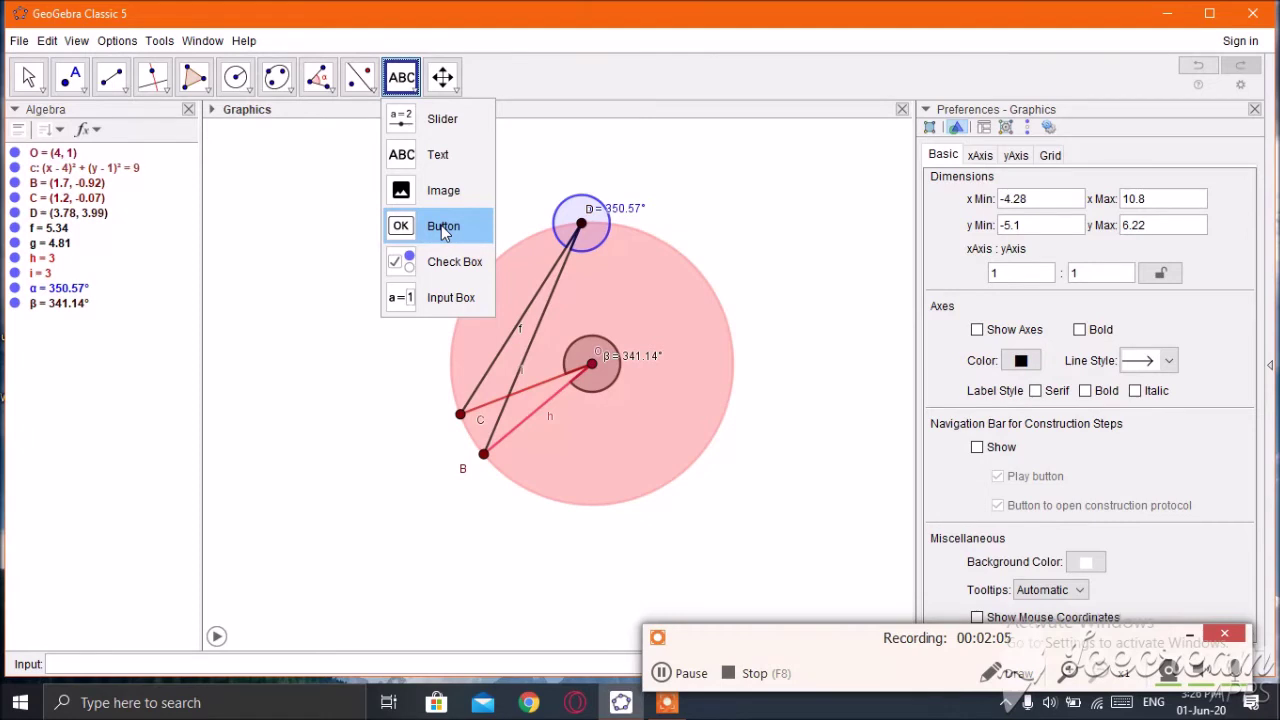
- Start inserting a button in the empty area above and beside the circle
{"action": "left_click", "coordinate": [443, 227]}
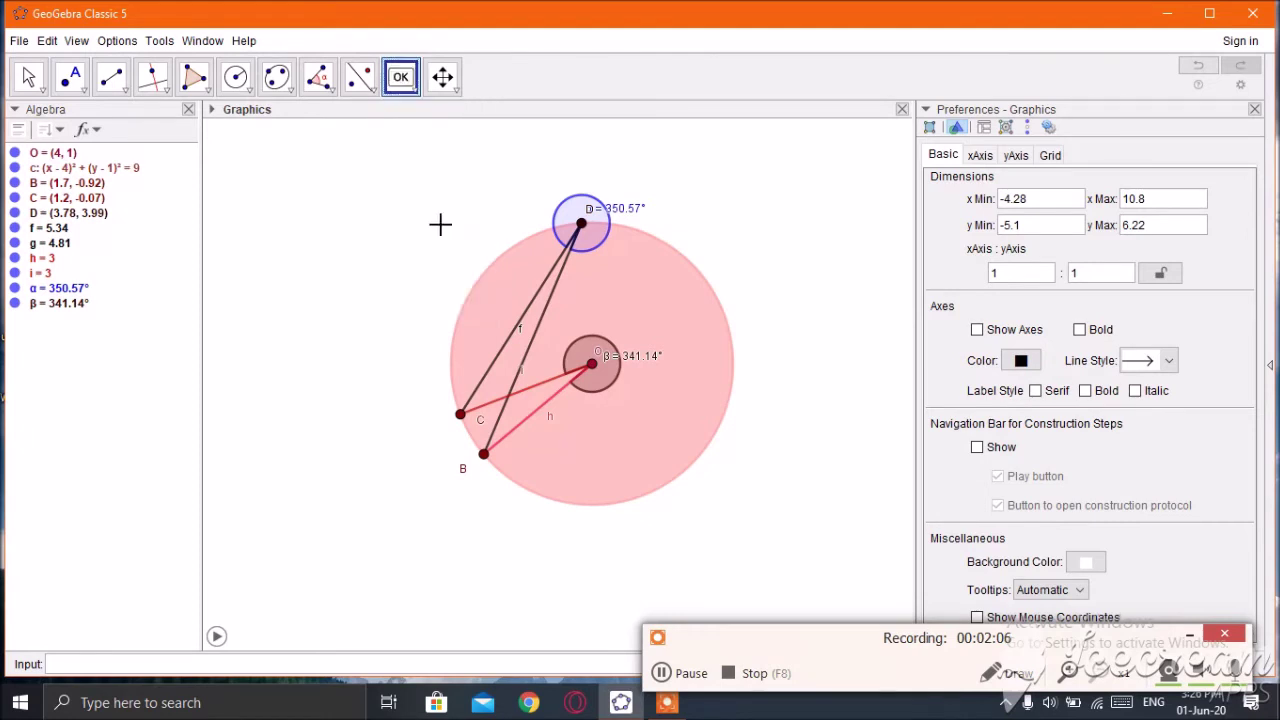
{"action": "left_click", "coordinate": [360, 193]}
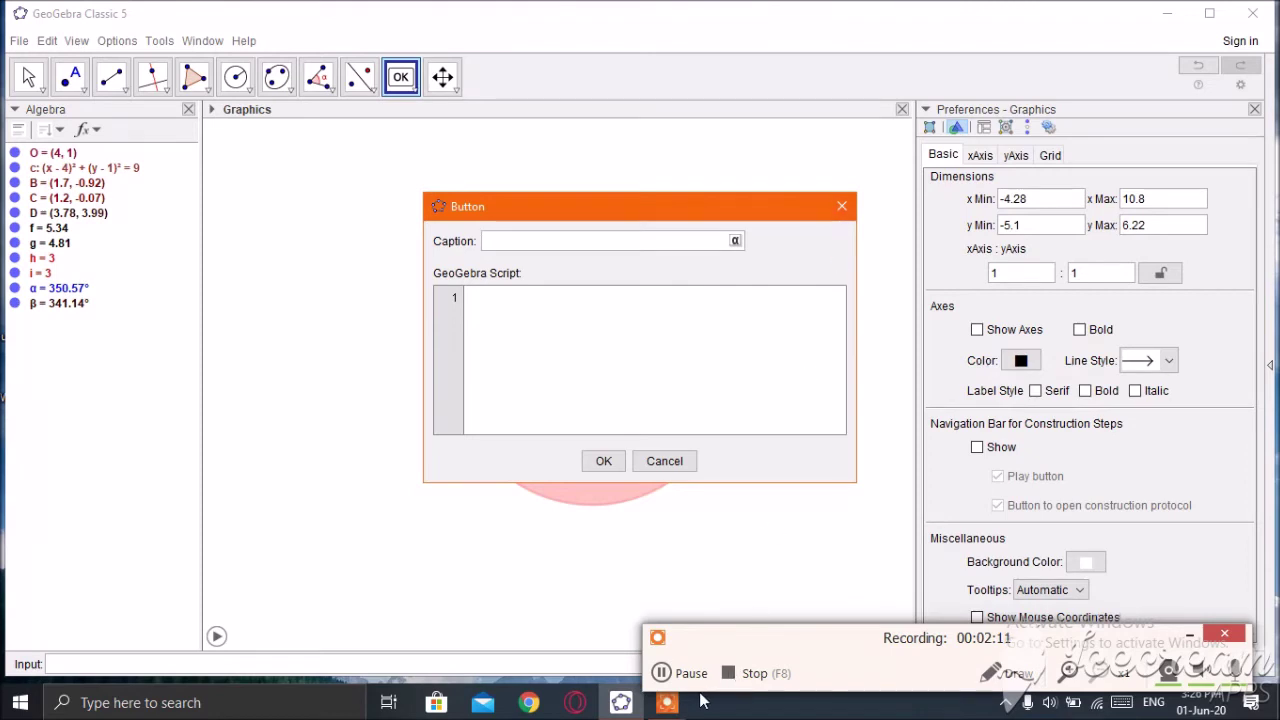
{"action": "left_click", "coordinate": [660, 674]}
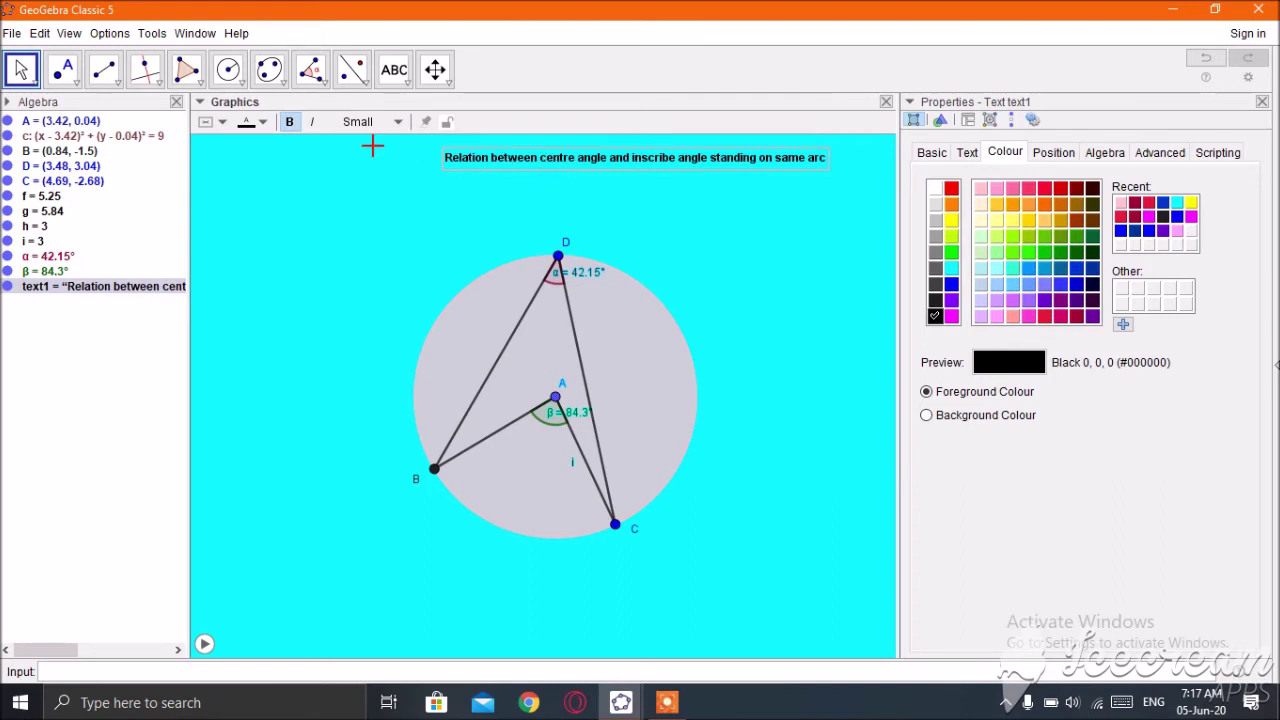
- Keep the title text bold and set its colour to purple (#800080) after trying orange and magenta
{"action": "left_click", "coordinate": [290, 127]}
{"action": "left_click", "coordinate": [290, 127]}
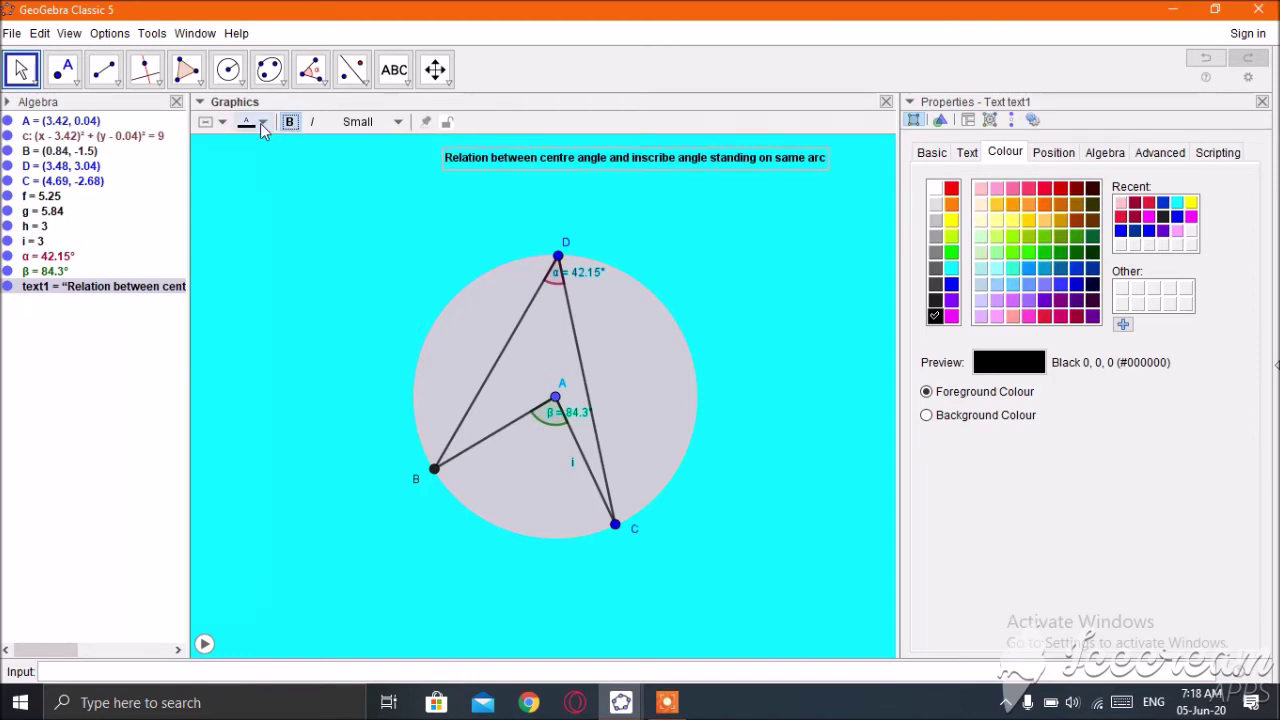
{"action": "left_click", "coordinate": [262, 124]}
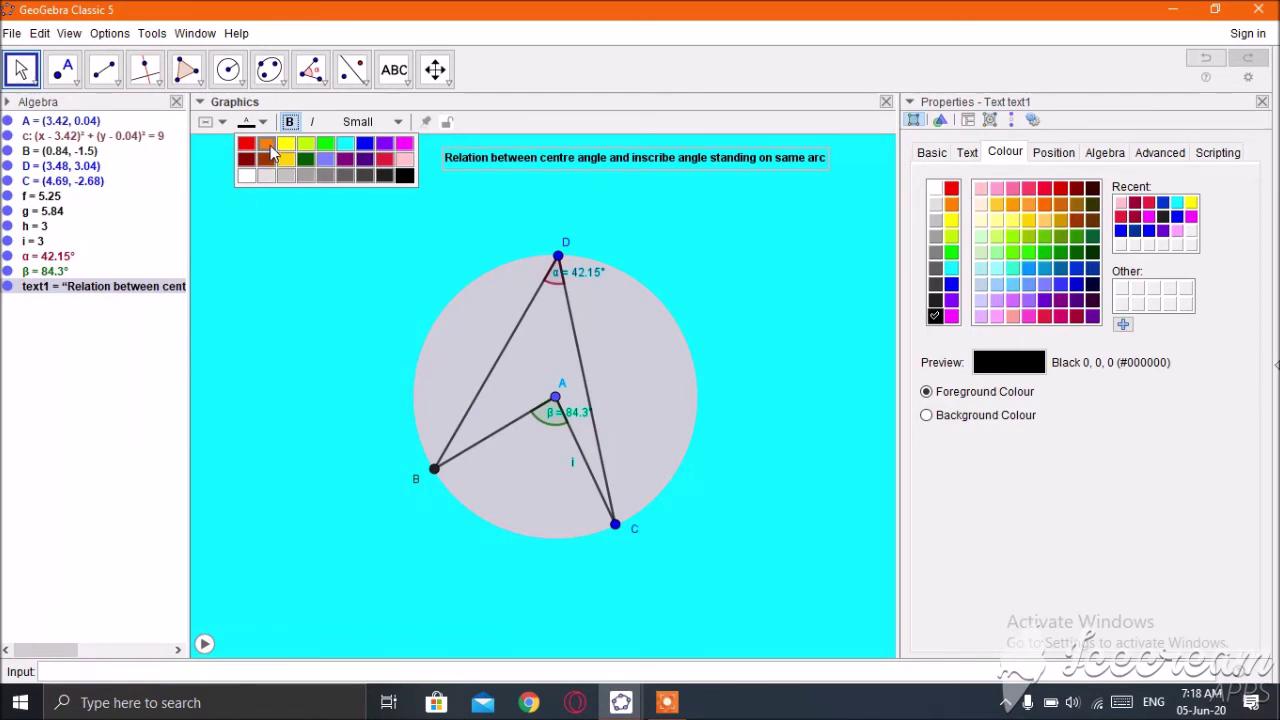
{"action": "left_click", "coordinate": [270, 146]}
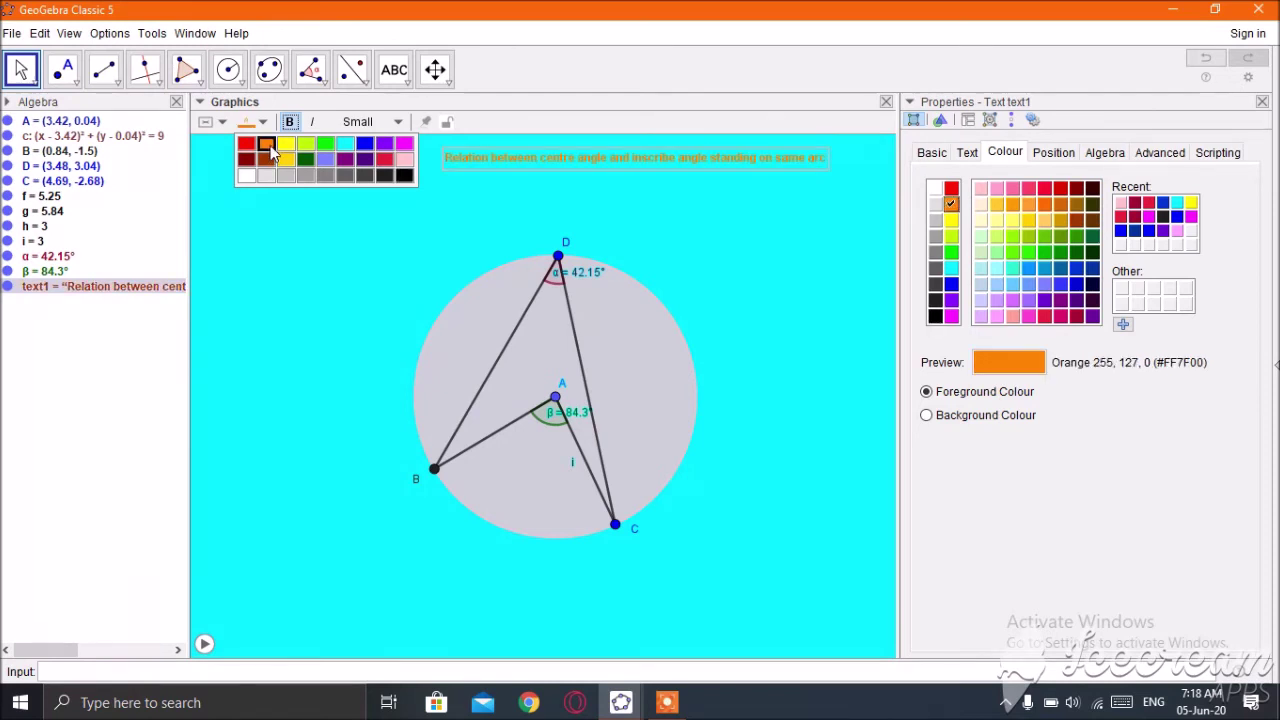
{"action": "left_click", "coordinate": [403, 145]}
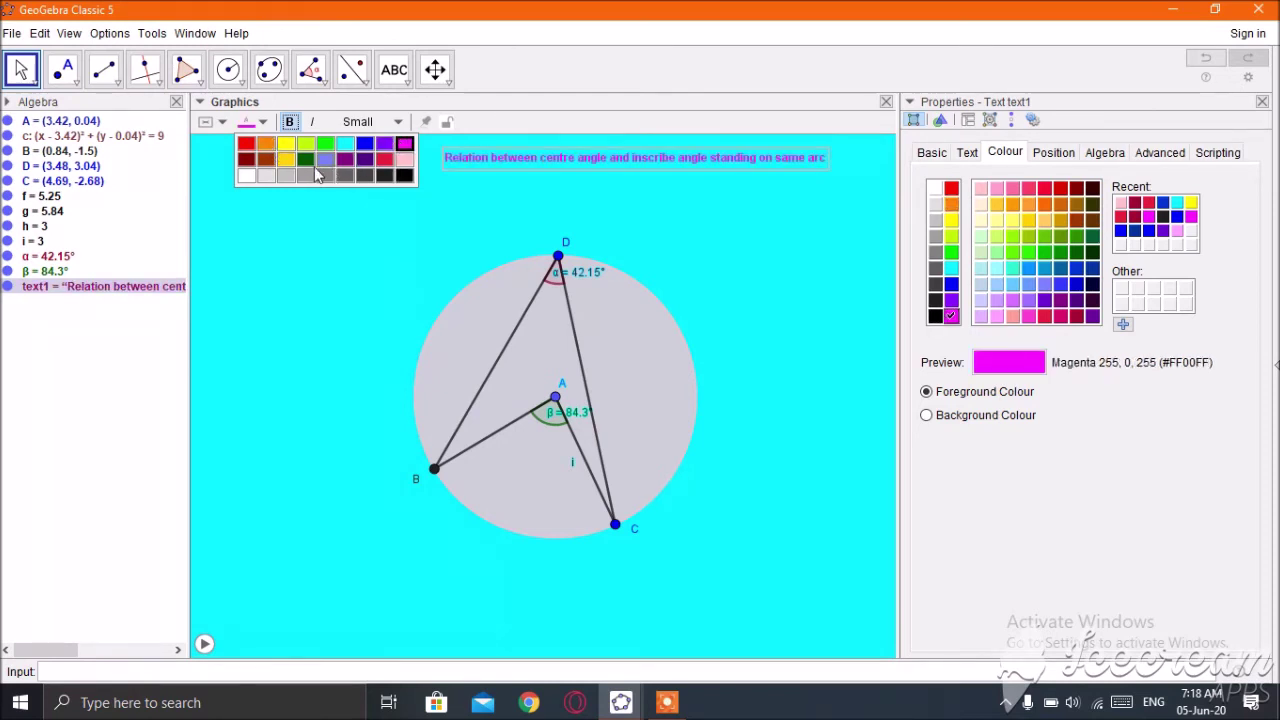
{"action": "left_click", "coordinate": [345, 160]}
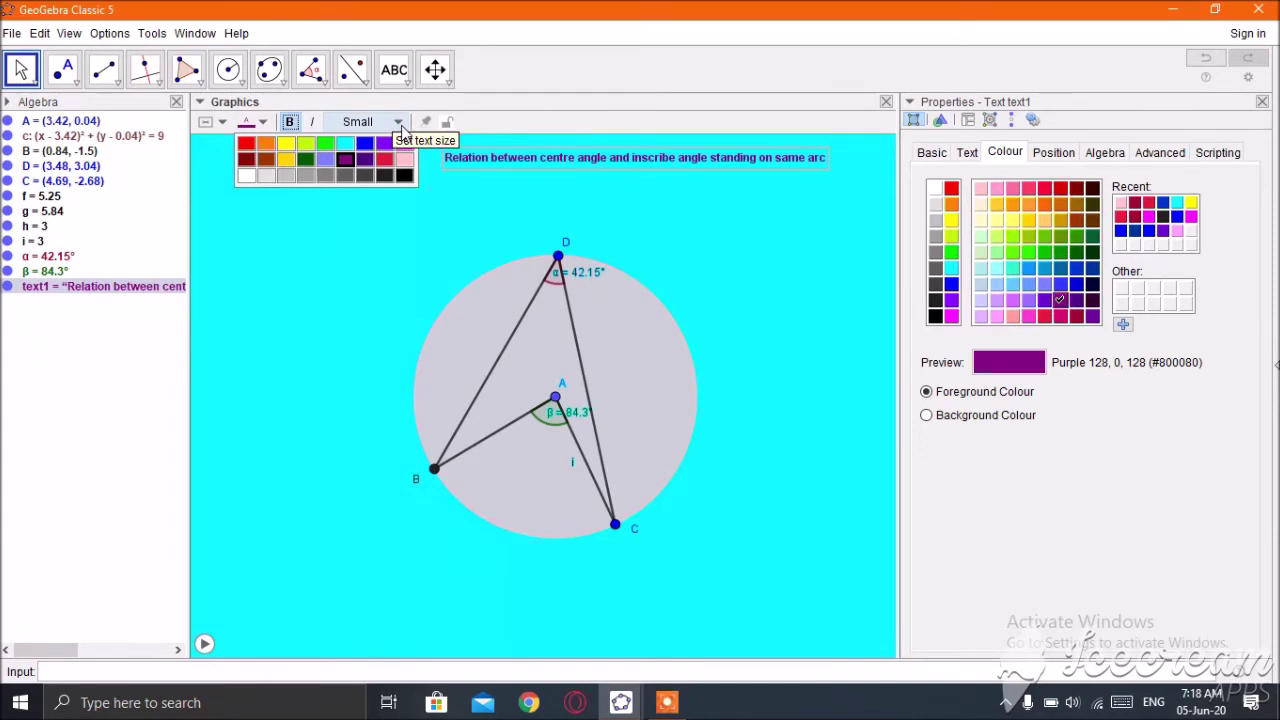
- Set the title text's size to Medium and shift it left so that it fits above the circle
{"action": "left_click", "coordinate": [398, 122]}
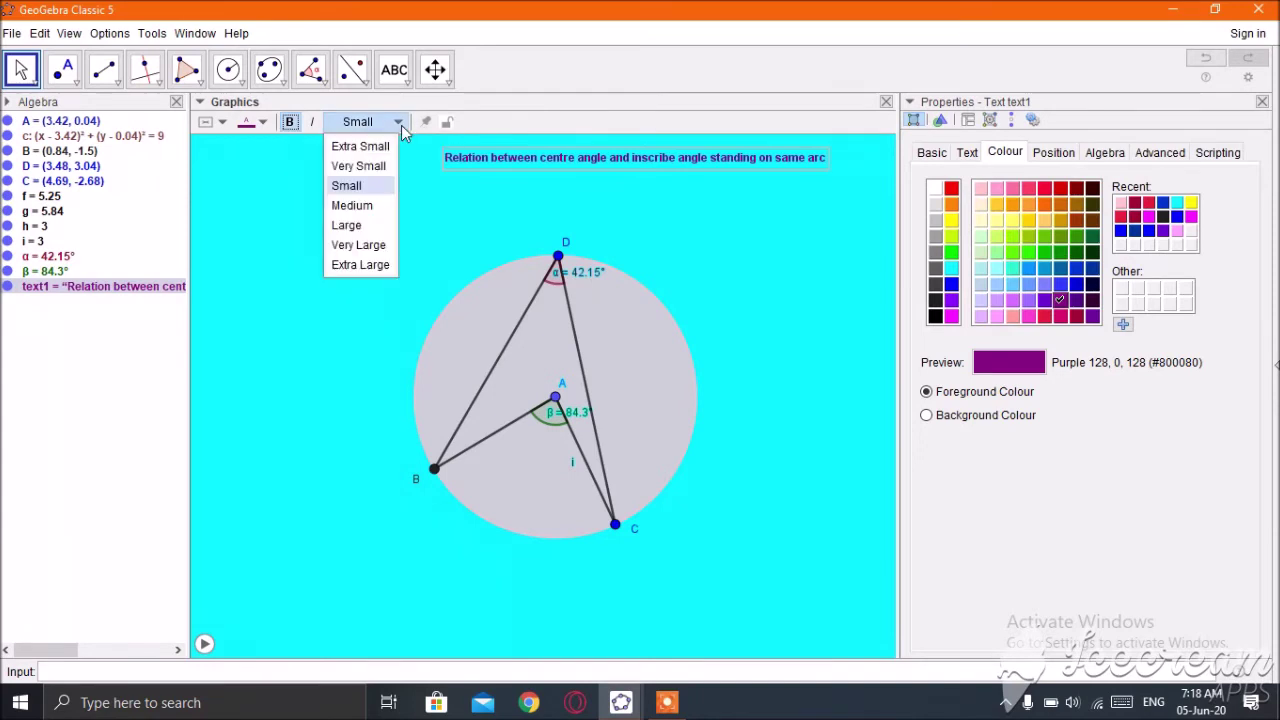
{"action": "left_click", "coordinate": [351, 207]}
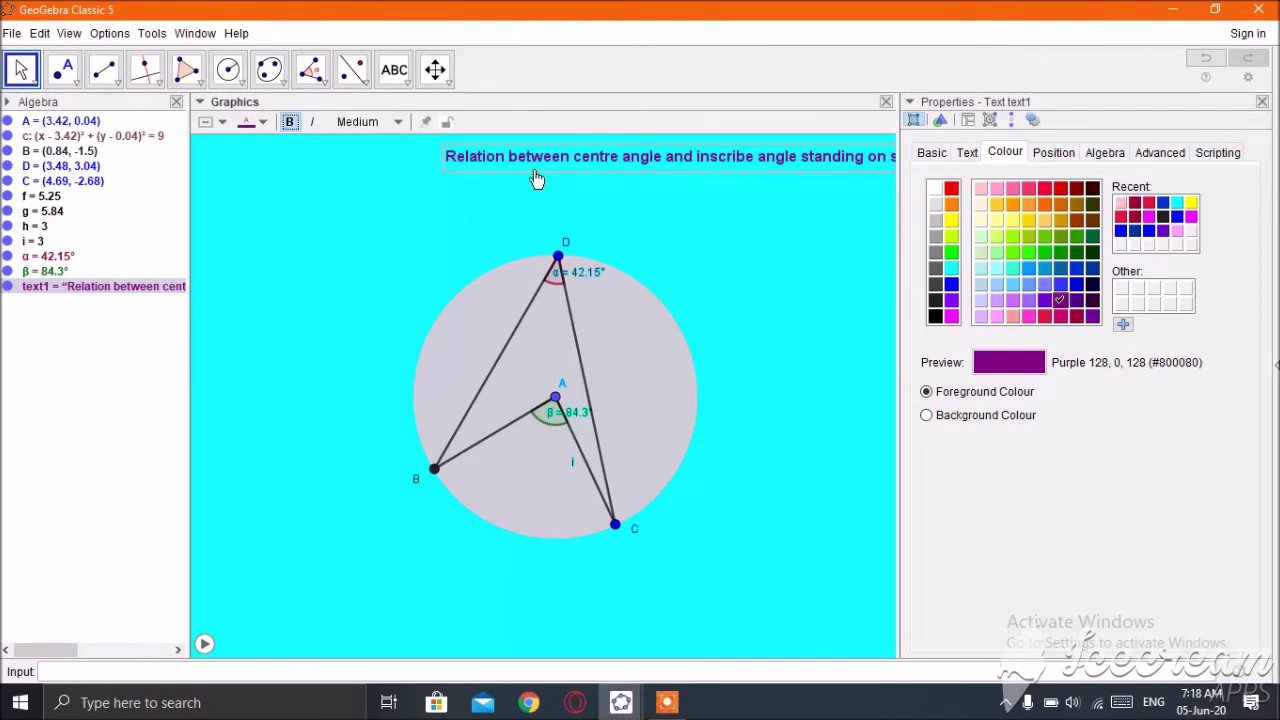
{"action": "left_click_drag", "start_coordinate": [529, 174], "coordinate": [437, 170]}
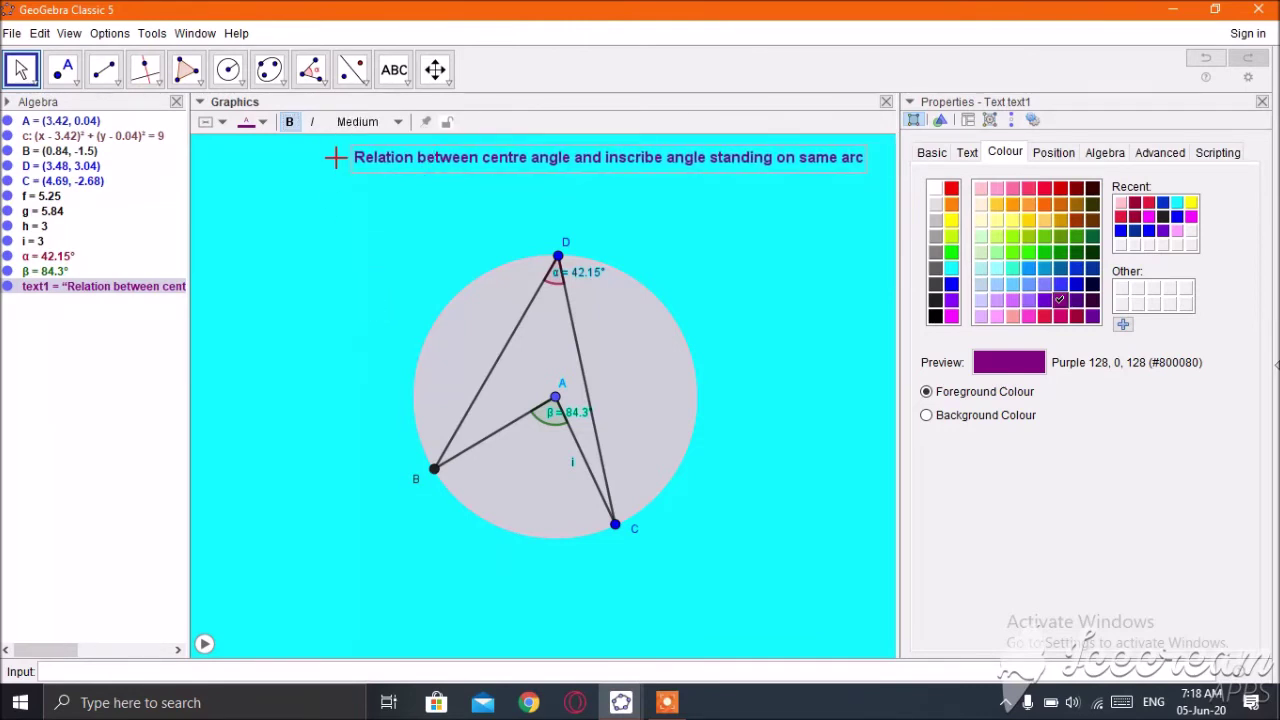
- Begin a new text in the empty area right of the circle reading "Centre ∡BOC=", using the ∡ symbol
{"action": "left_click", "coordinate": [408, 81]}
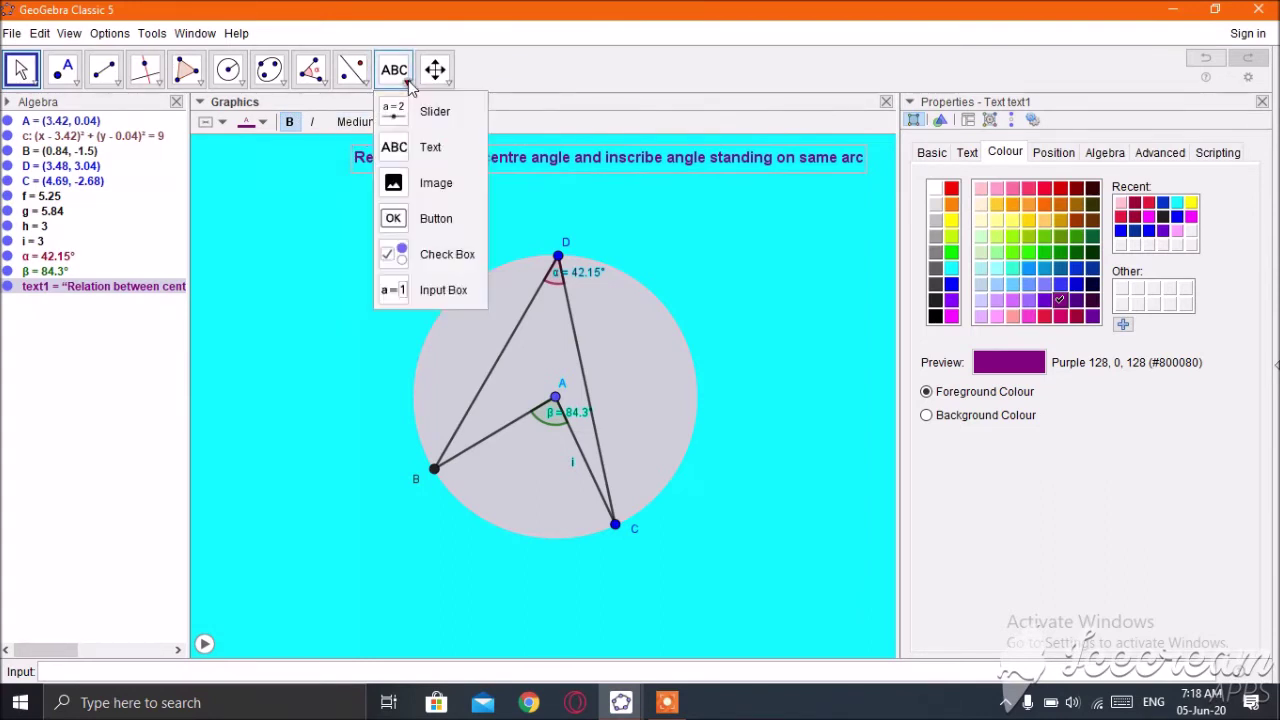
{"action": "left_click", "coordinate": [418, 147]}
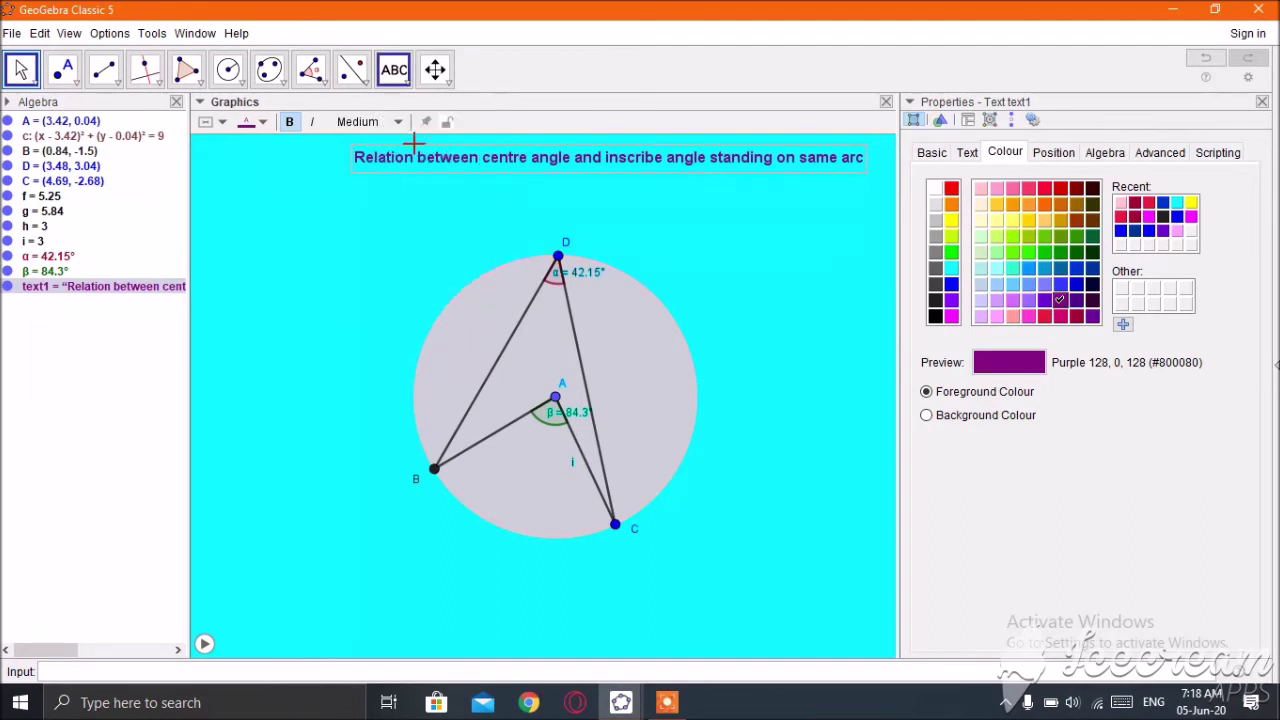
{"action": "left_click", "coordinate": [707, 247]}
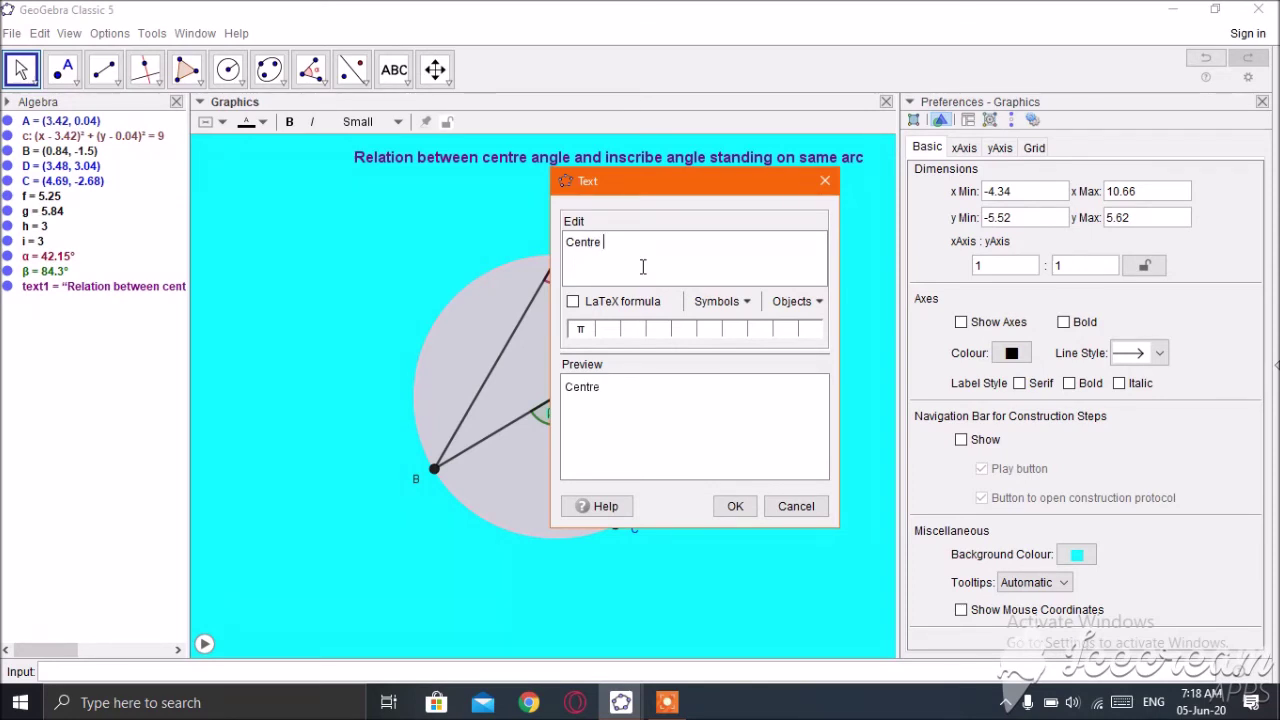
{"action": "left_click", "coordinate": [748, 303]}
{"action": "mouse_move", "coordinate": [770, 350]}
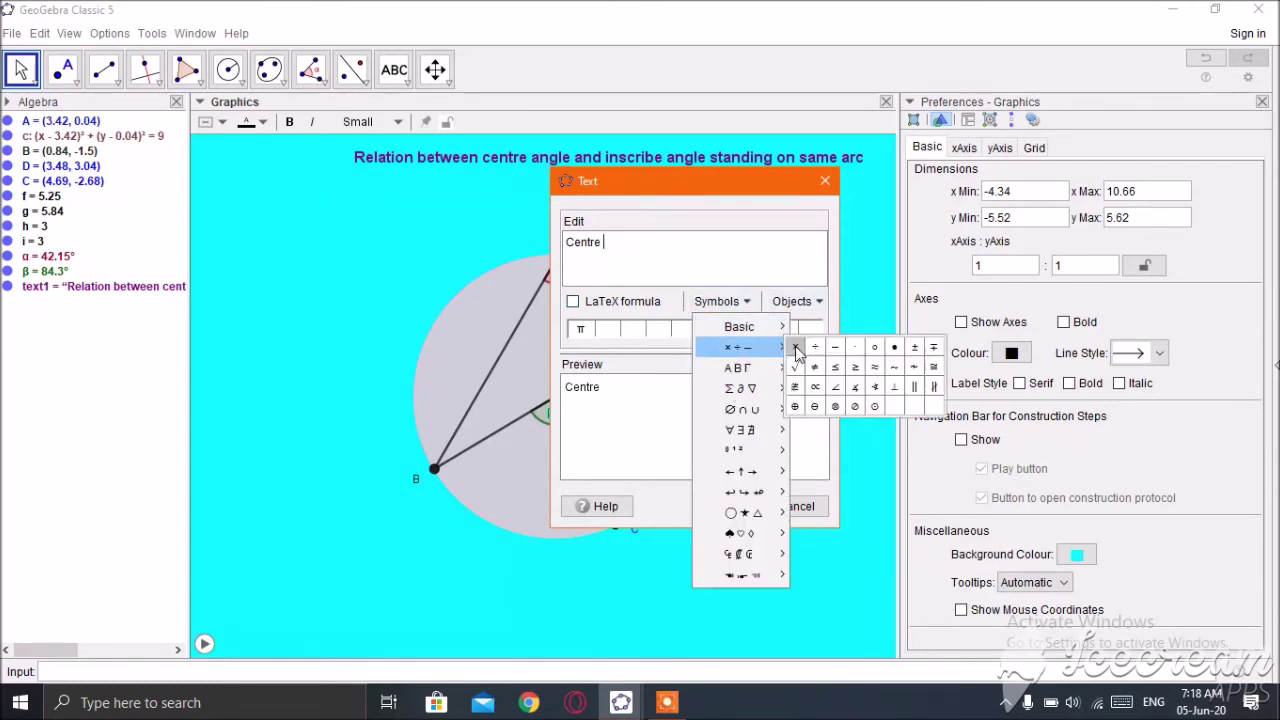
{"action": "left_click", "coordinate": [858, 392]}
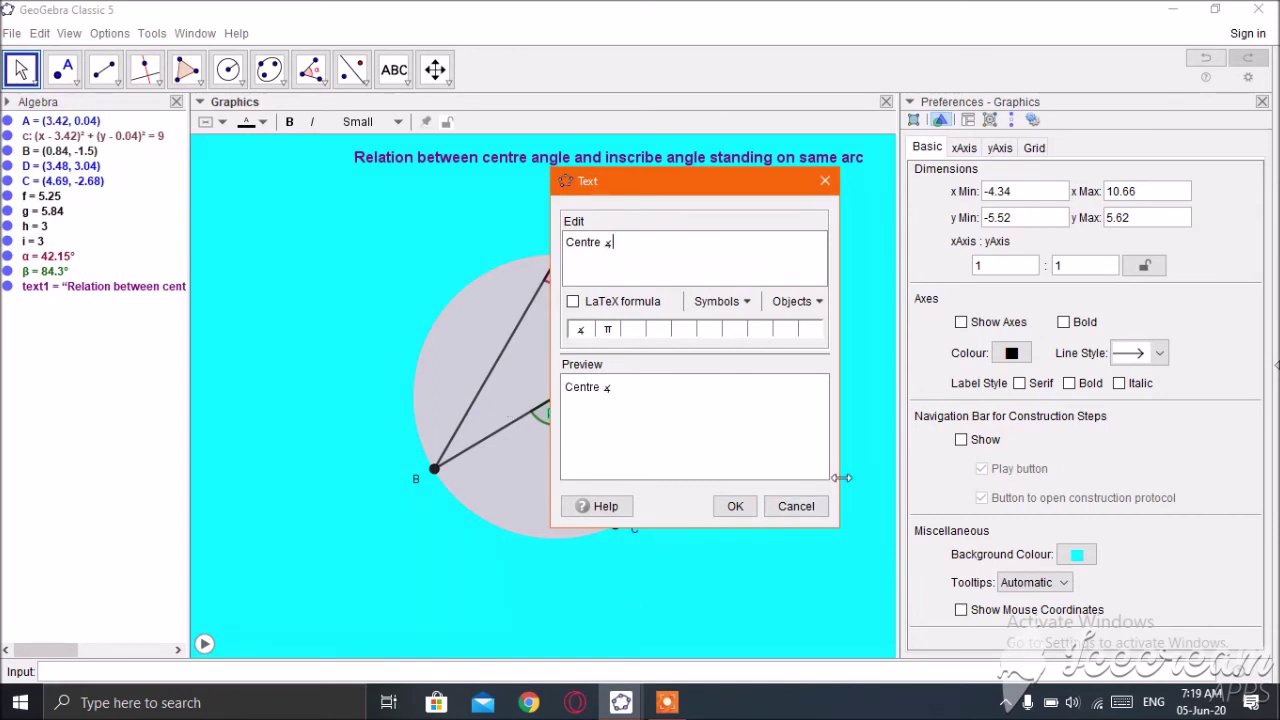
{"action": "type", "text": "OC="}
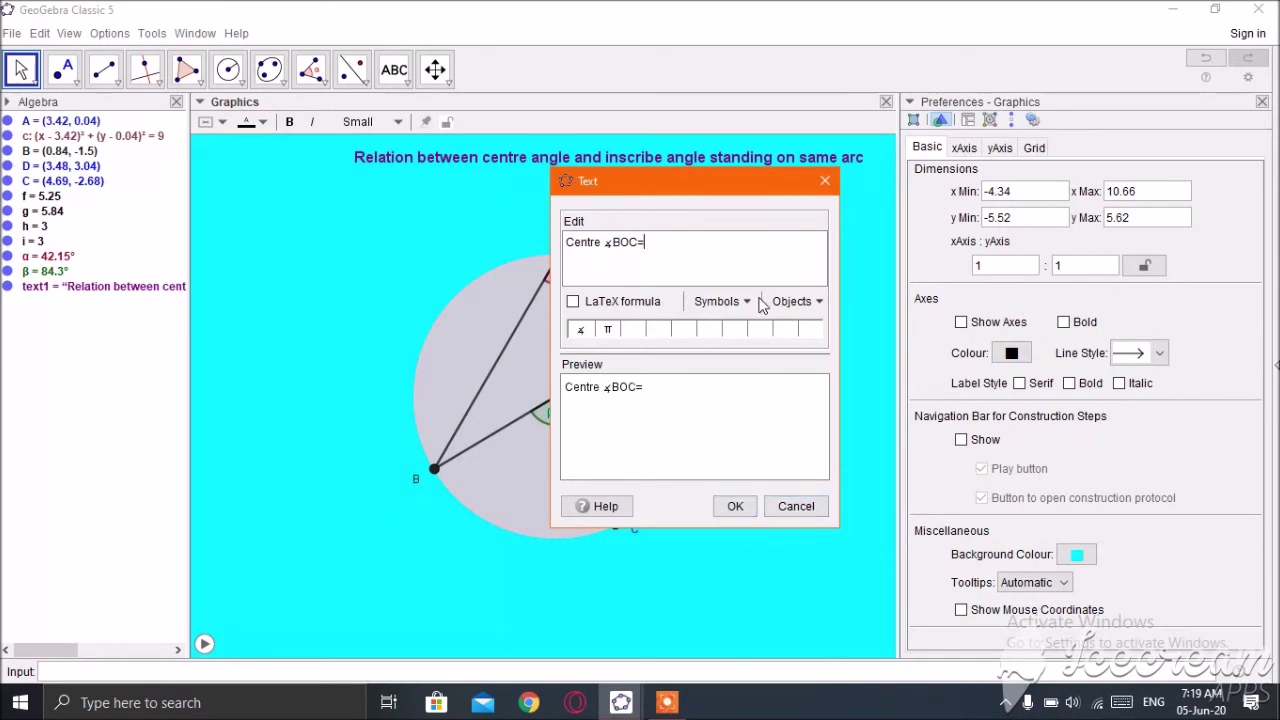
- Append the angle β as a linked object to the "Centre ∡BOC=" text and place it on the drawing
{"action": "left_click", "coordinate": [818, 302]}
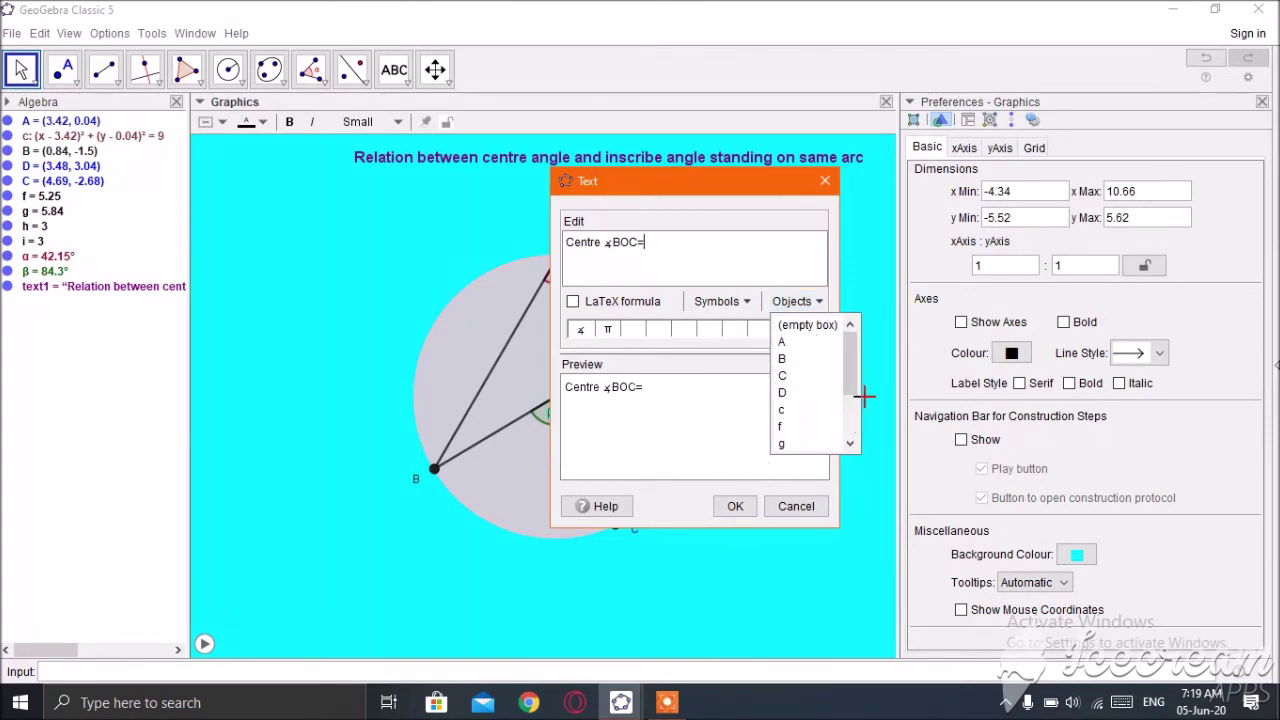
{"action": "scroll", "coordinate": [840, 428], "scroll_direction": "down", "scroll_amount": 1}
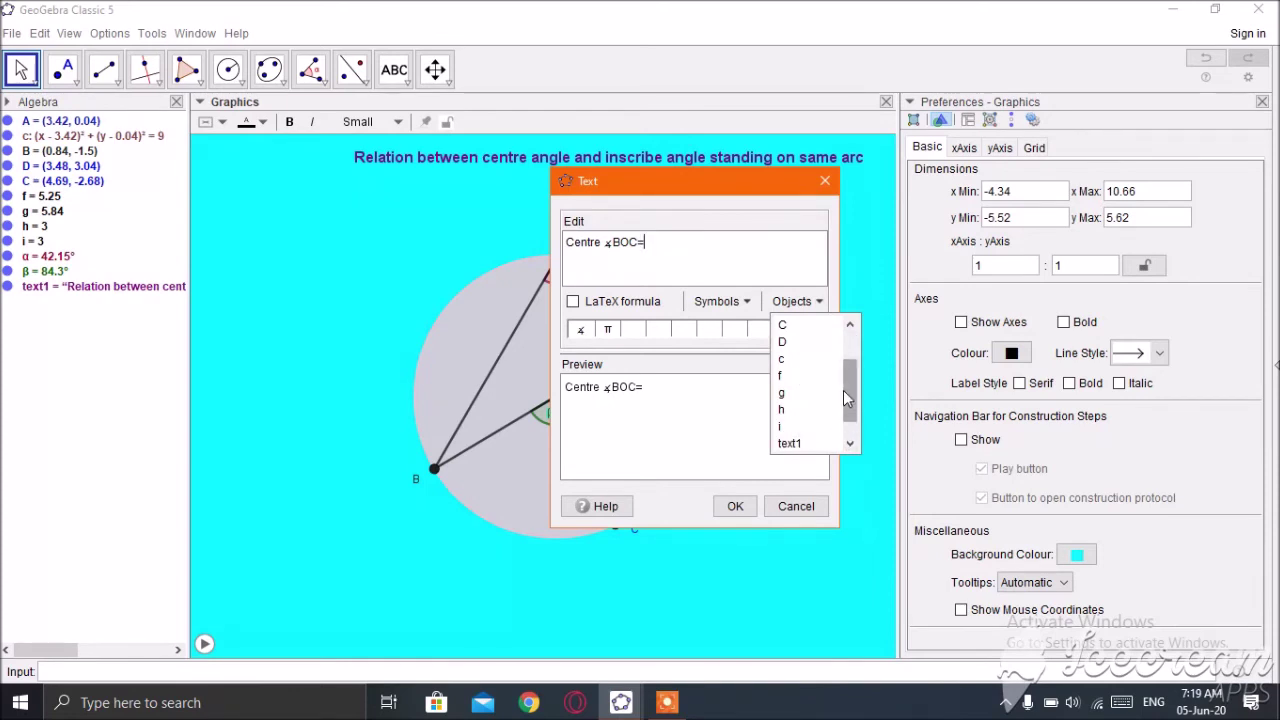
{"action": "left_click", "coordinate": [851, 445]}
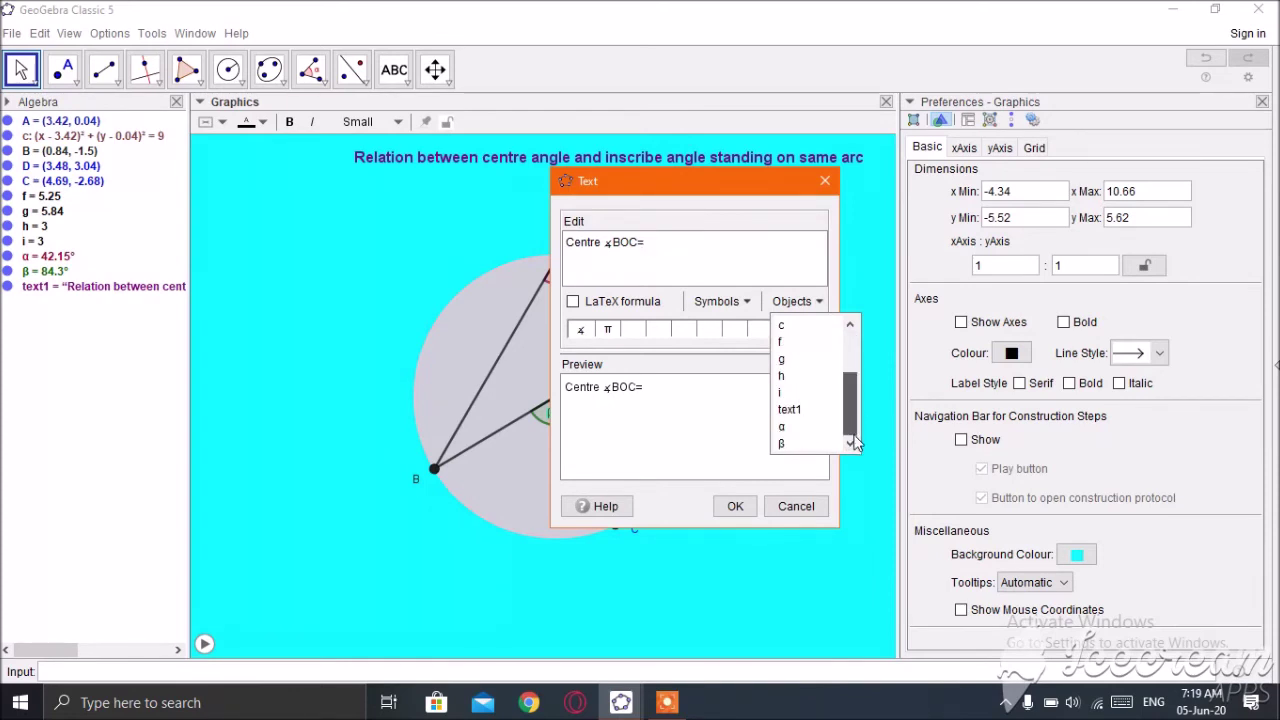
{"action": "left_click", "coordinate": [782, 444]}
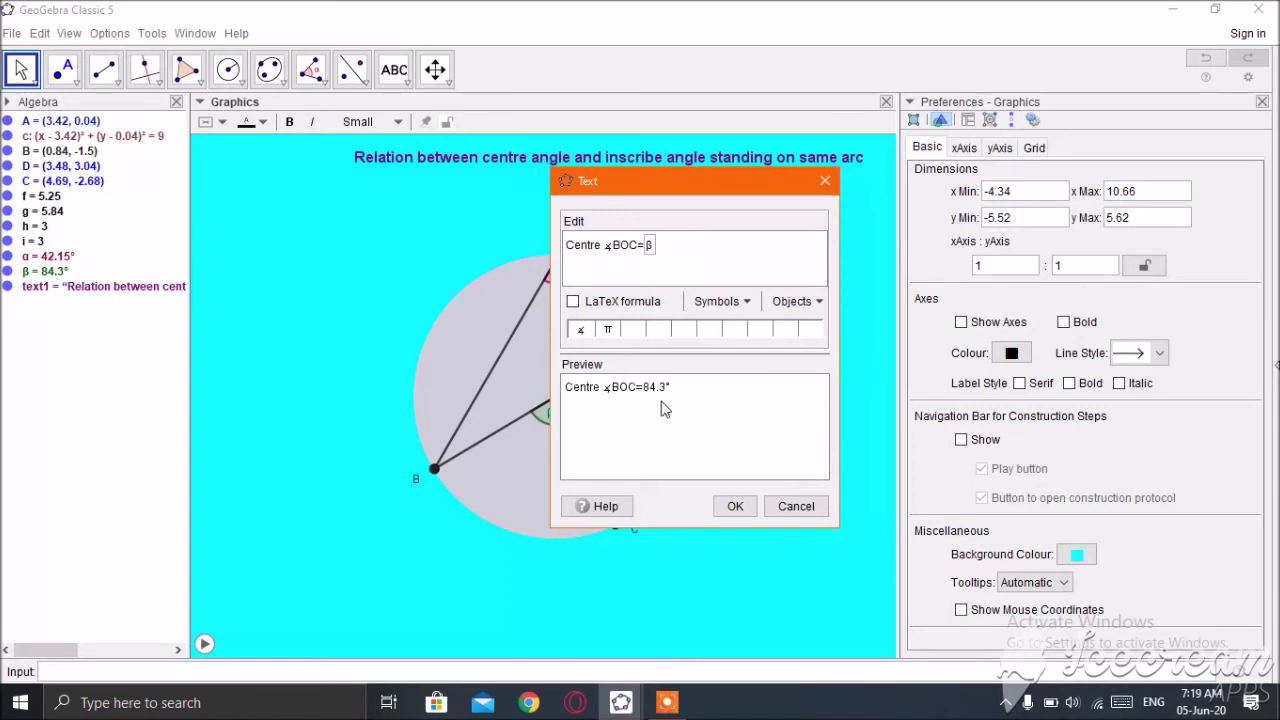
{"action": "left_click", "coordinate": [734, 506]}
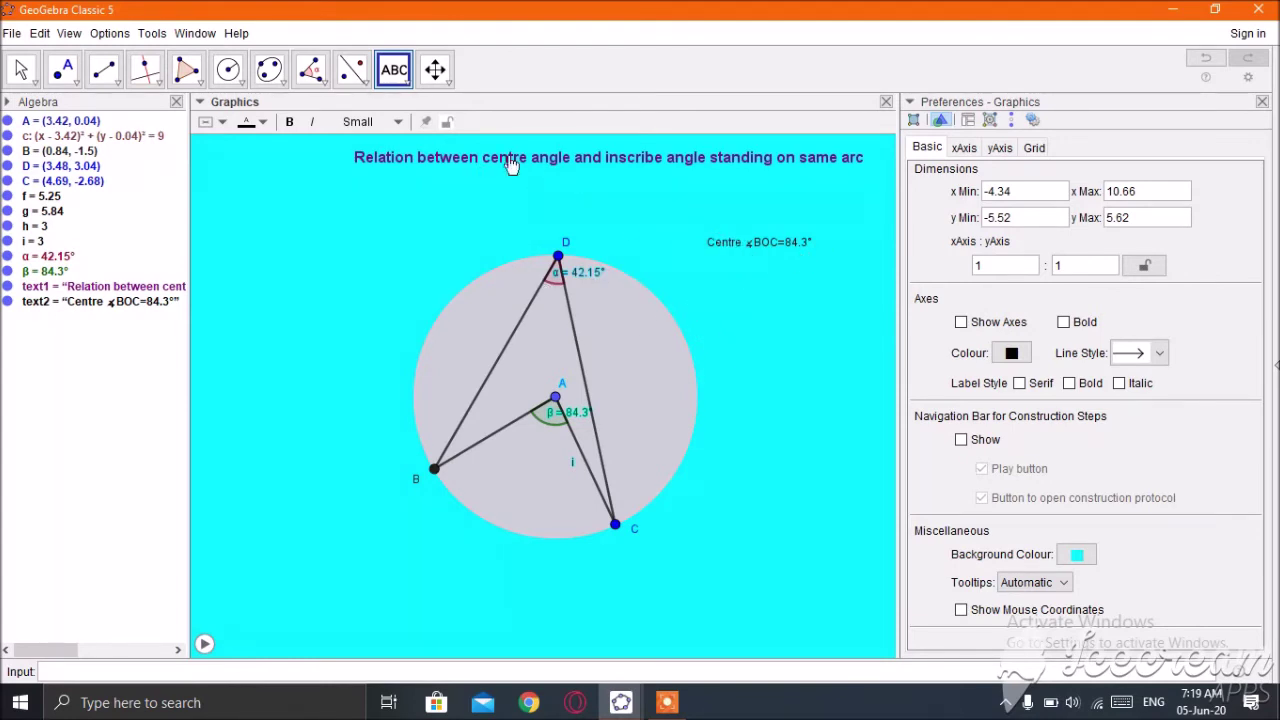
- Begin another text below the centre-angle label reading "Inscribe ∡BDC=", using the ∡ symbol
{"action": "left_click", "coordinate": [408, 86]}
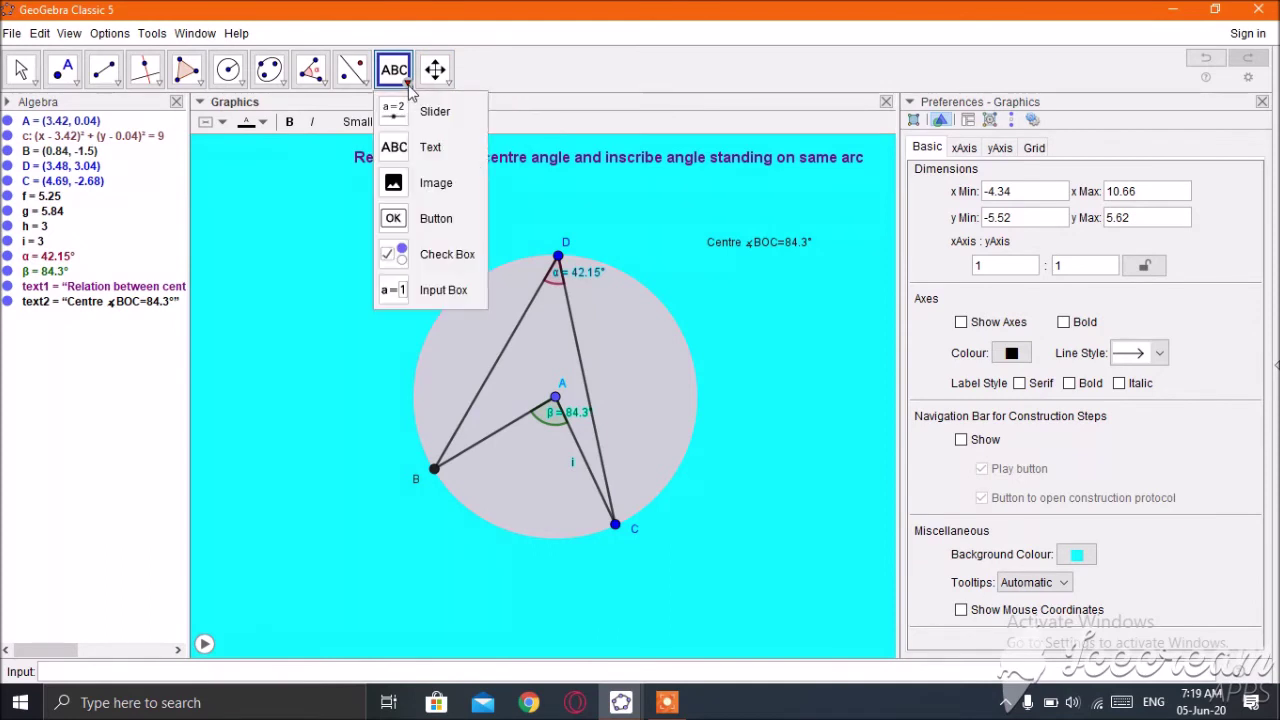
{"action": "left_click", "coordinate": [421, 150]}
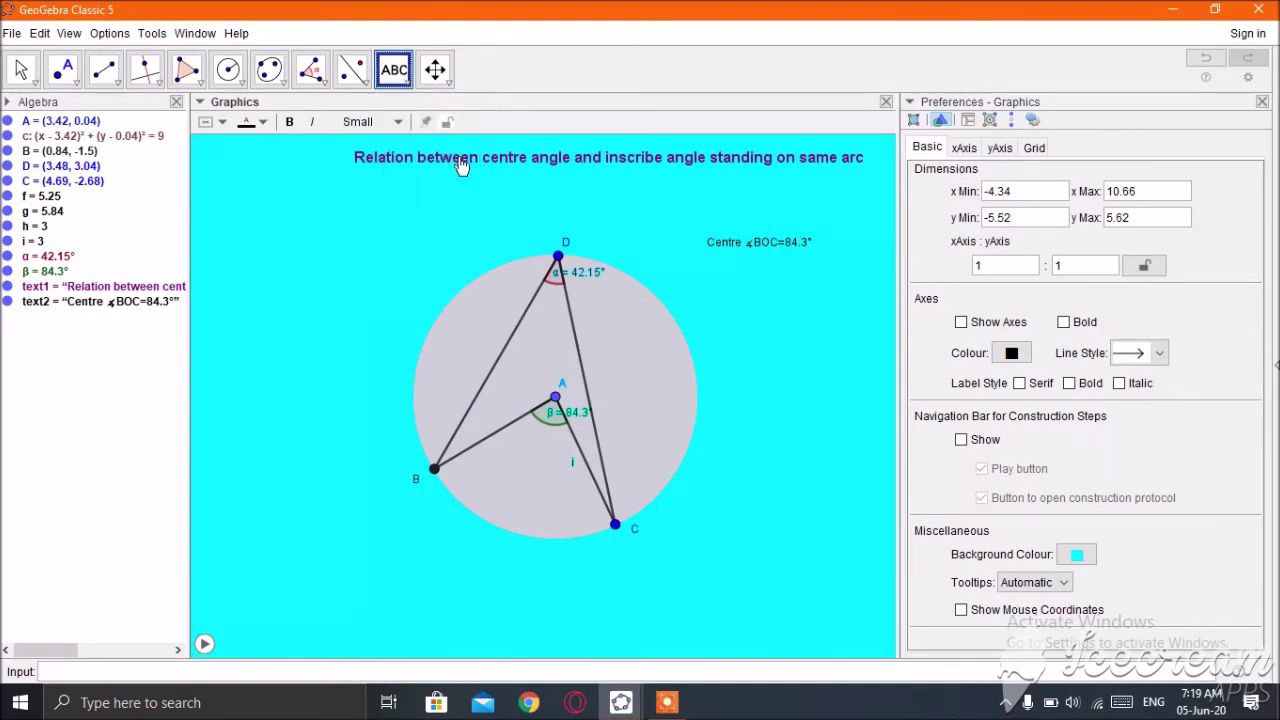
{"action": "left_click", "coordinate": [750, 315]}
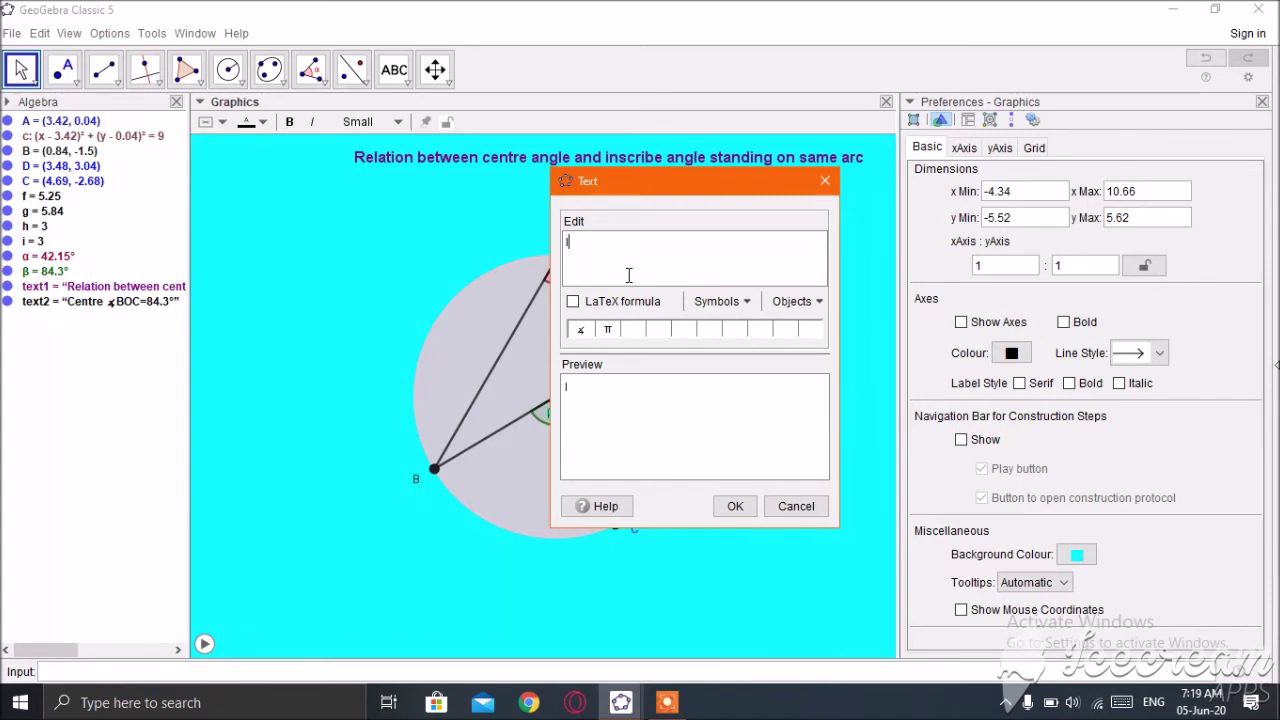
{"action": "type", "text": "ns"}
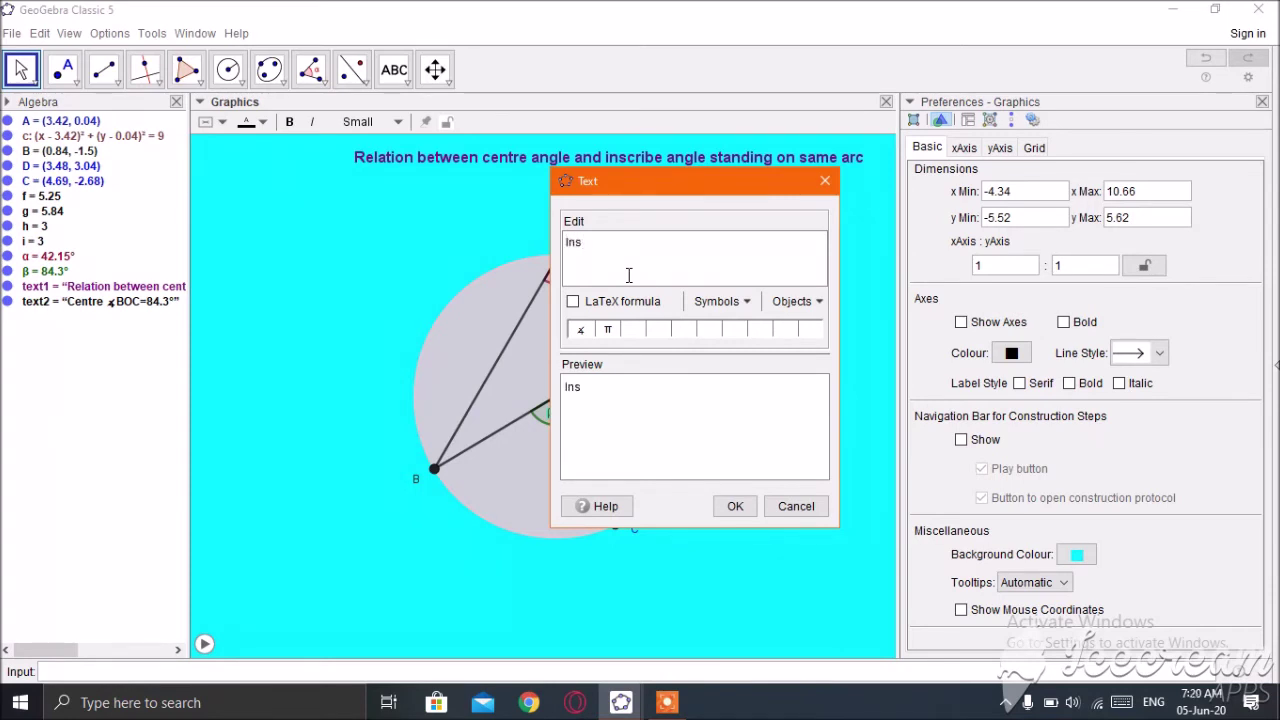
{"action": "type", "text": "cribe an"}
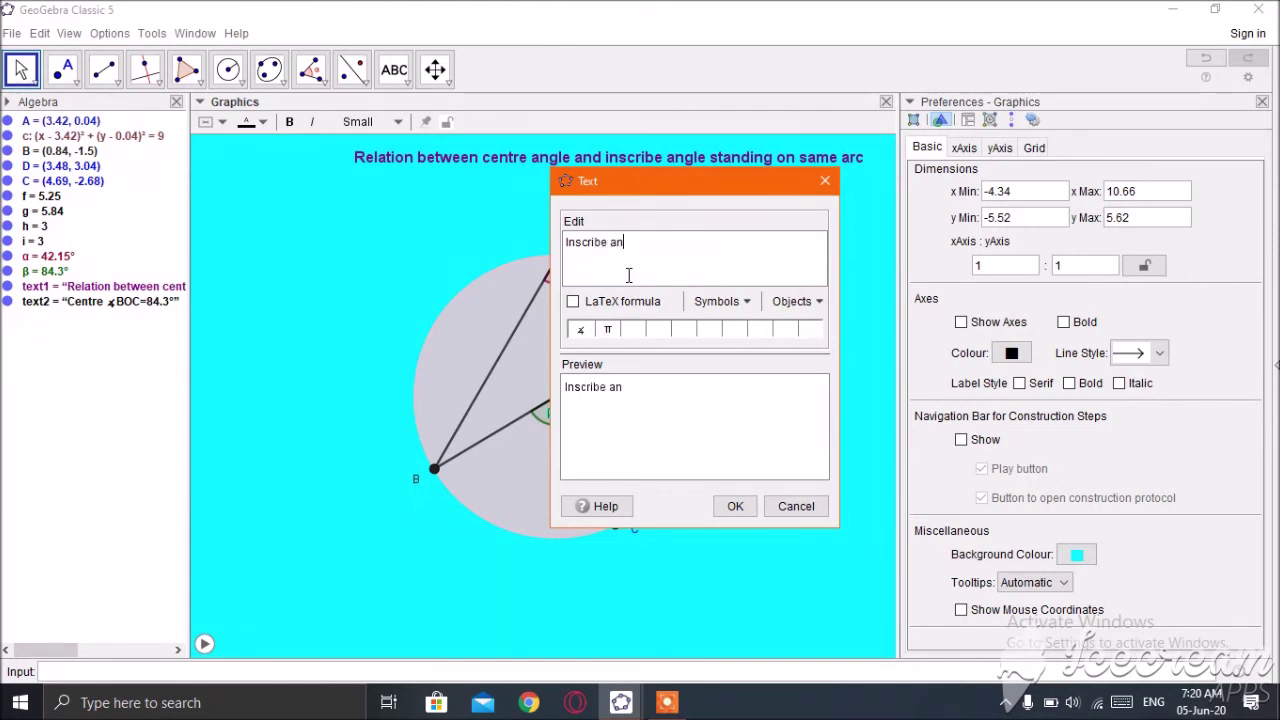
{"action": "type", "text": "e"}
{"action": "key", "text": "BackSpace"}
{"action": "left_click", "coordinate": [741, 300]}
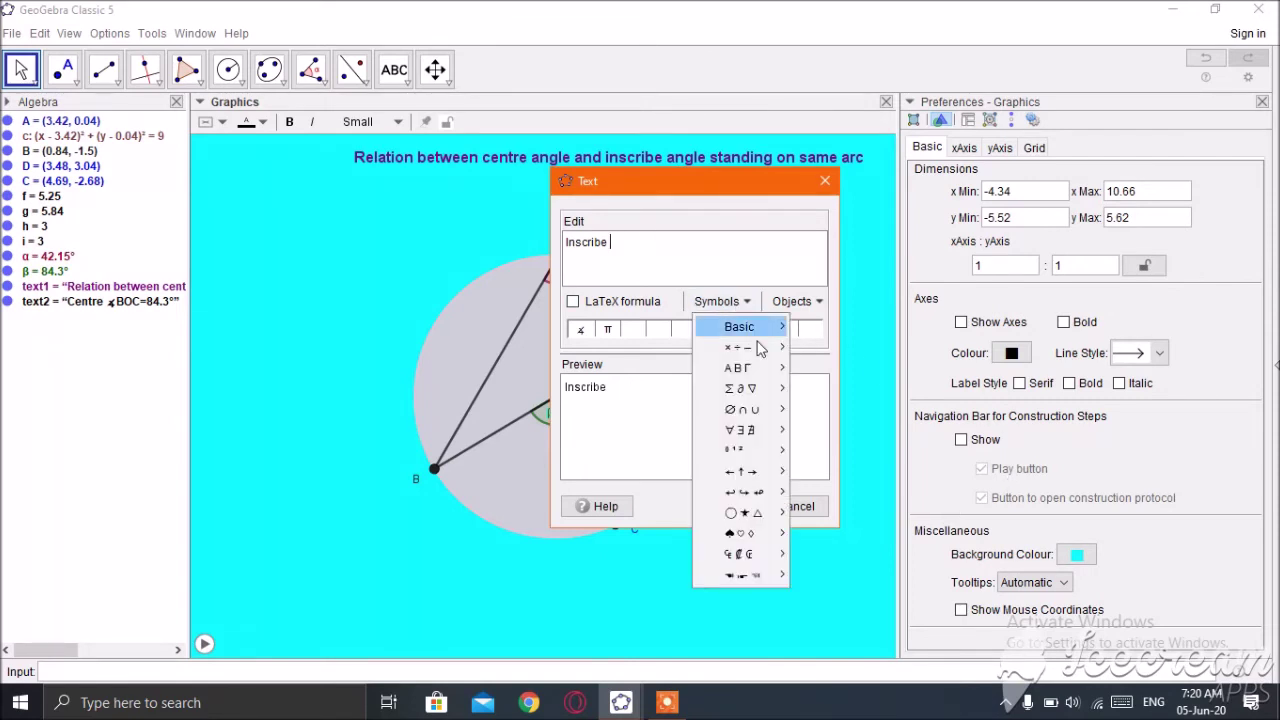
{"action": "mouse_move", "coordinate": [765, 347]}
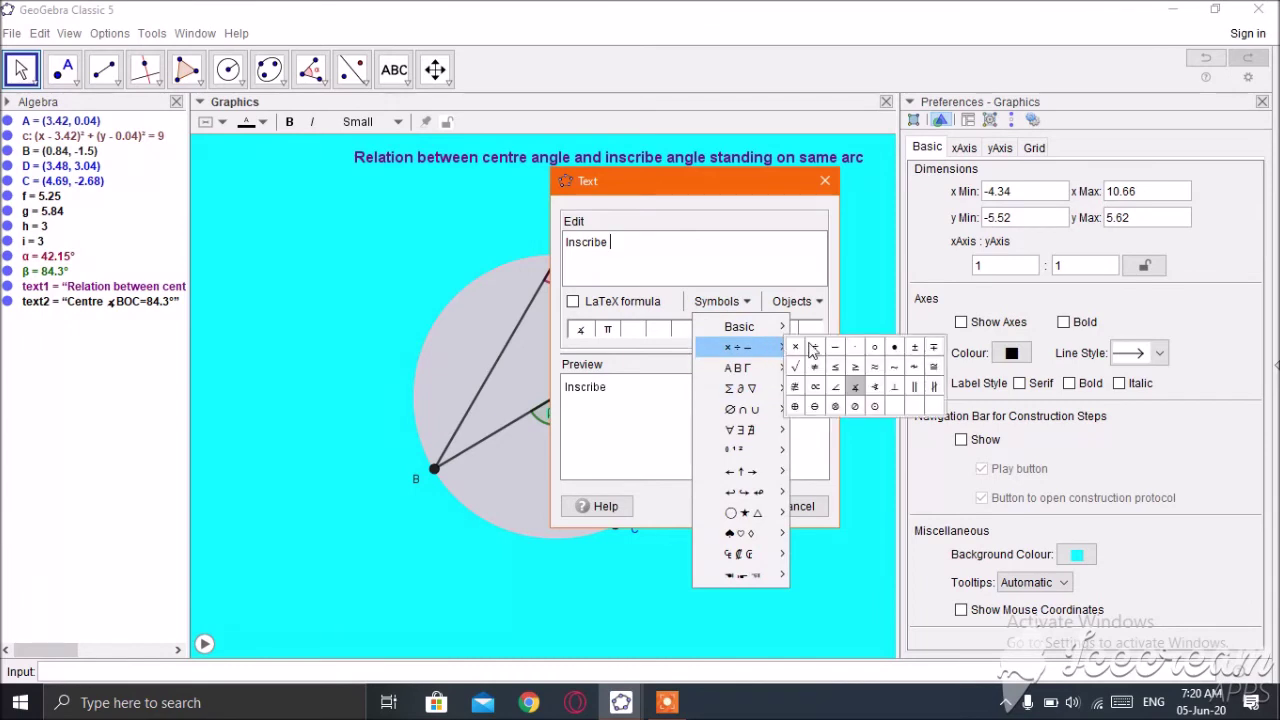
{"action": "left_click", "coordinate": [855, 387]}
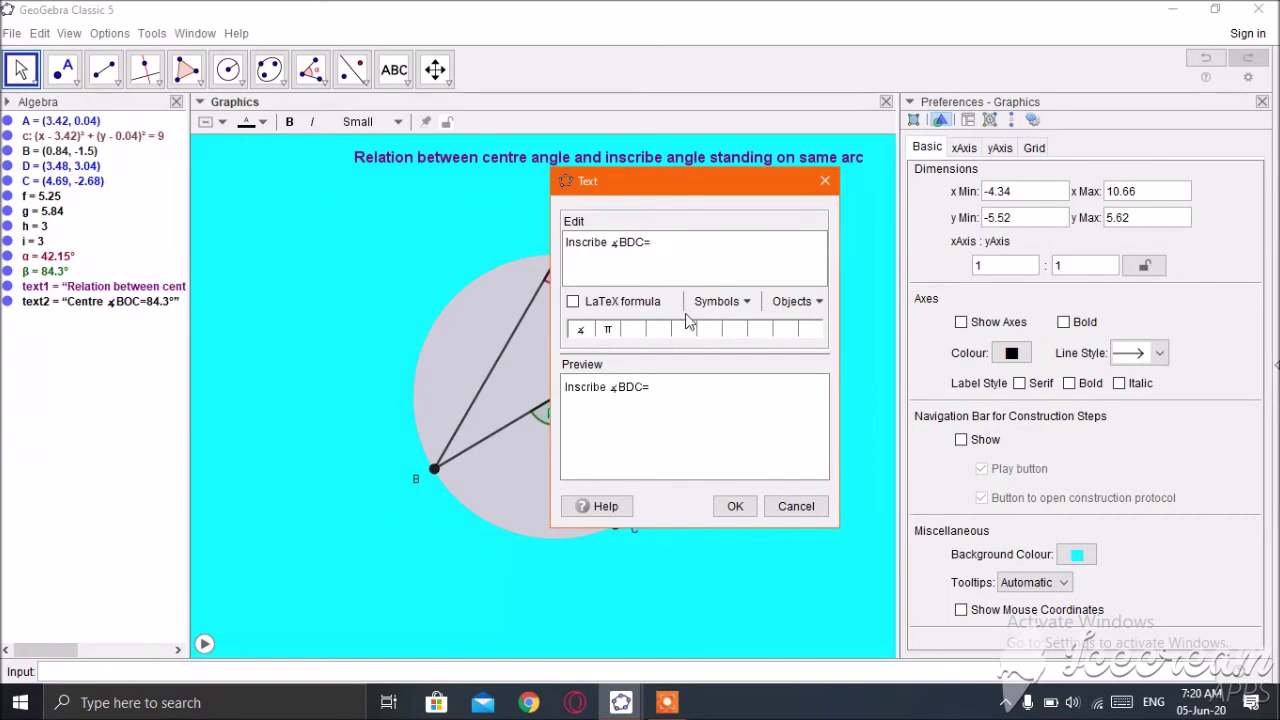
- Append the angle α as a linked object to the "Inscribe ∡BDC=" text and place it on the drawing
{"action": "left_click", "coordinate": [820, 302]}
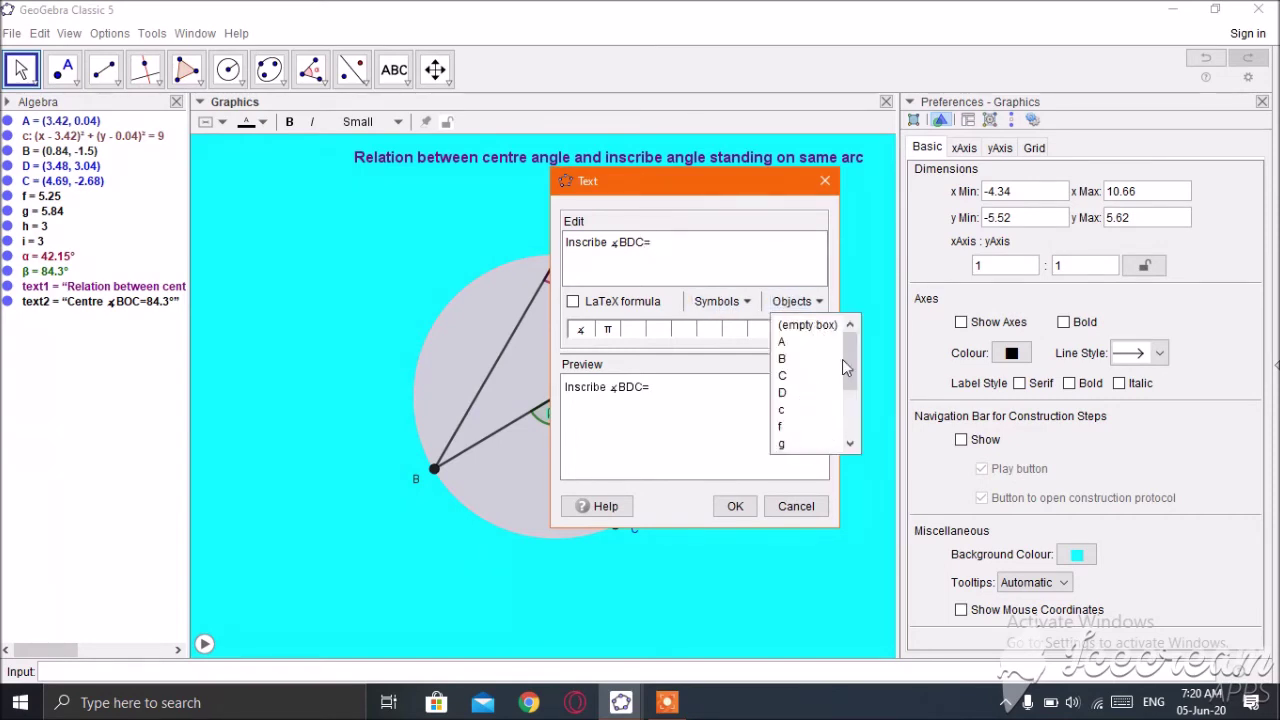
{"action": "left_click_drag", "start_coordinate": [847, 357], "coordinate": [855, 420]}
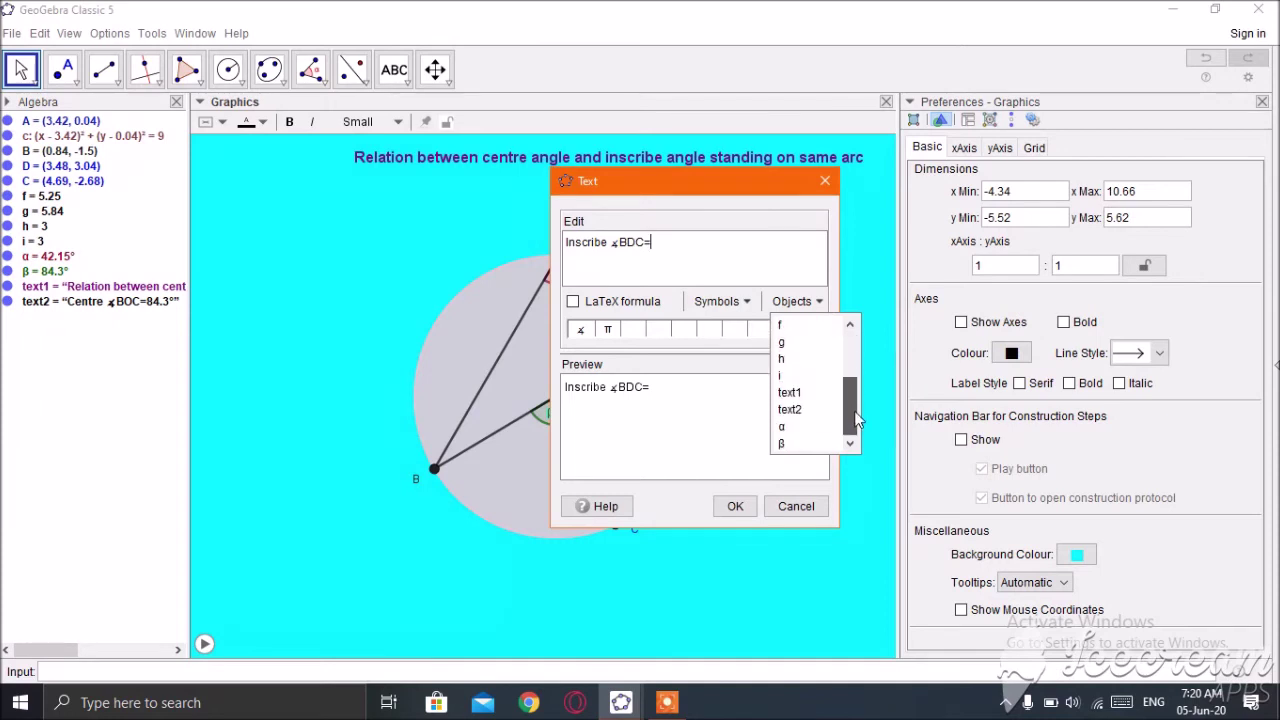
{"action": "left_click", "coordinate": [781, 426]}
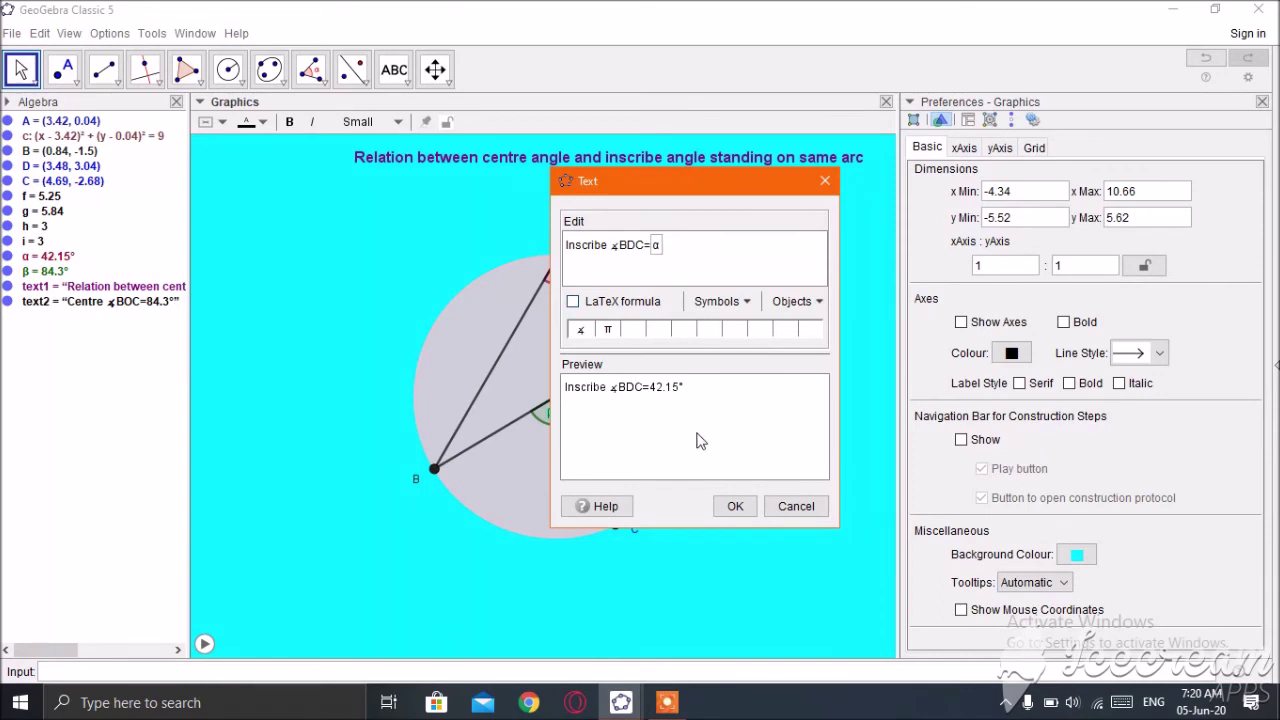
{"action": "left_click", "coordinate": [735, 507]}
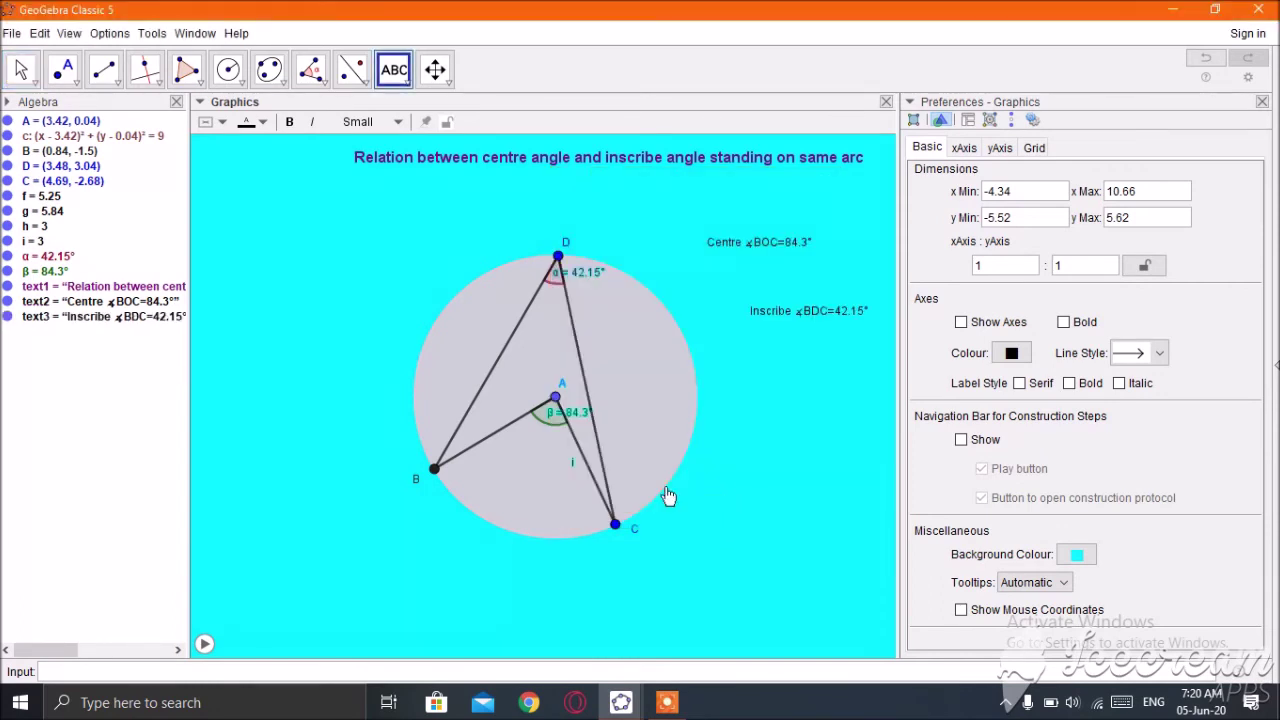
- Begin a third text below the inscribed-angle label with "2*", the linked object α and an equals sign
{"action": "left_click", "coordinate": [404, 83]}
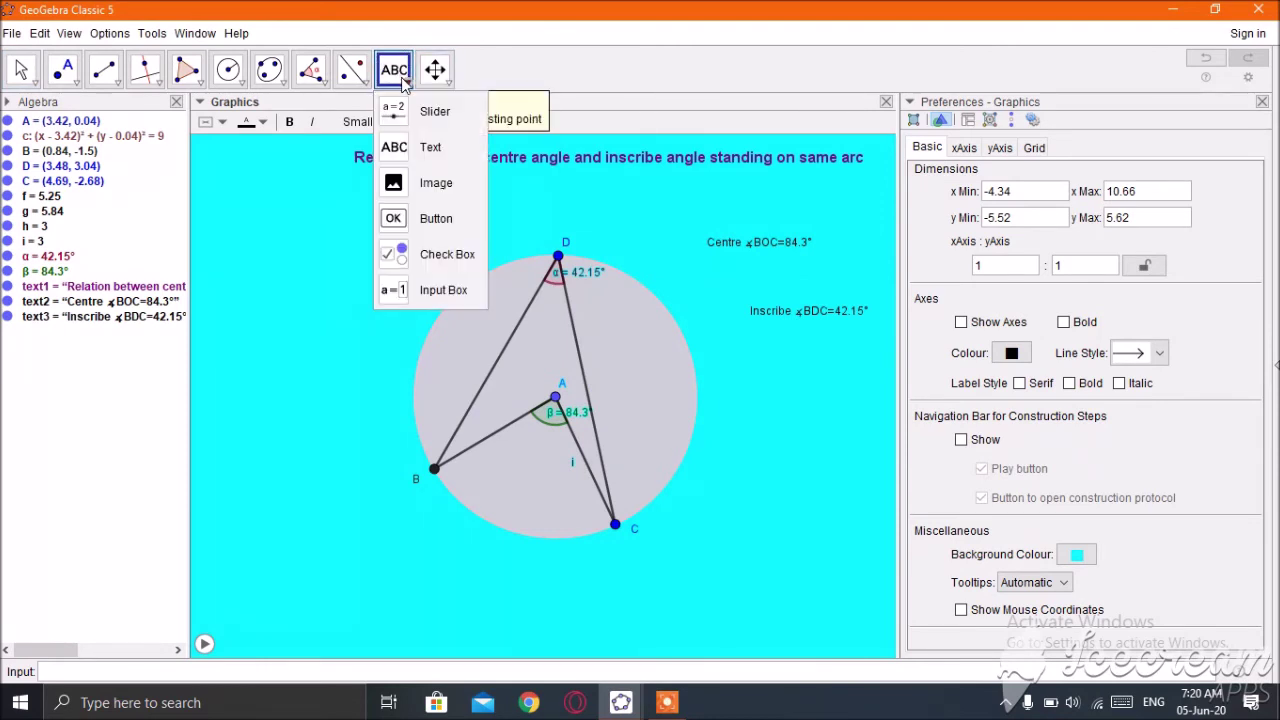
{"action": "left_click", "coordinate": [403, 146]}
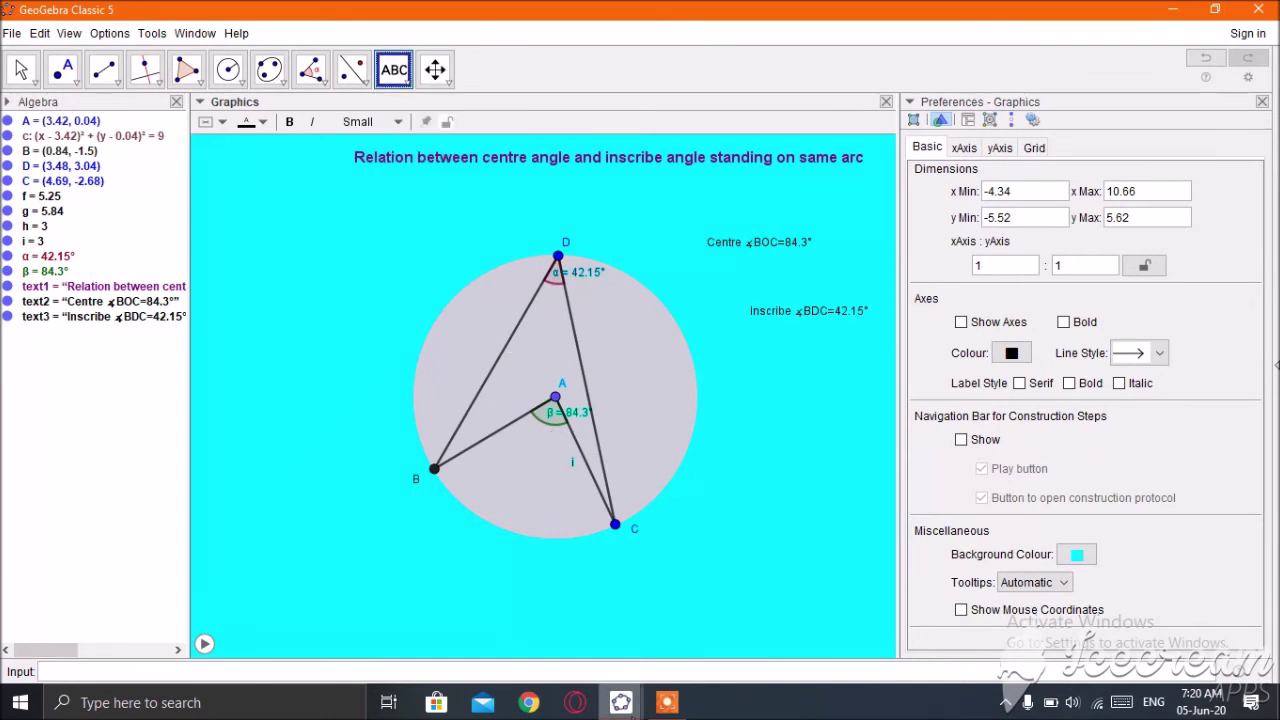
{"action": "left_click", "coordinate": [664, 704]}
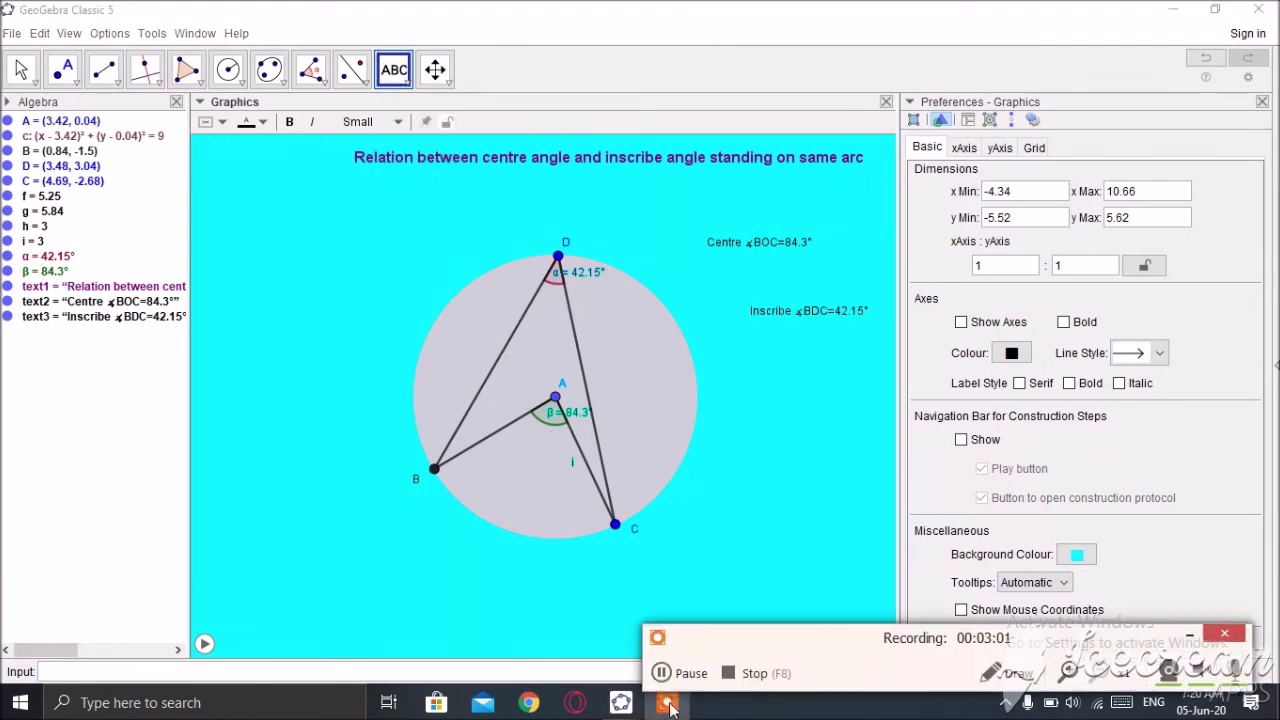
{"action": "left_click", "coordinate": [660, 436]}
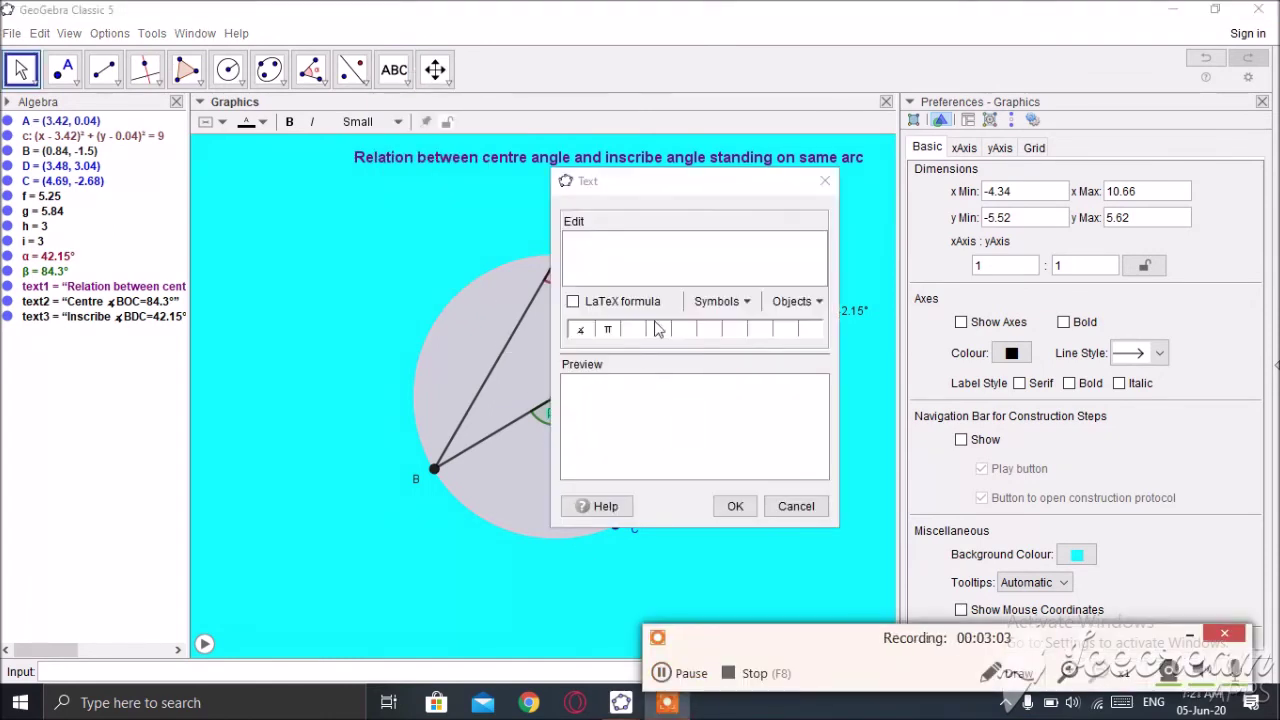
{"action": "left_click", "coordinate": [581, 254]}
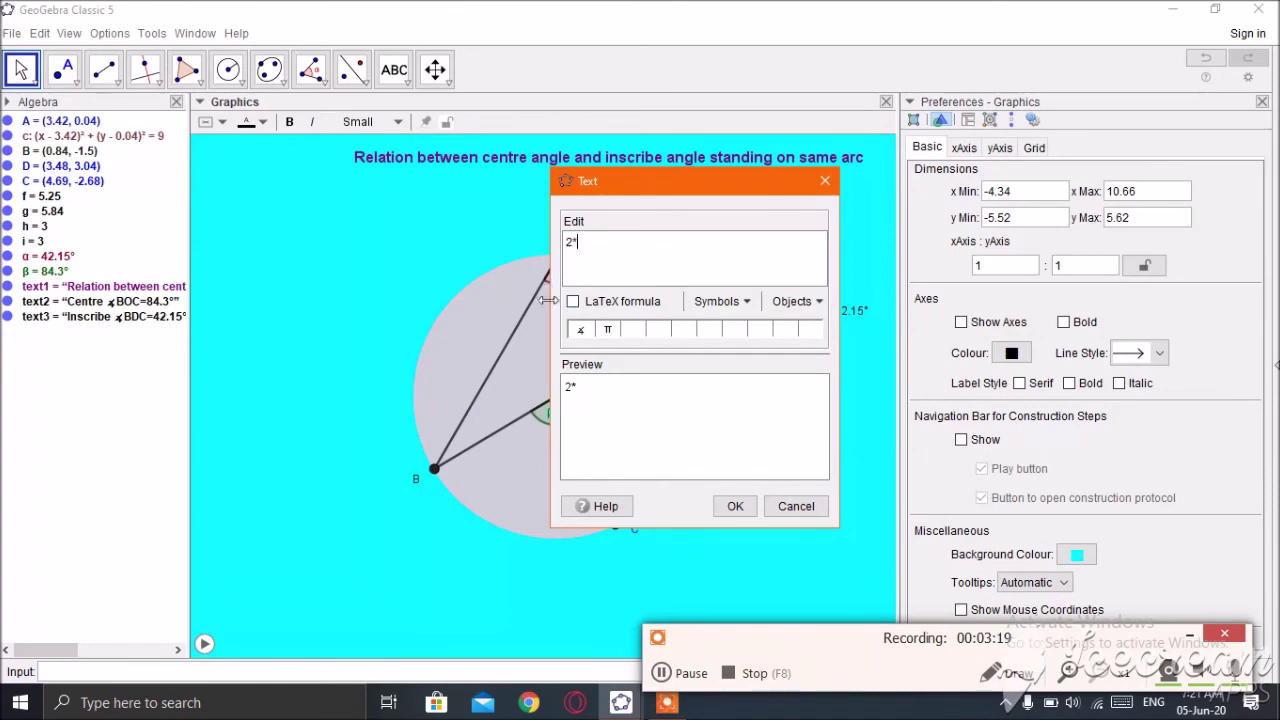
{"action": "left_click", "coordinate": [820, 301]}
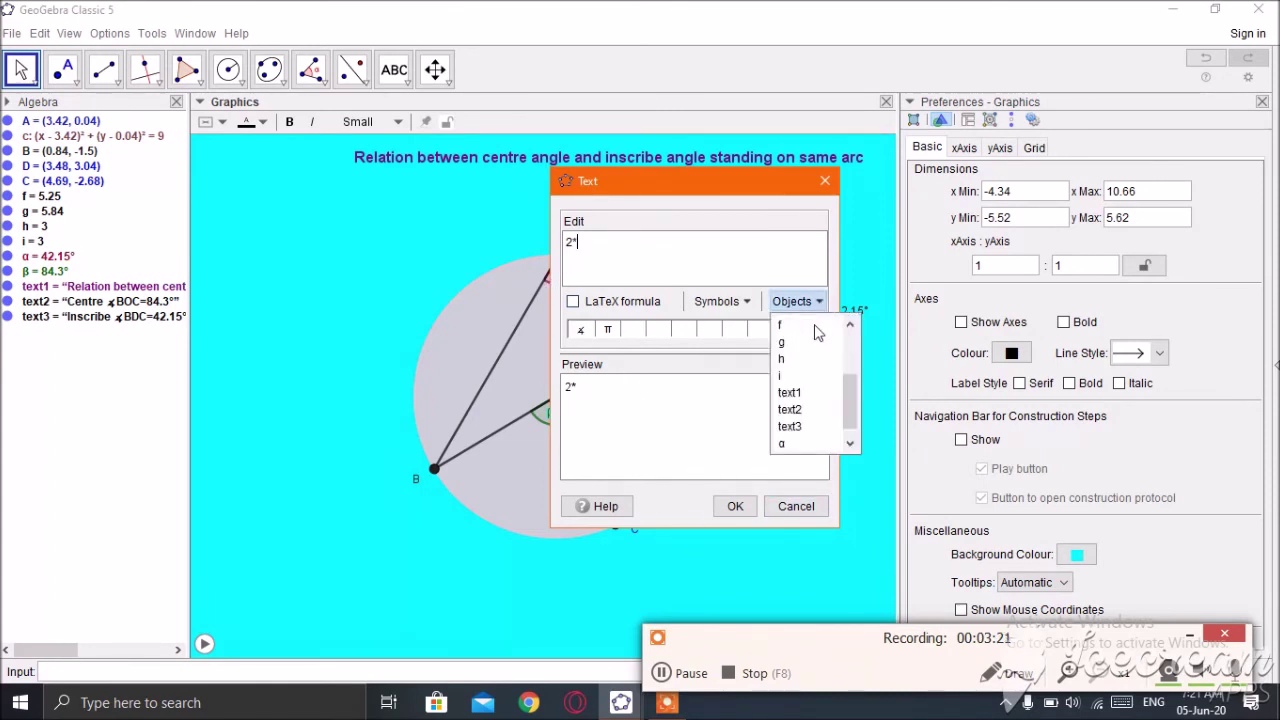
{"action": "left_click", "coordinate": [784, 443]}
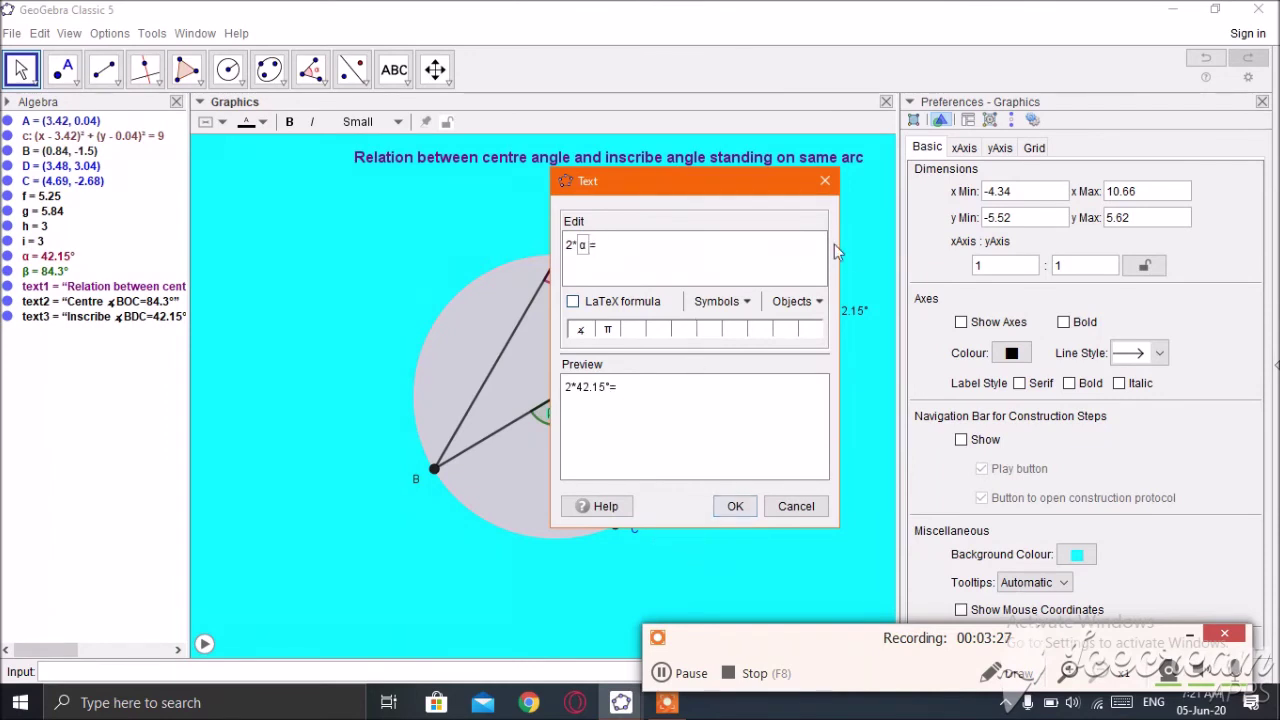
- Complete the "2*α=" text with the linked object β and place it on the drawing
{"action": "left_click", "coordinate": [810, 301]}
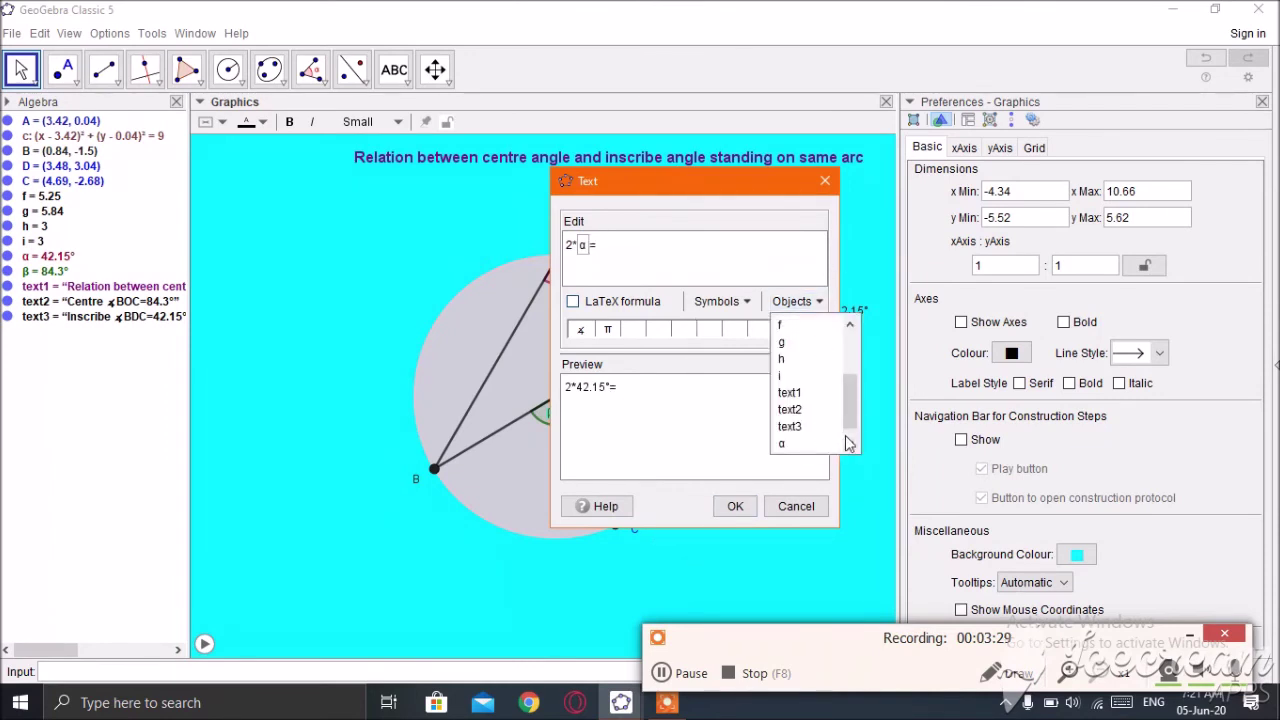
{"action": "scroll", "coordinate": [855, 422], "scroll_direction": "down", "scroll_amount": 1}
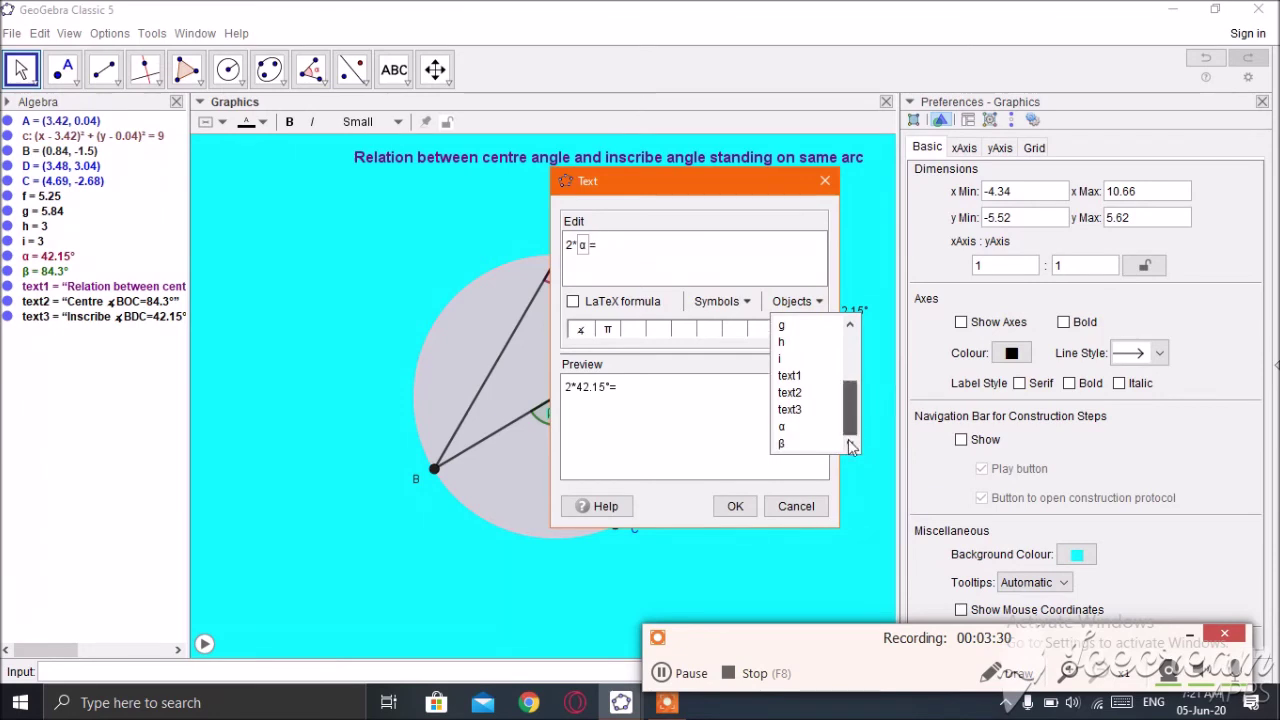
{"action": "left_click", "coordinate": [790, 443]}
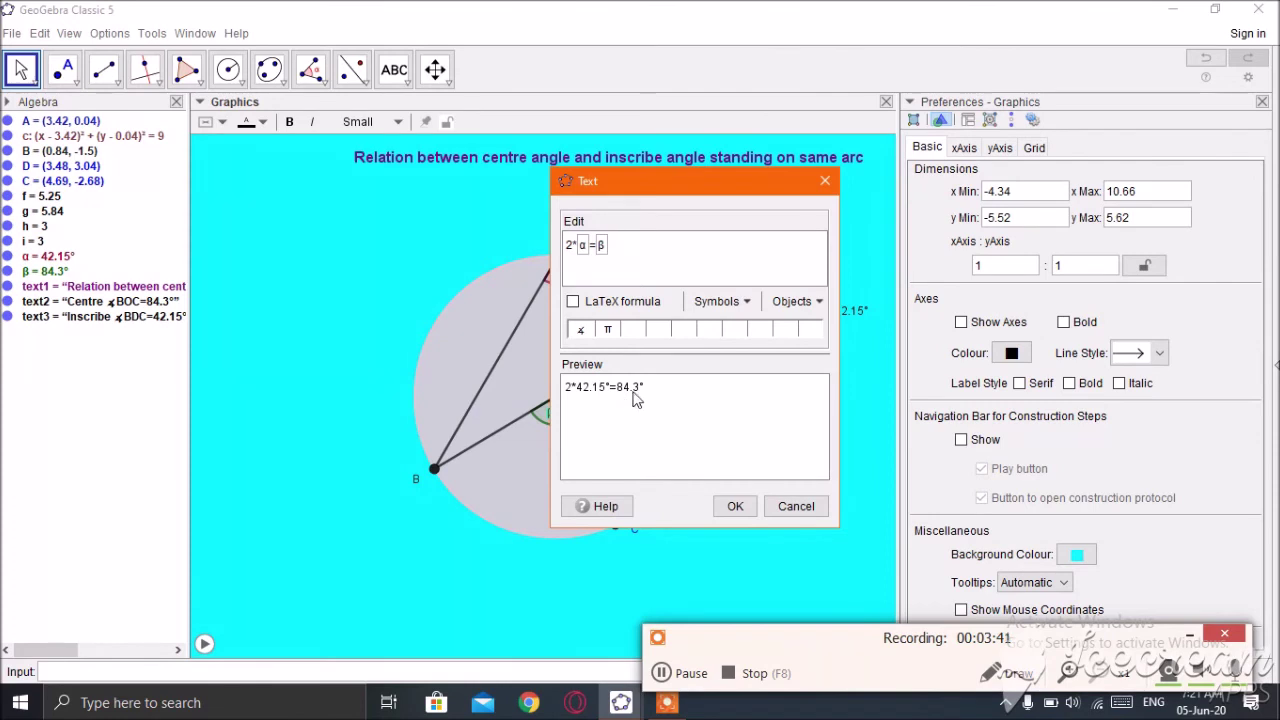
{"action": "left_click", "coordinate": [733, 508]}
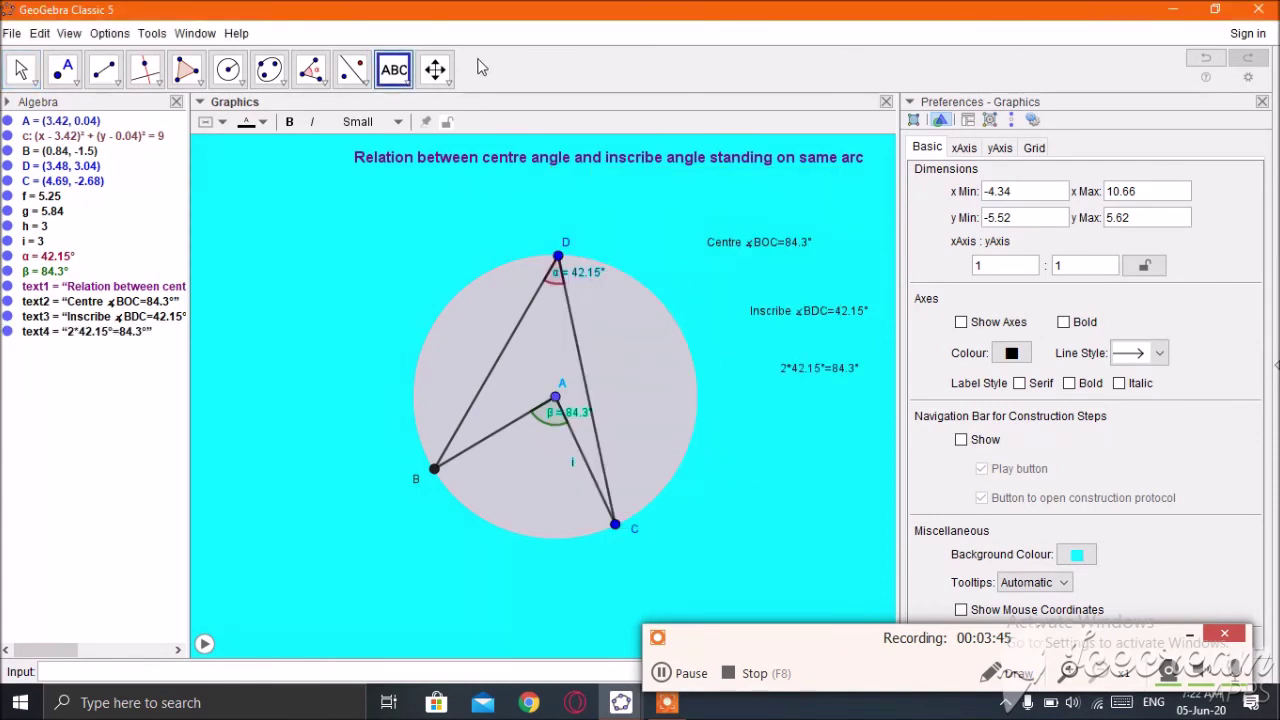
- Add a text below the 2*α=β label: "Conclusion" above "The centre angle of a circle is two times of its inscribe angle formed on same arc"
{"action": "left_click", "coordinate": [394, 72]}
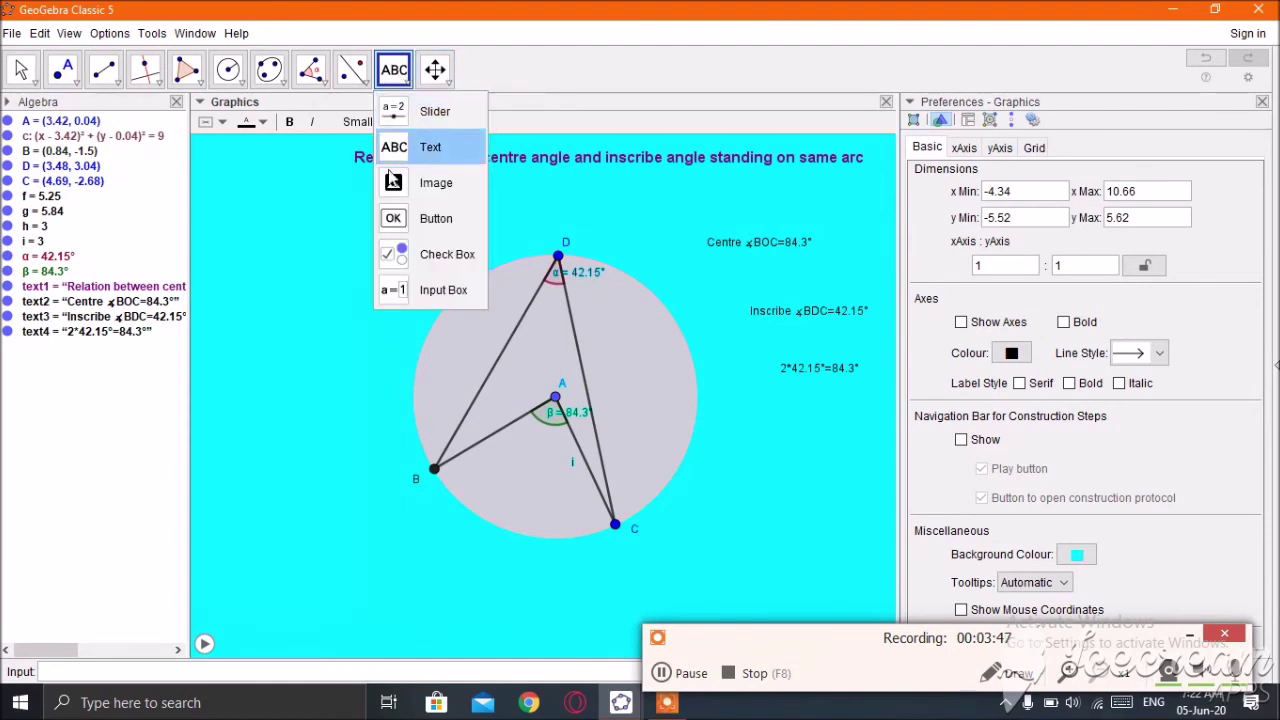
{"action": "left_click", "coordinate": [420, 148]}
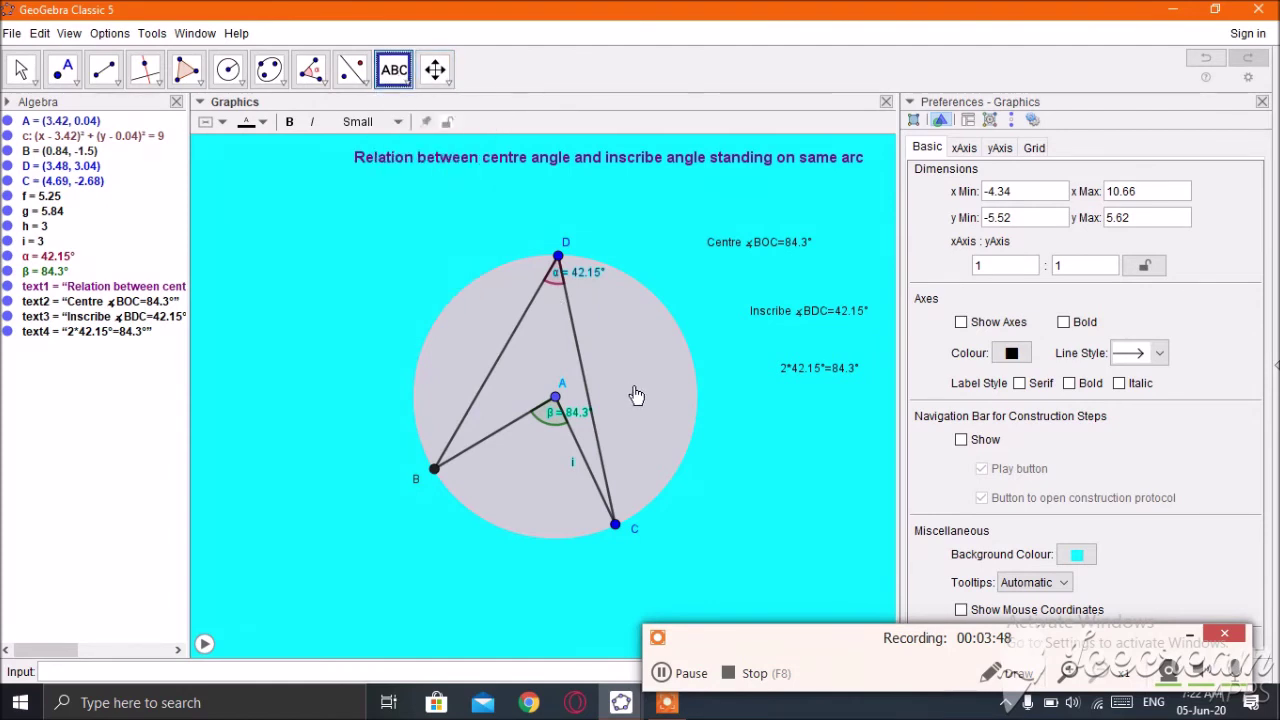
{"action": "left_click", "coordinate": [713, 427]}
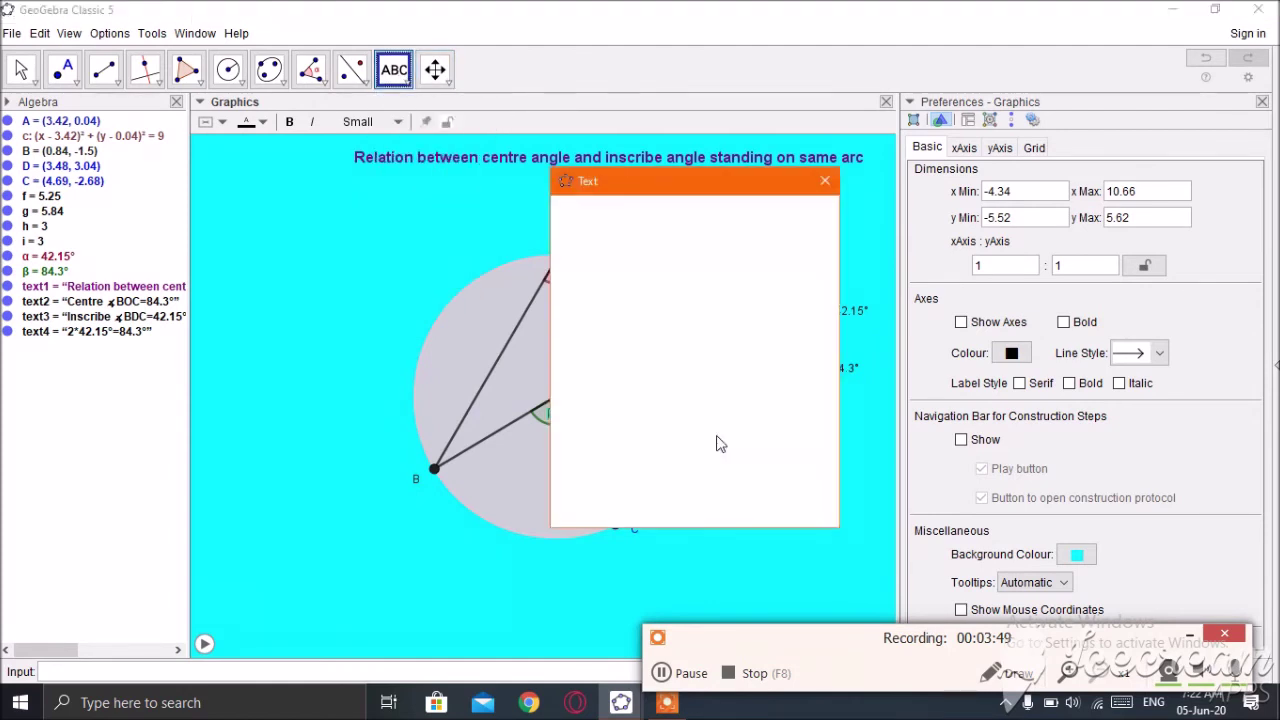
{"action": "left_click", "coordinate": [670, 673]}
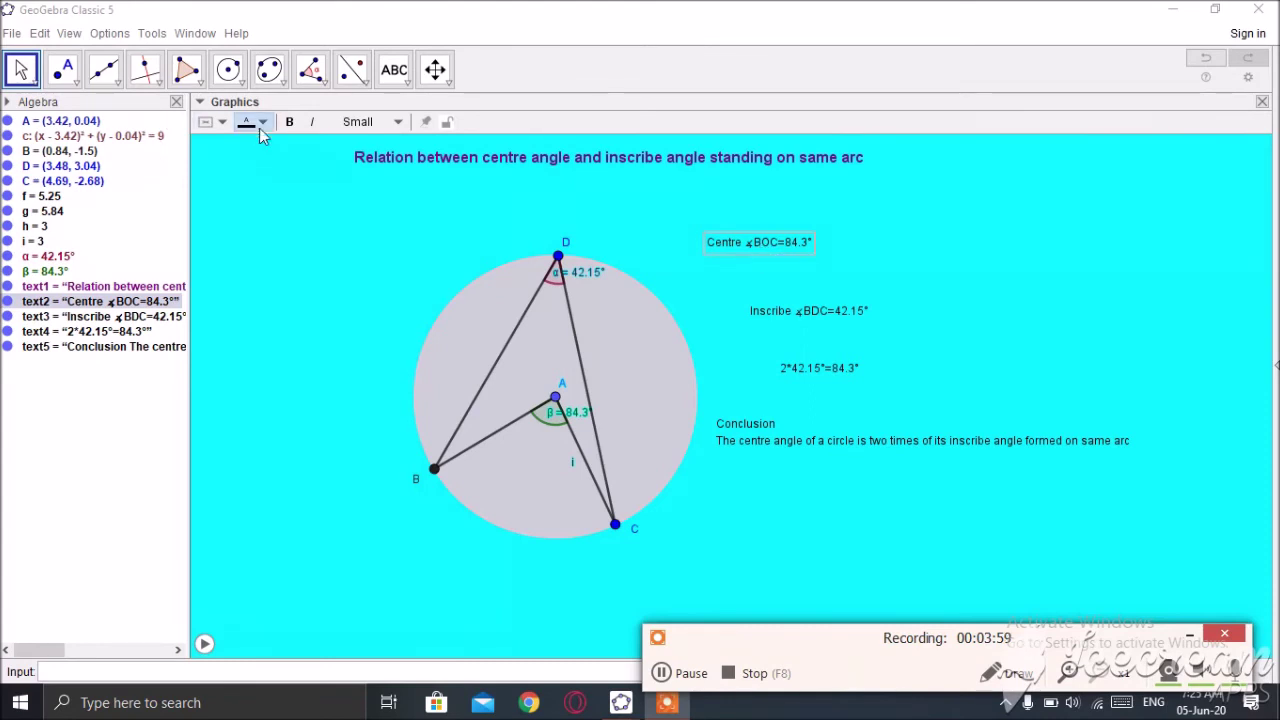
- Format the "Centre ∡BOC" text with a yellow-green background, bold lettering and Medium size
{"action": "left_click", "coordinate": [224, 122]}
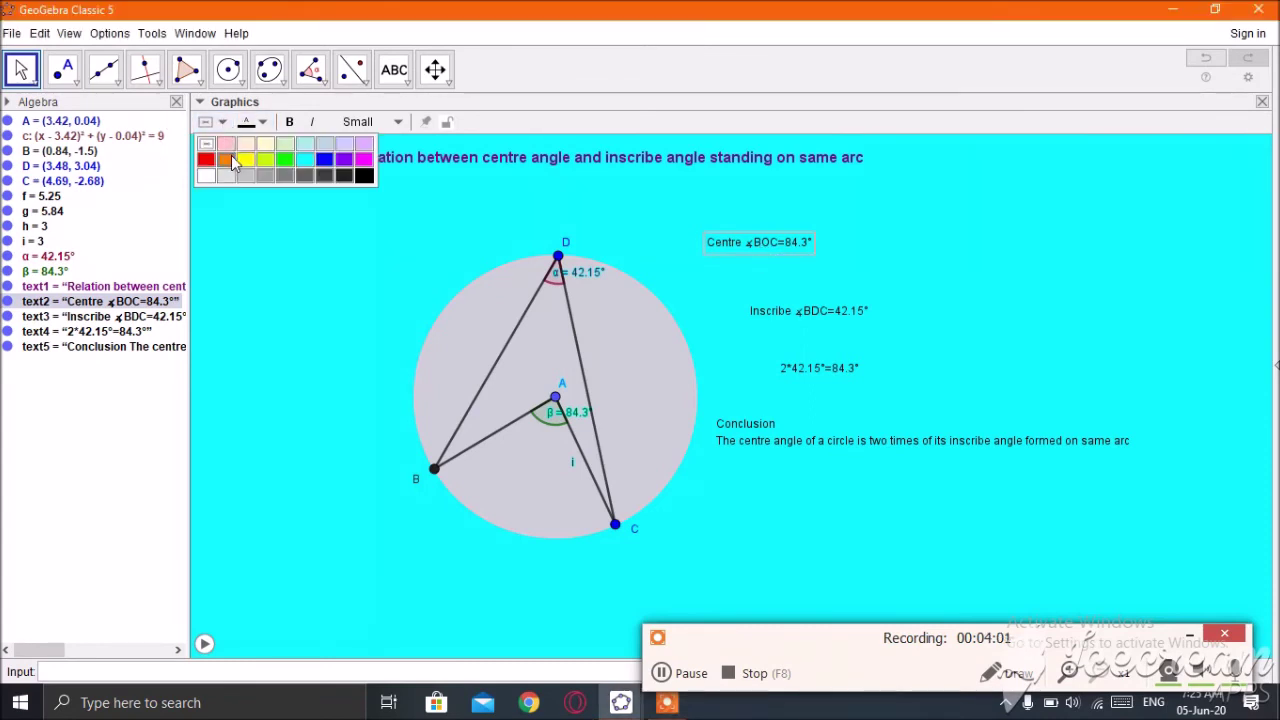
{"action": "left_click", "coordinate": [206, 160]}
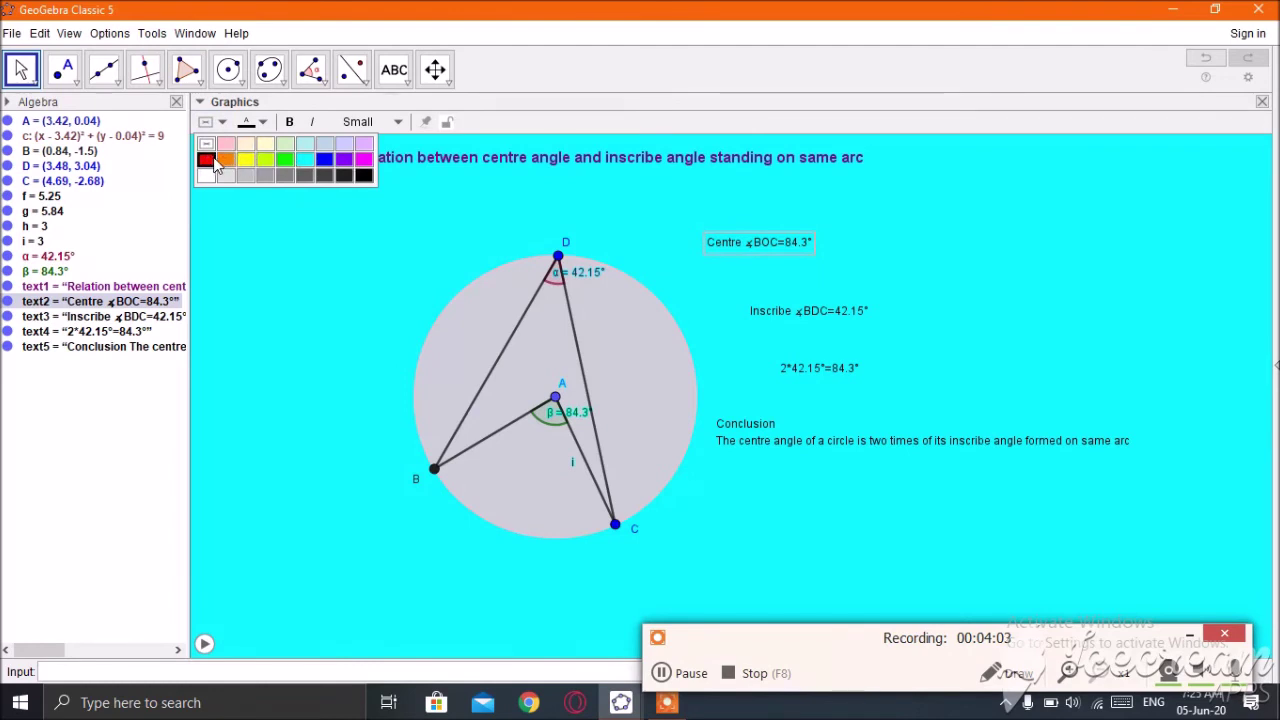
{"action": "left_click", "coordinate": [265, 159]}
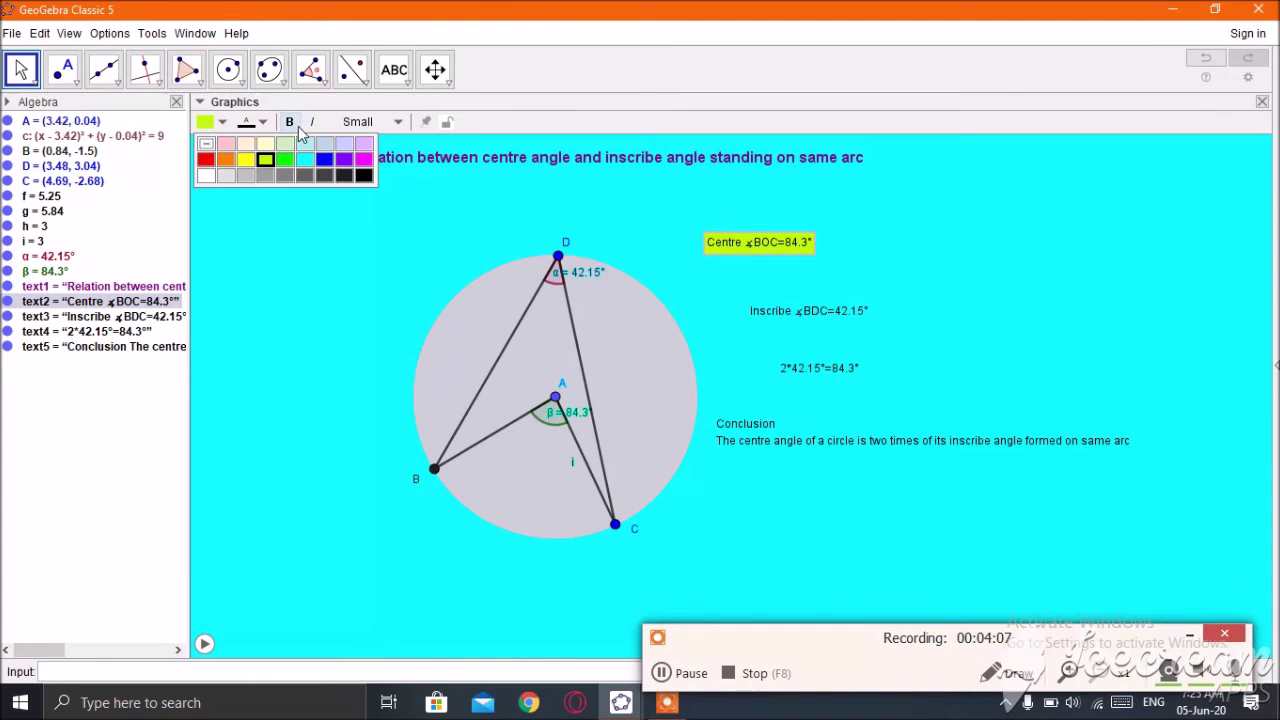
{"action": "left_click", "coordinate": [289, 121]}
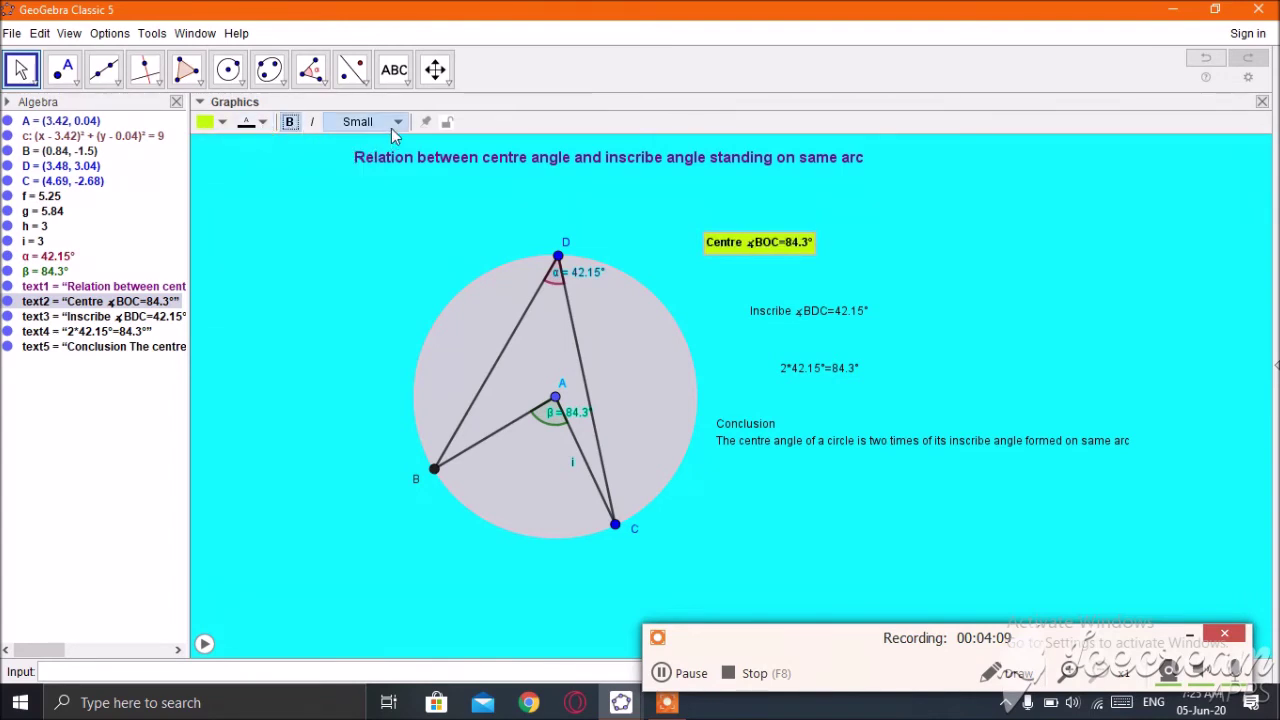
{"action": "left_click", "coordinate": [398, 122]}
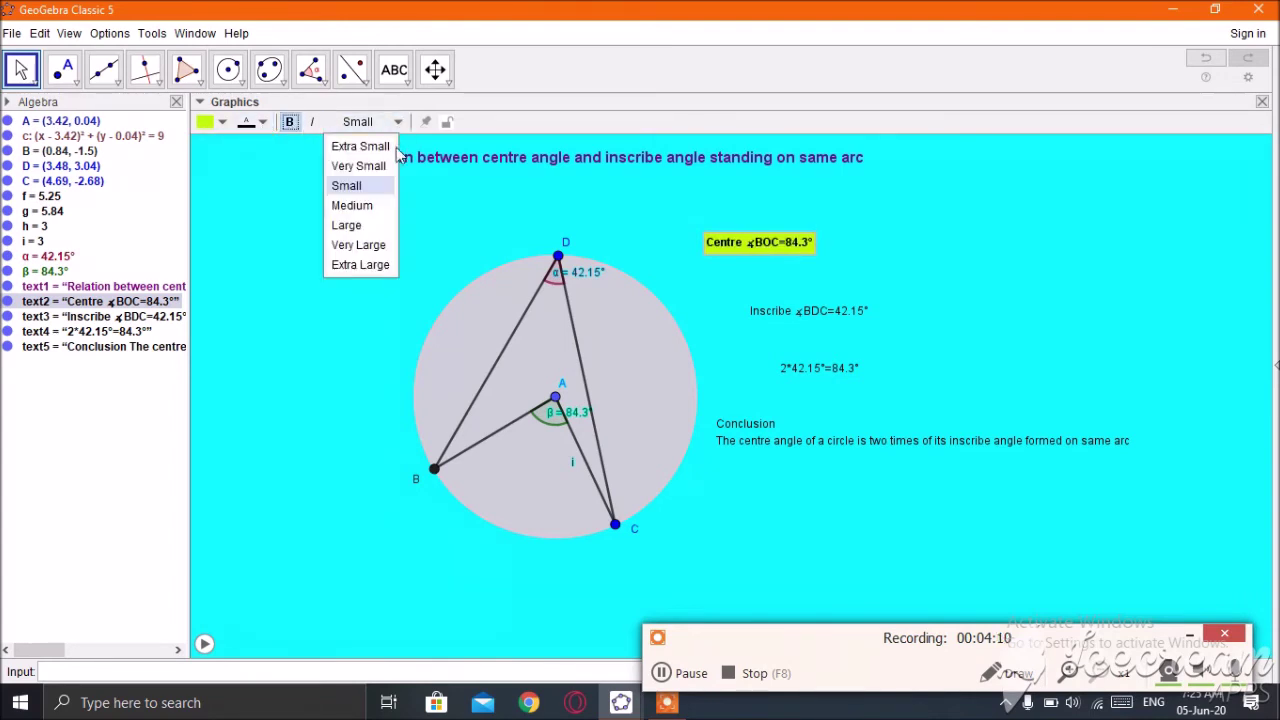
{"action": "left_click", "coordinate": [352, 205]}
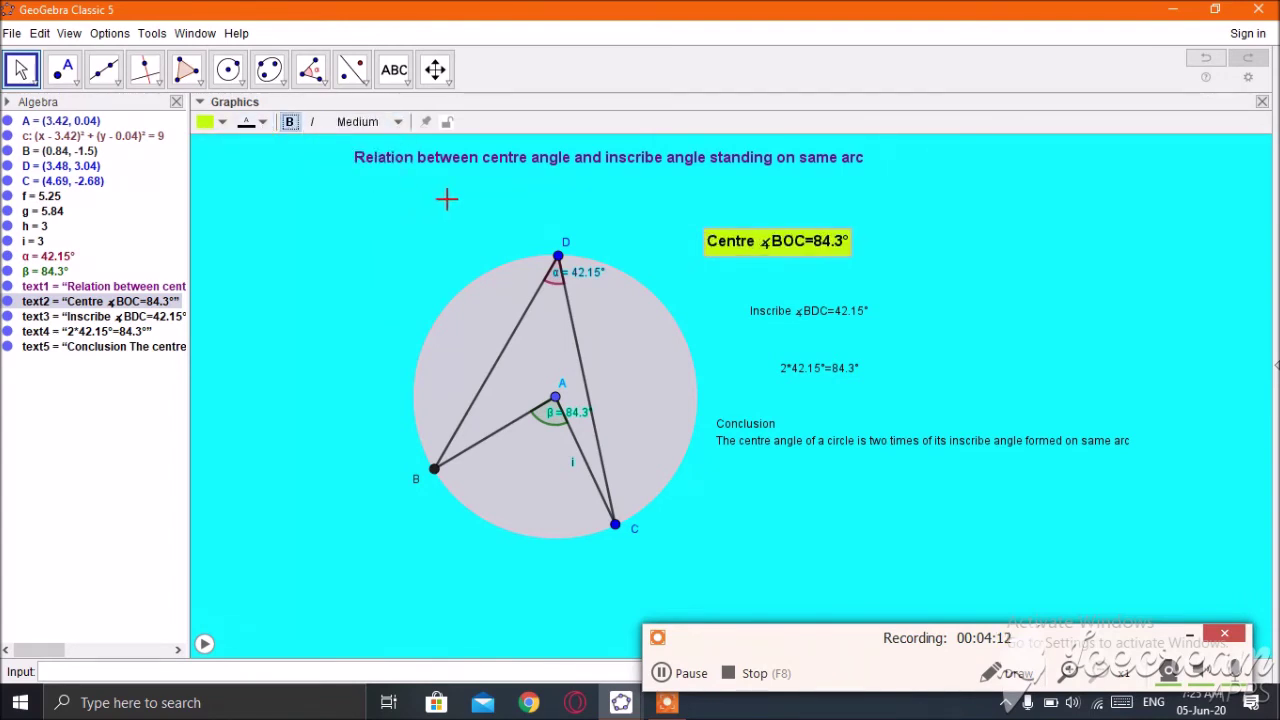
- Format the "Inscribe ∡BDC" text as bold and italic, with a light pink background and Medium size
{"action": "left_click", "coordinate": [805, 316]}
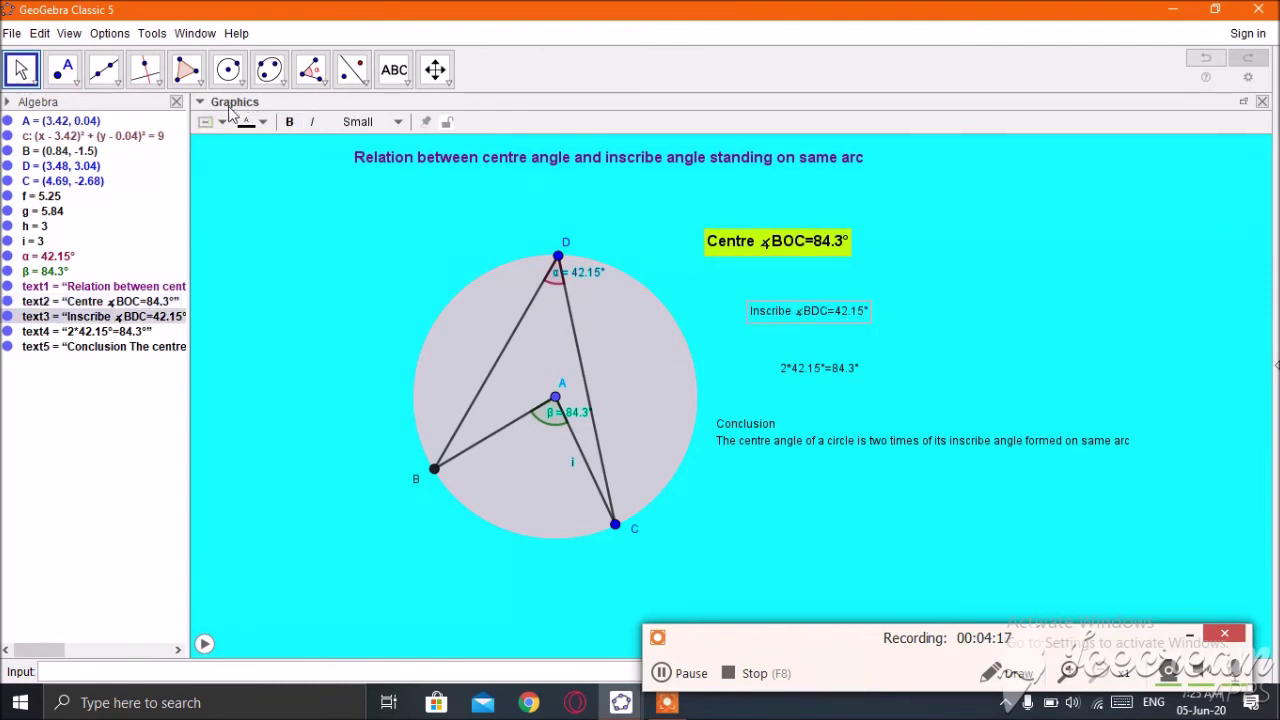
{"action": "left_click", "coordinate": [290, 121]}
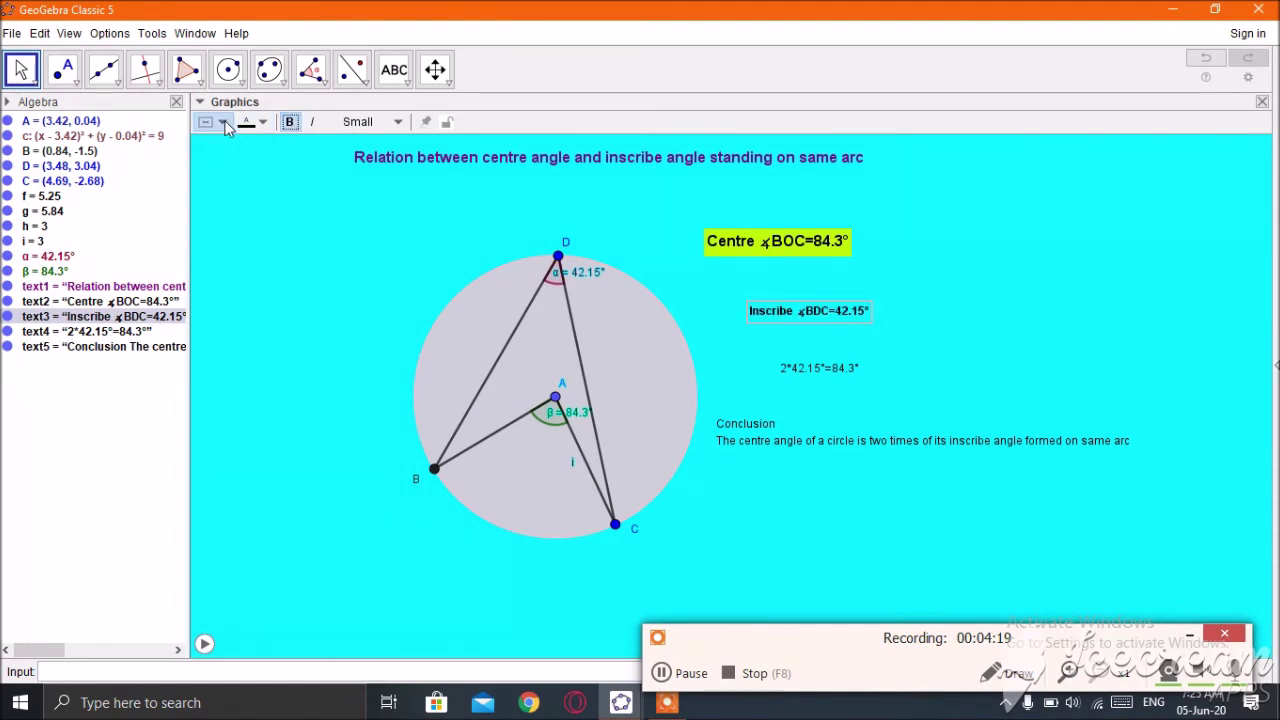
{"action": "left_click", "coordinate": [222, 122]}
{"action": "left_click", "coordinate": [226, 144]}
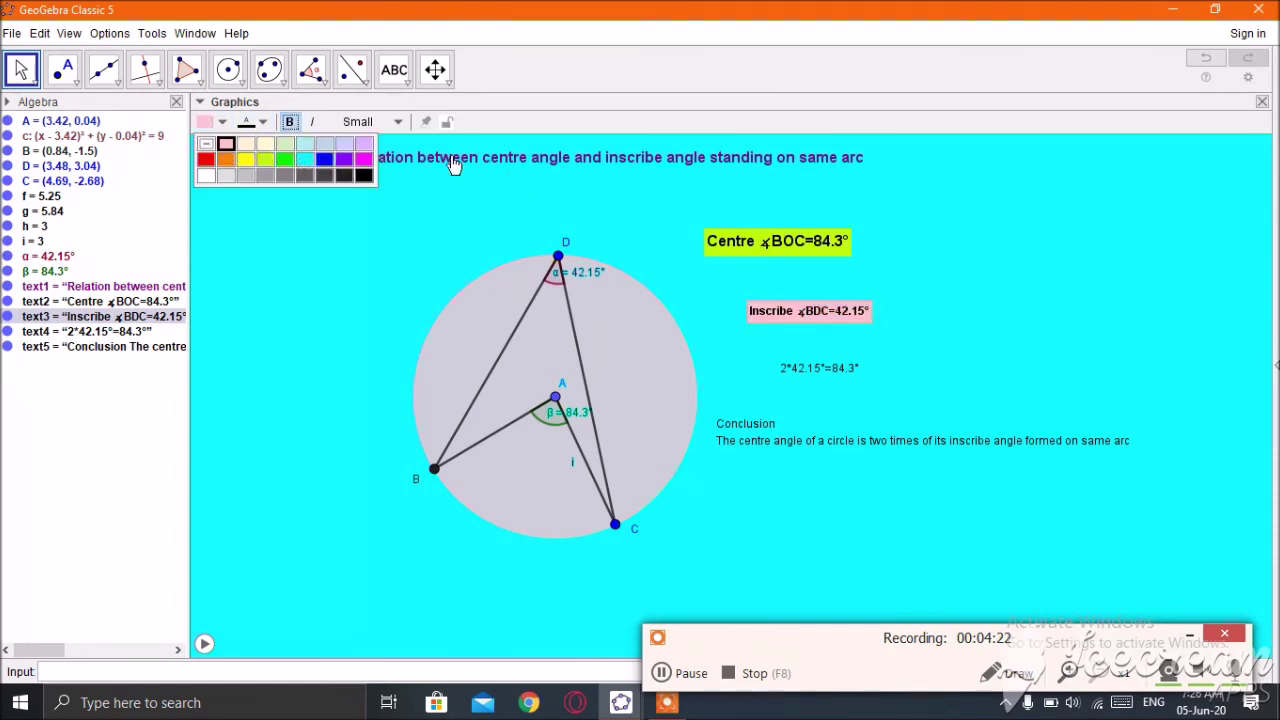
{"action": "left_click", "coordinate": [398, 122]}
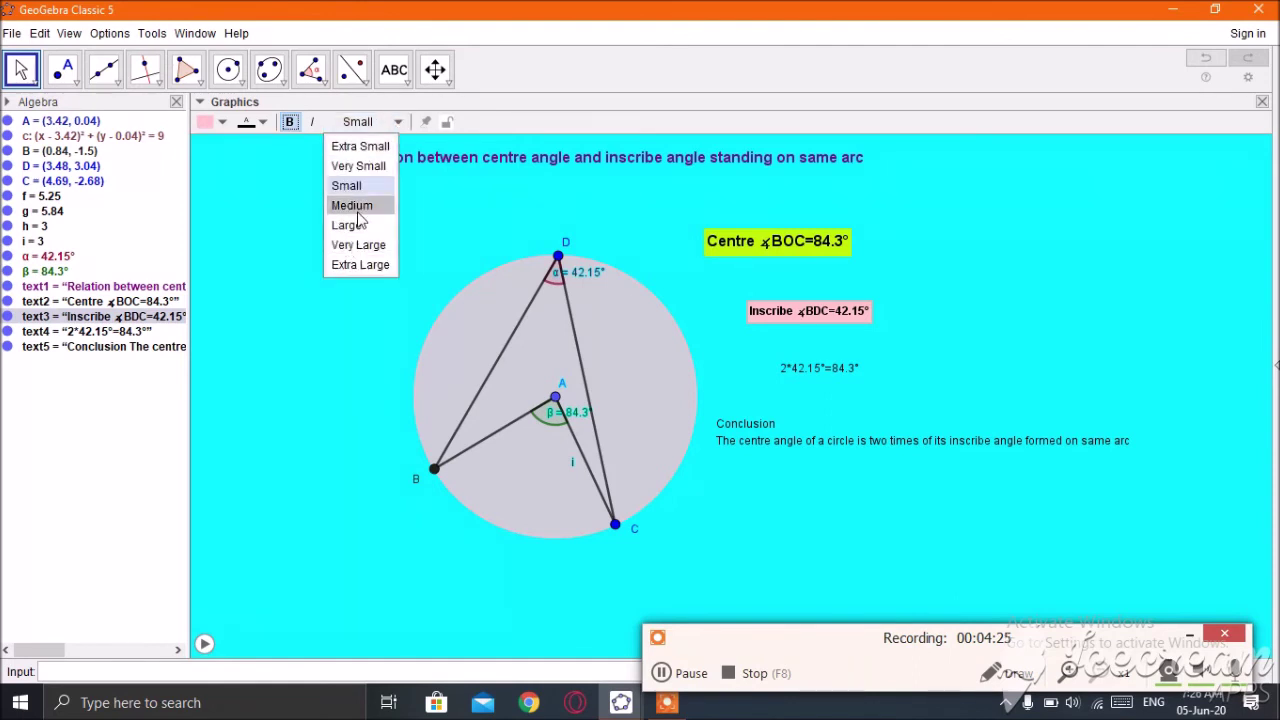
{"action": "left_click", "coordinate": [352, 206]}
{"action": "left_click", "coordinate": [313, 126]}
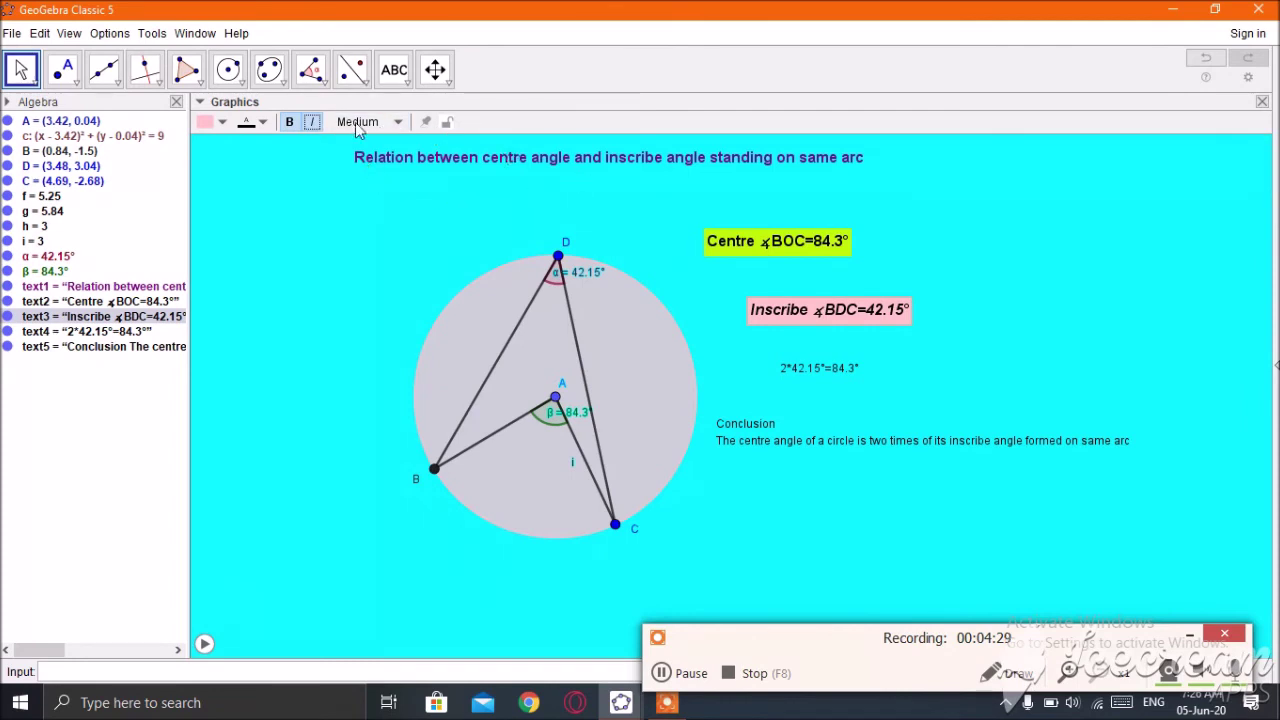
- Format the 2*α=β text as bold at Medium size, with a light grey background
{"action": "left_click", "coordinate": [810, 378]}
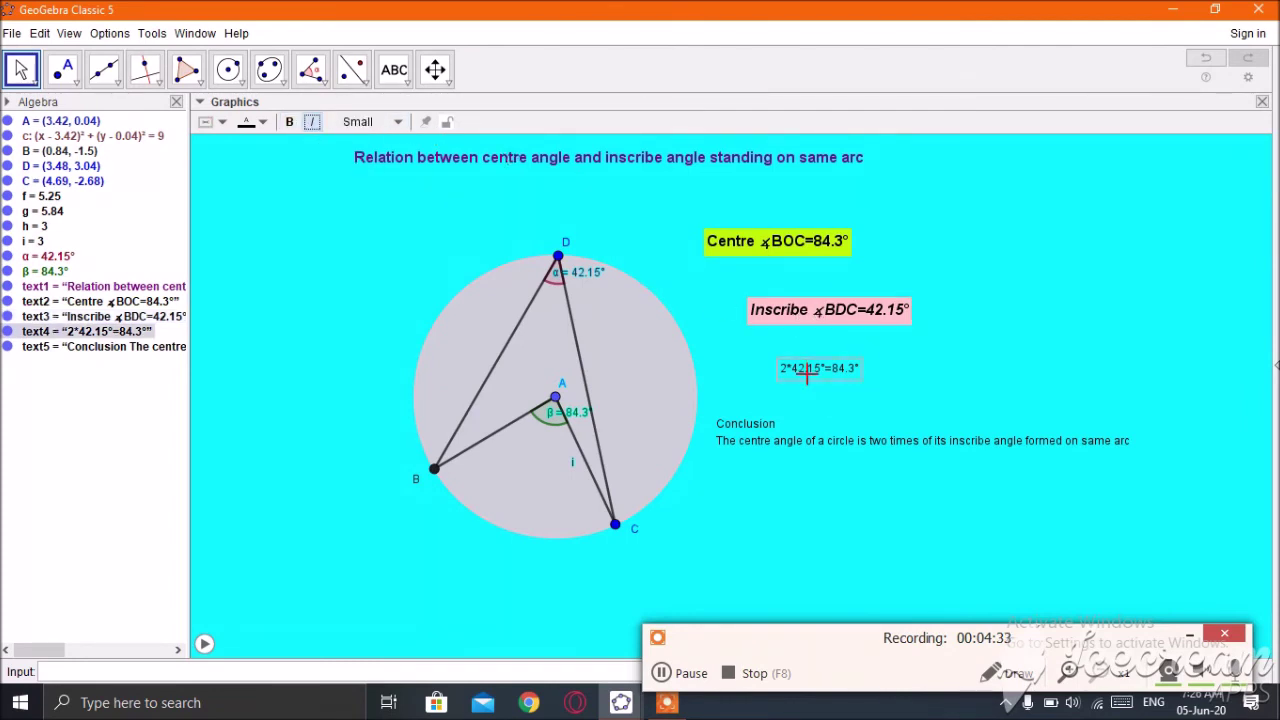
{"action": "left_click", "coordinate": [289, 122]}
{"action": "left_click", "coordinate": [396, 122]}
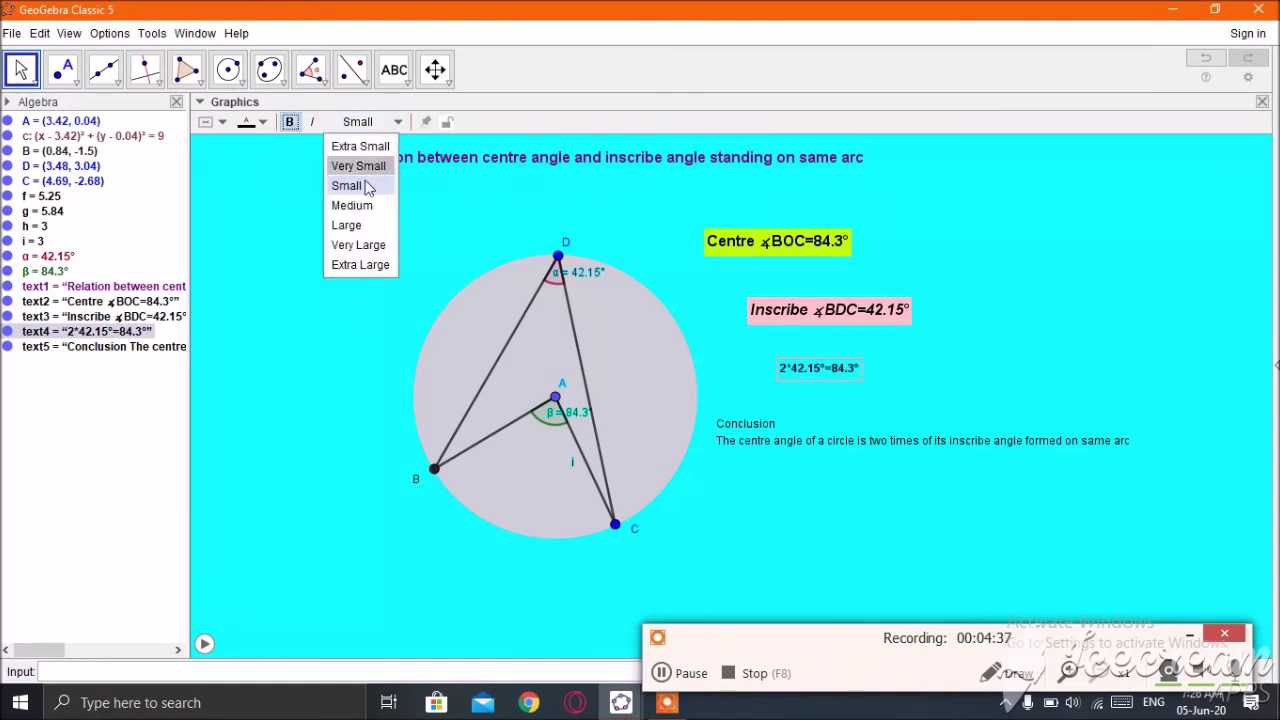
{"action": "left_click", "coordinate": [351, 205]}
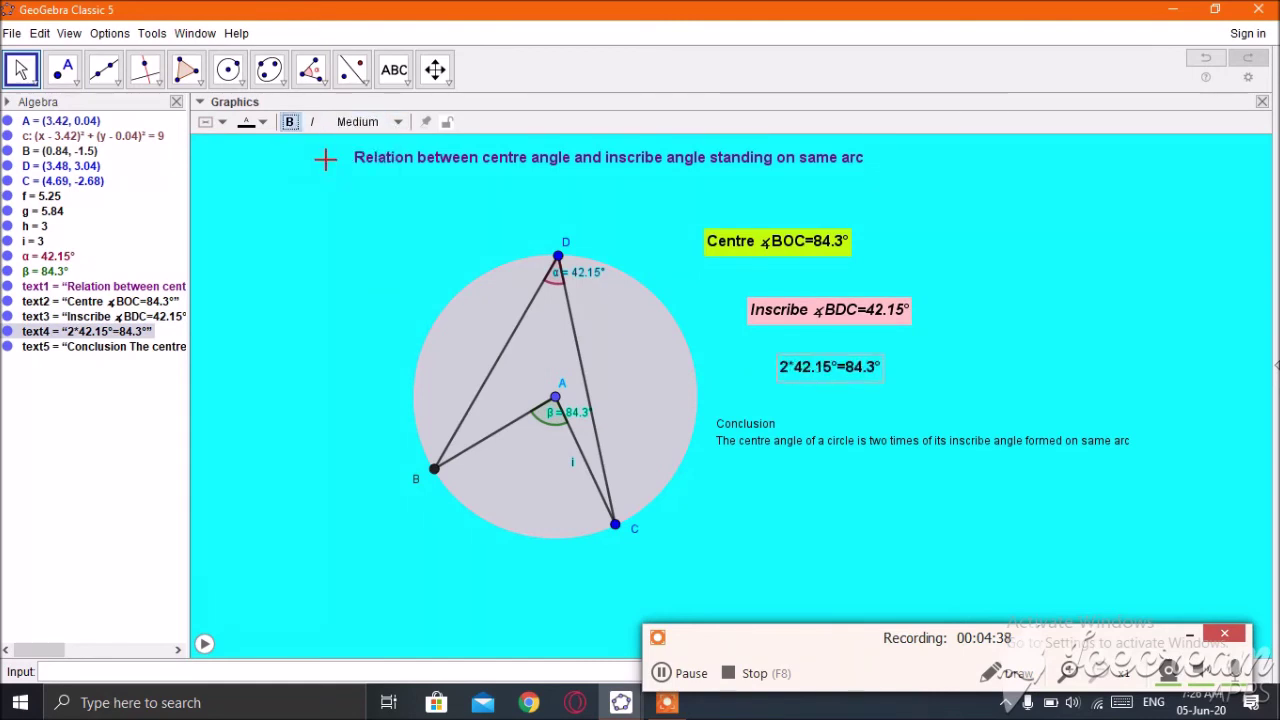
{"action": "left_click", "coordinate": [219, 125]}
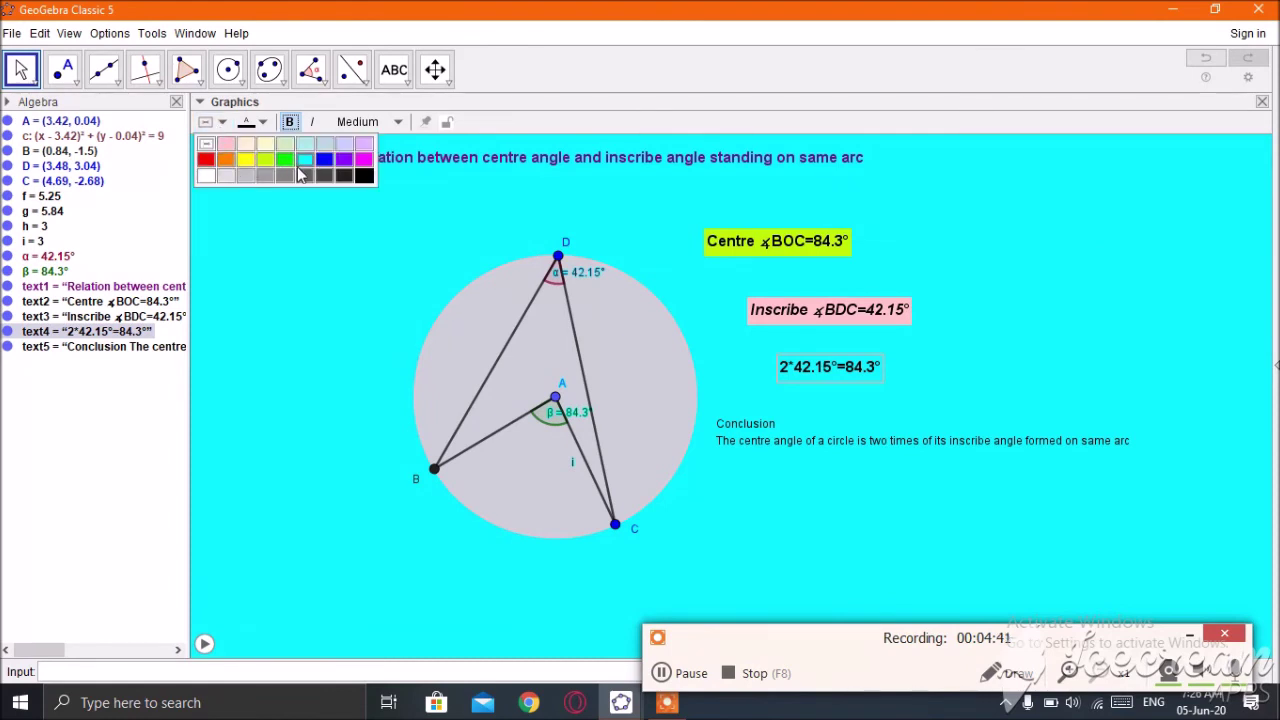
{"action": "left_click", "coordinate": [248, 175]}
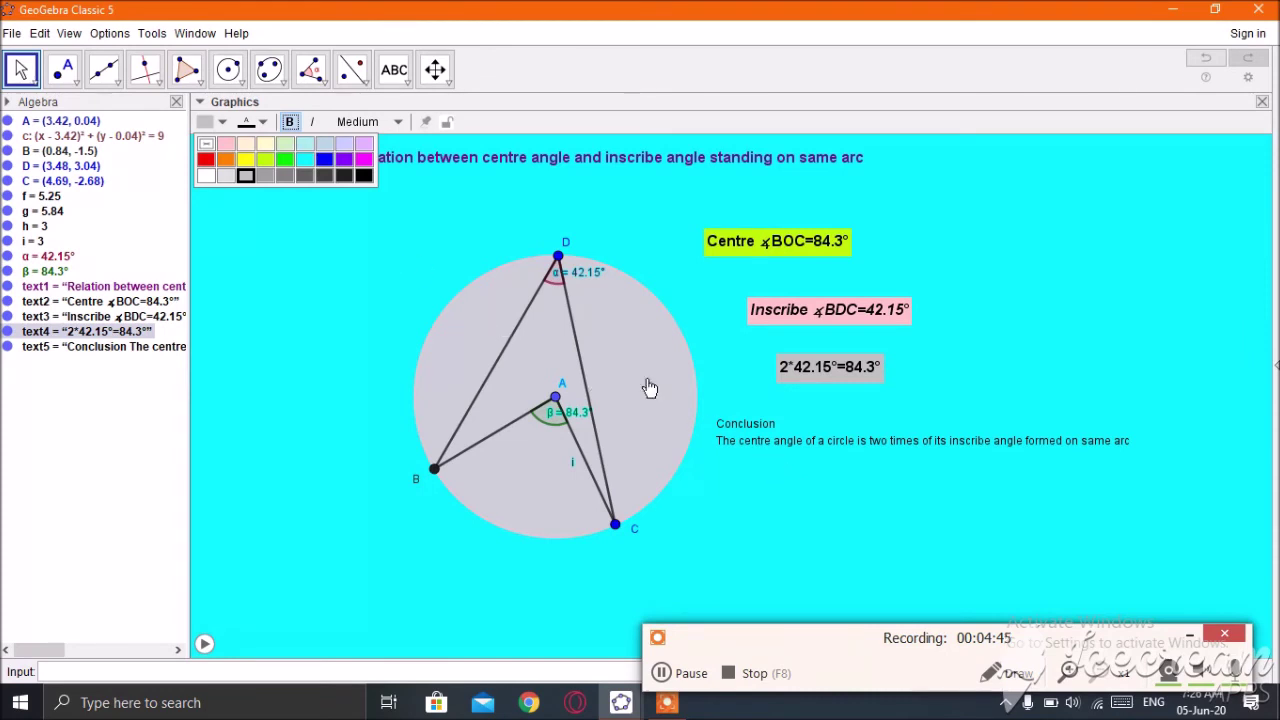
- Format the Conclusion text as bold at Medium size, with a light purple background
{"action": "left_click", "coordinate": [757, 437]}
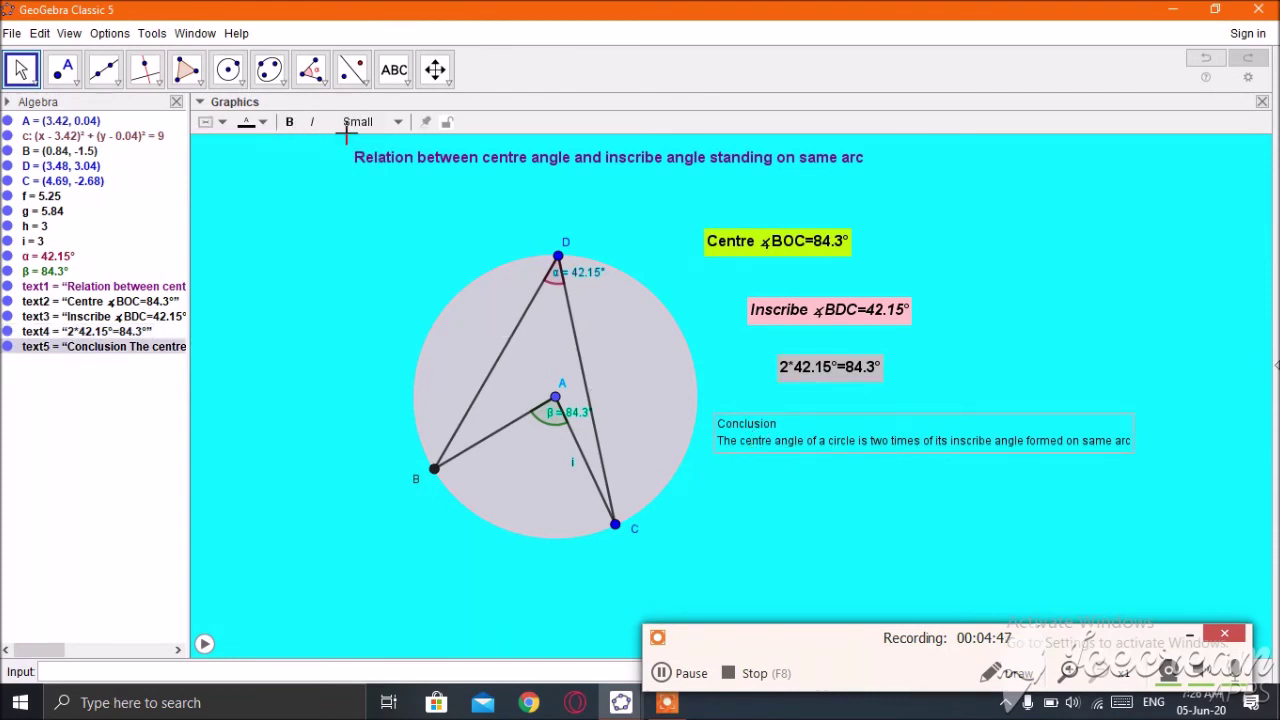
{"action": "left_click", "coordinate": [290, 123]}
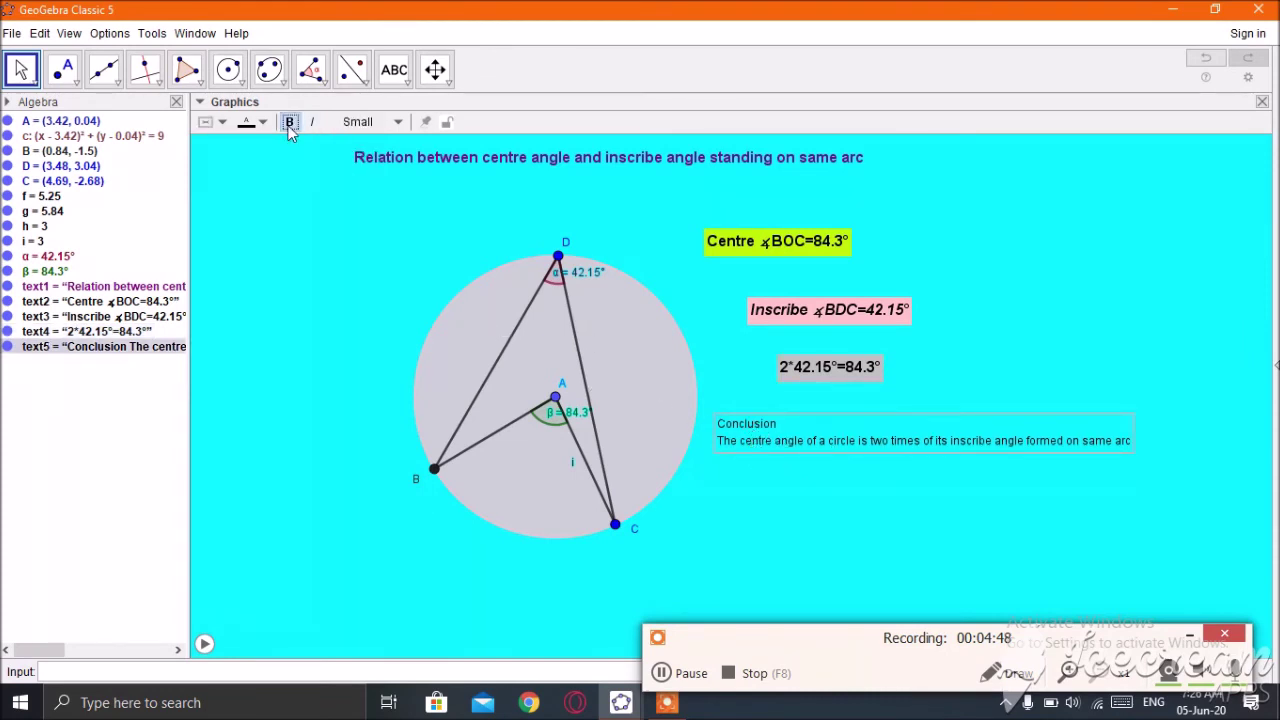
{"action": "left_click", "coordinate": [394, 122]}
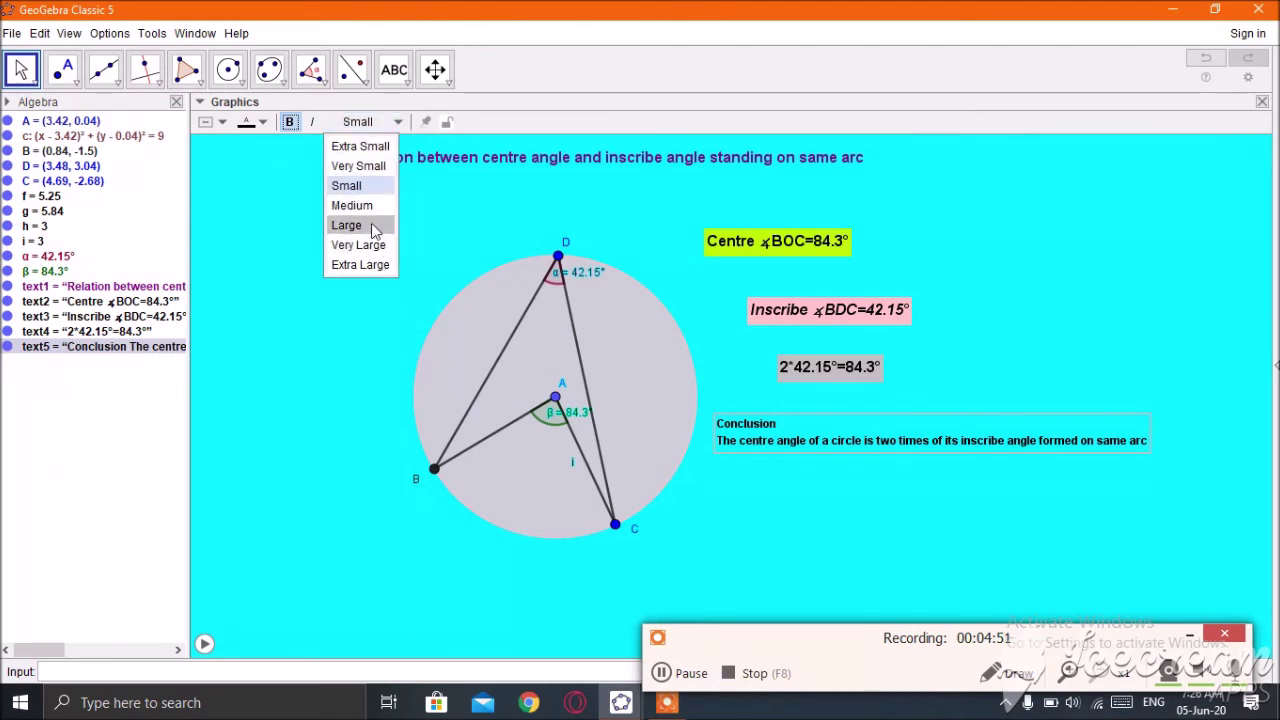
{"action": "left_click", "coordinate": [366, 186]}
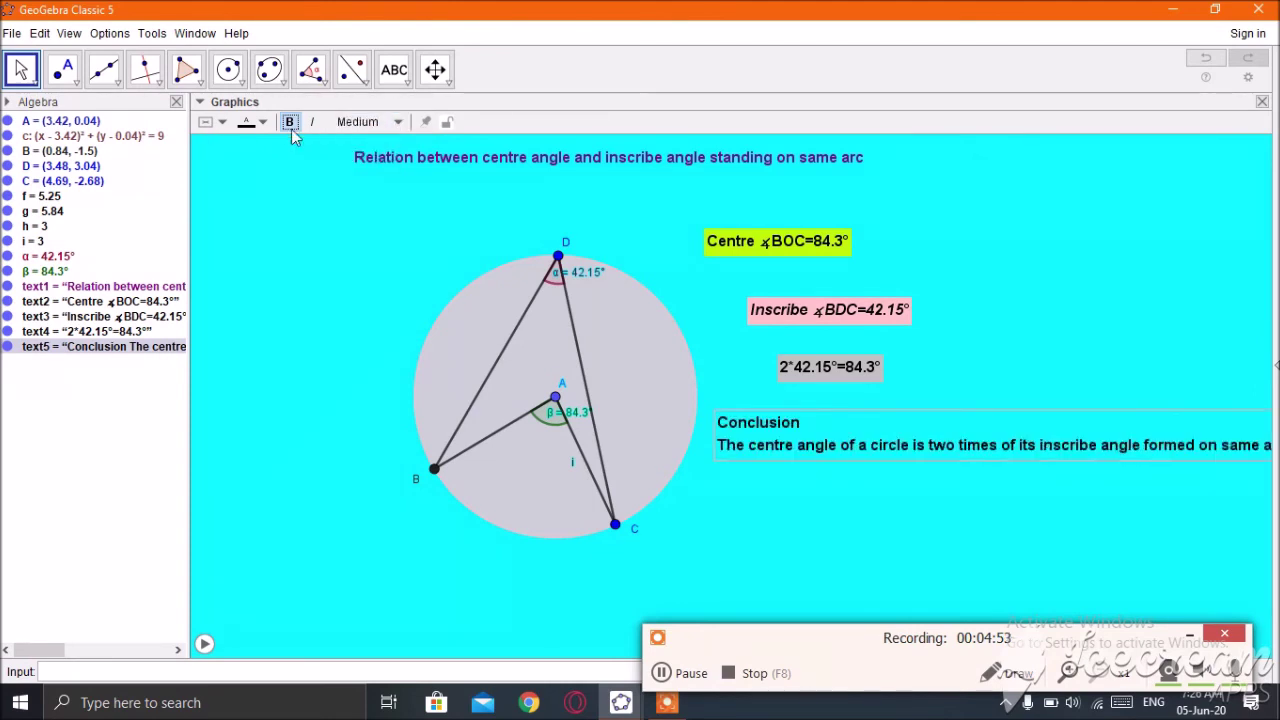
{"action": "left_click", "coordinate": [220, 122]}
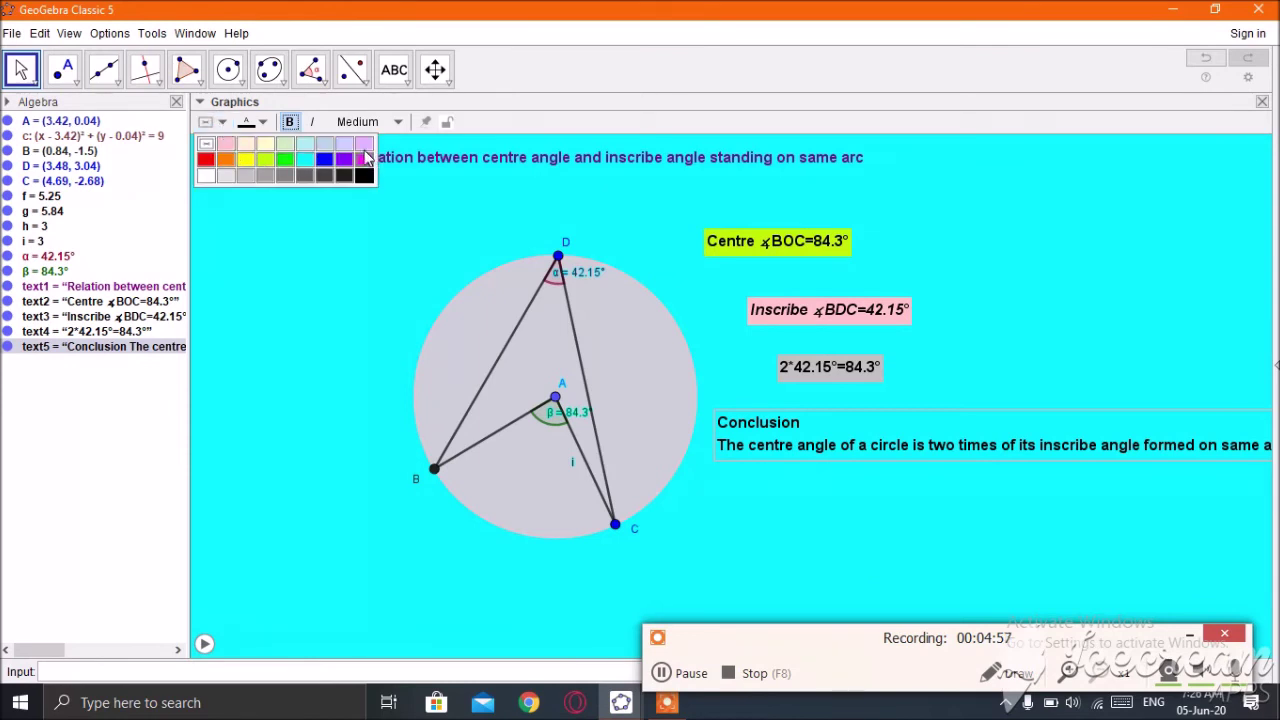
{"action": "left_click", "coordinate": [363, 146]}
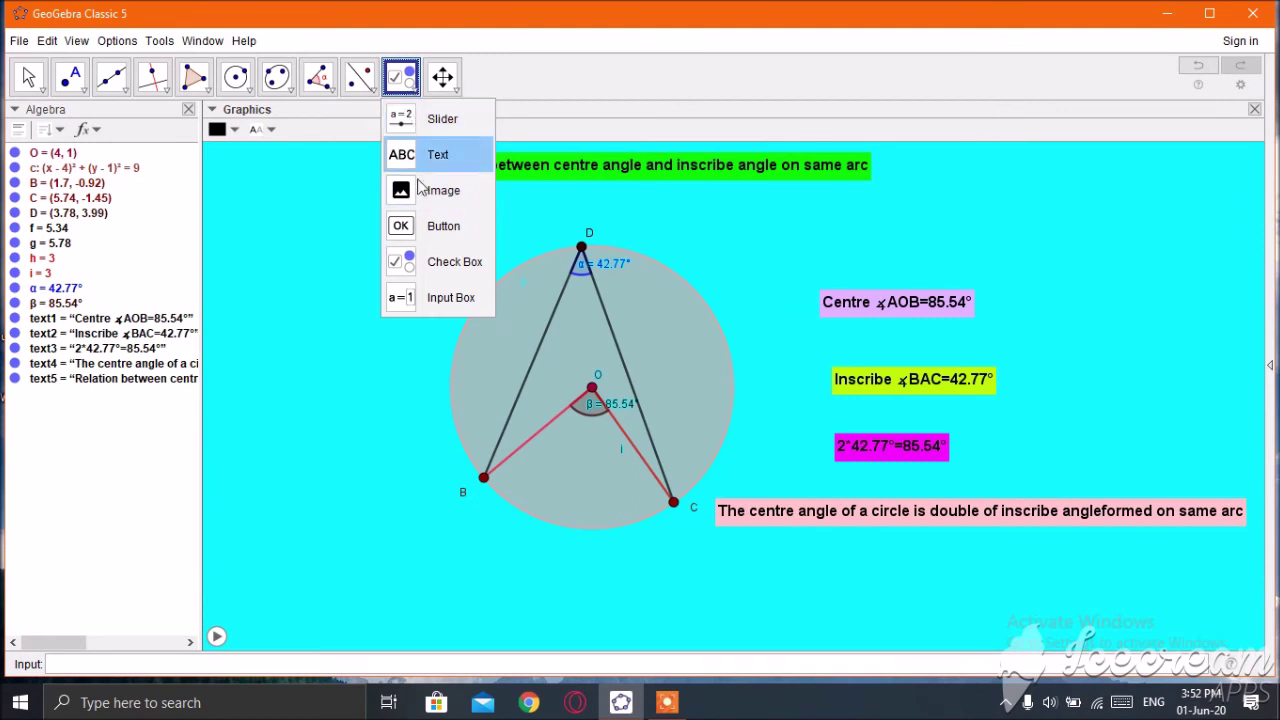
- Create a show/hide check box beside the circle, captioned "Centre angle", that controls text1, the Centre ∡AOB label
{"action": "left_click", "coordinate": [435, 259]}
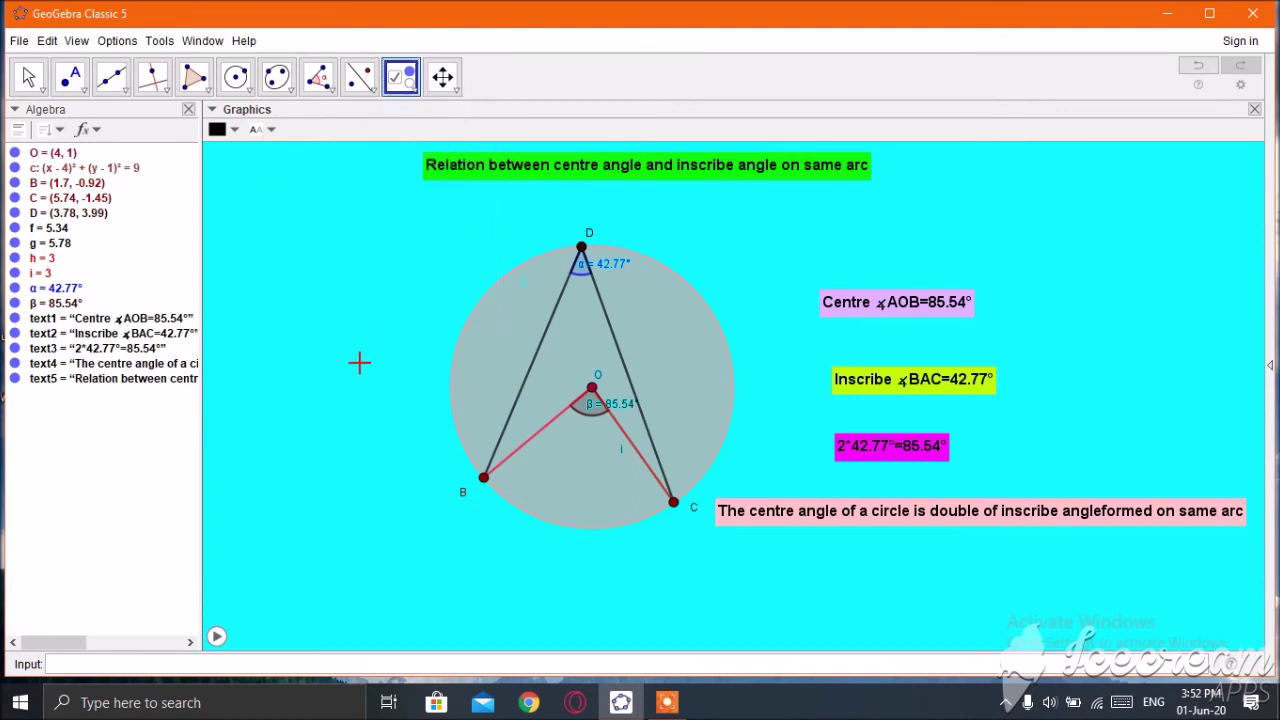
{"action": "left_click", "coordinate": [306, 344]}
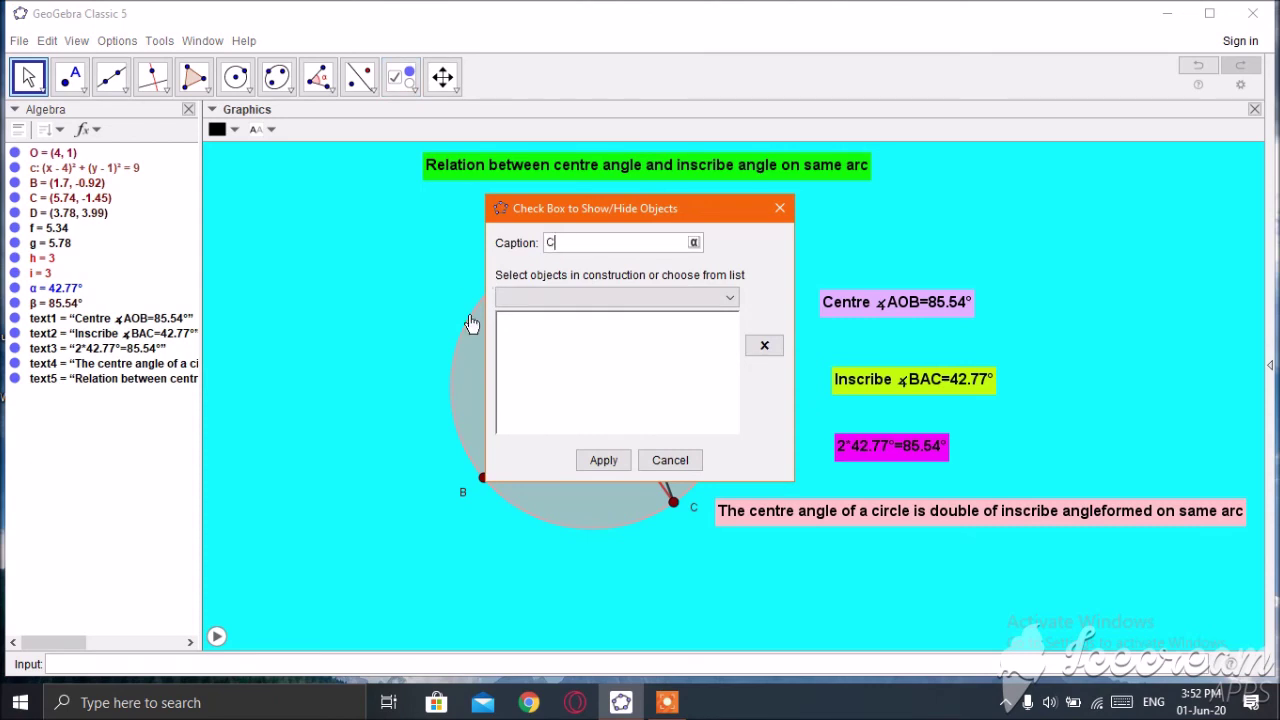
{"action": "type", "text": "Centre angle"}
{"action": "left_click", "coordinate": [730, 298]}
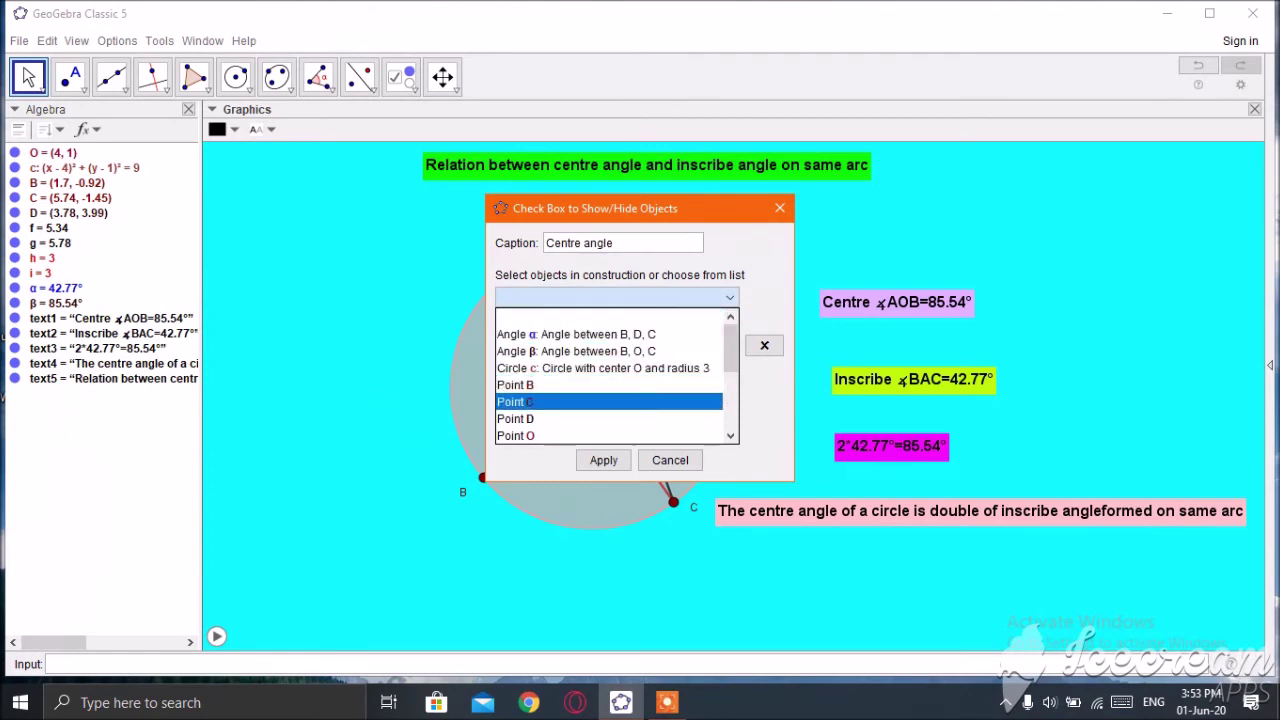
{"action": "left_click", "coordinate": [40, 320]}
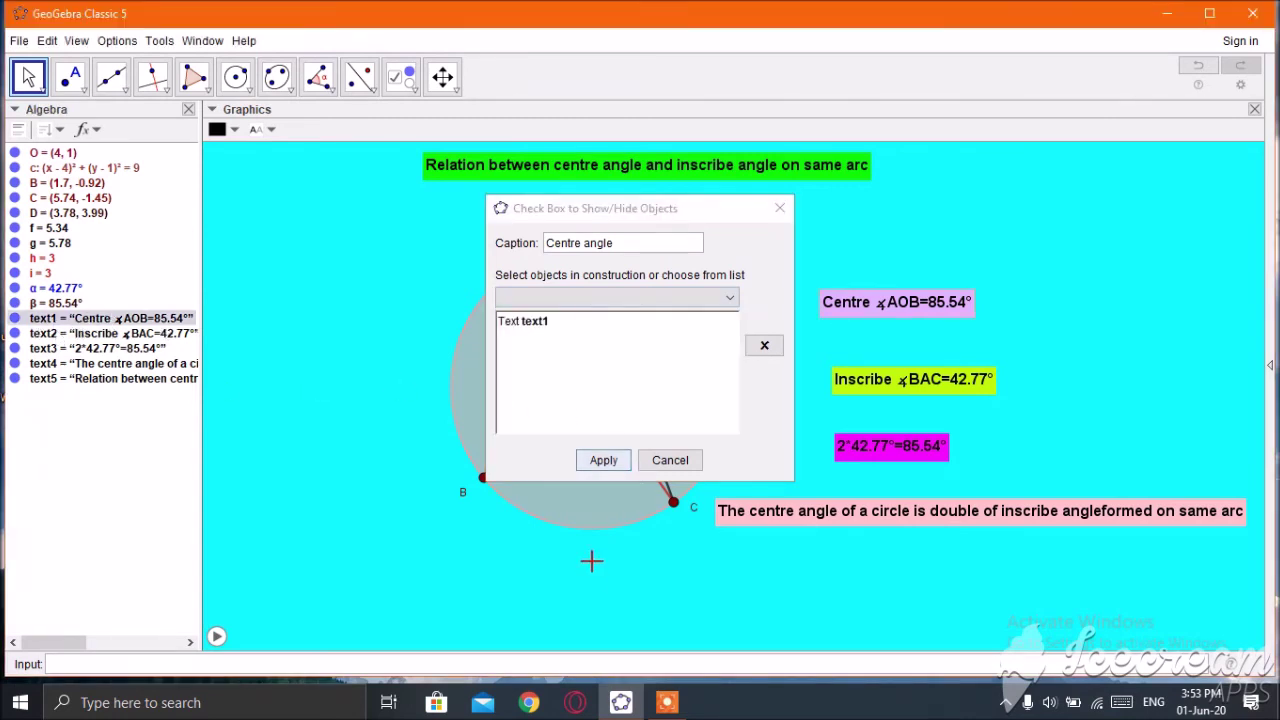
{"action": "left_click", "coordinate": [603, 460]}
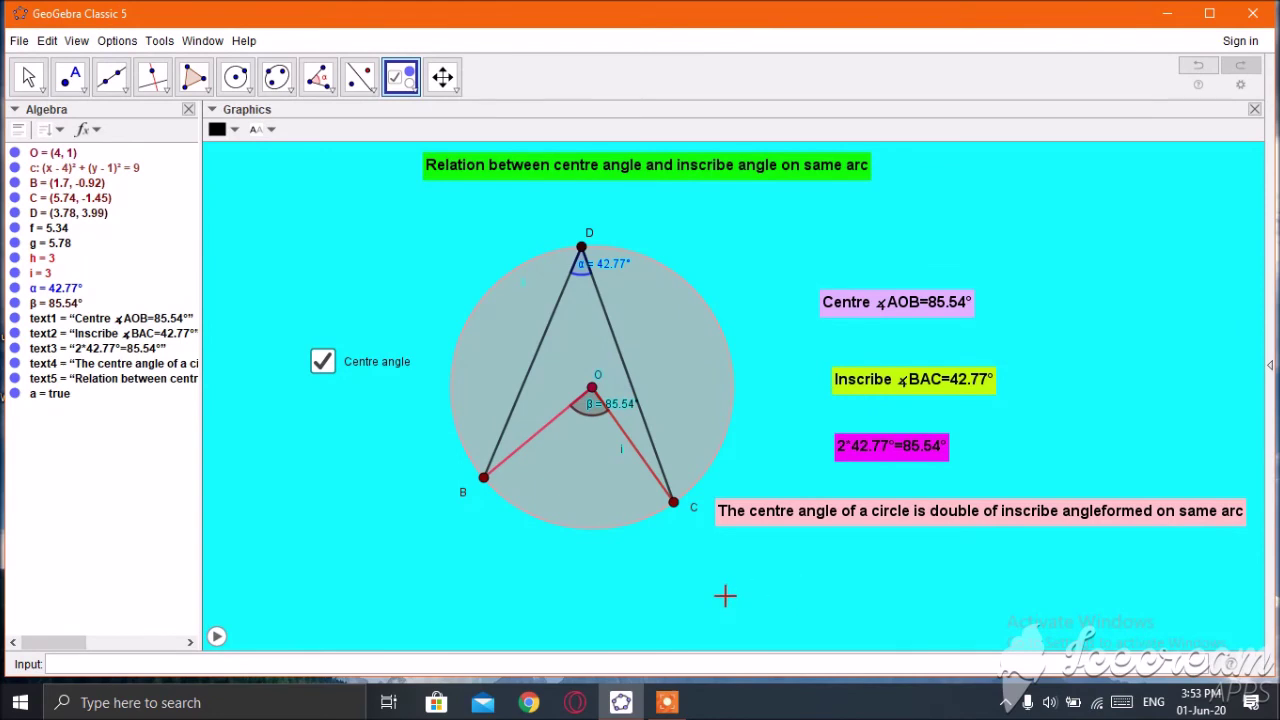
{"action": "left_click", "coordinate": [665, 704]}
{"action": "left_click", "coordinate": [663, 673]}
{"action": "key", "text": "F7"}
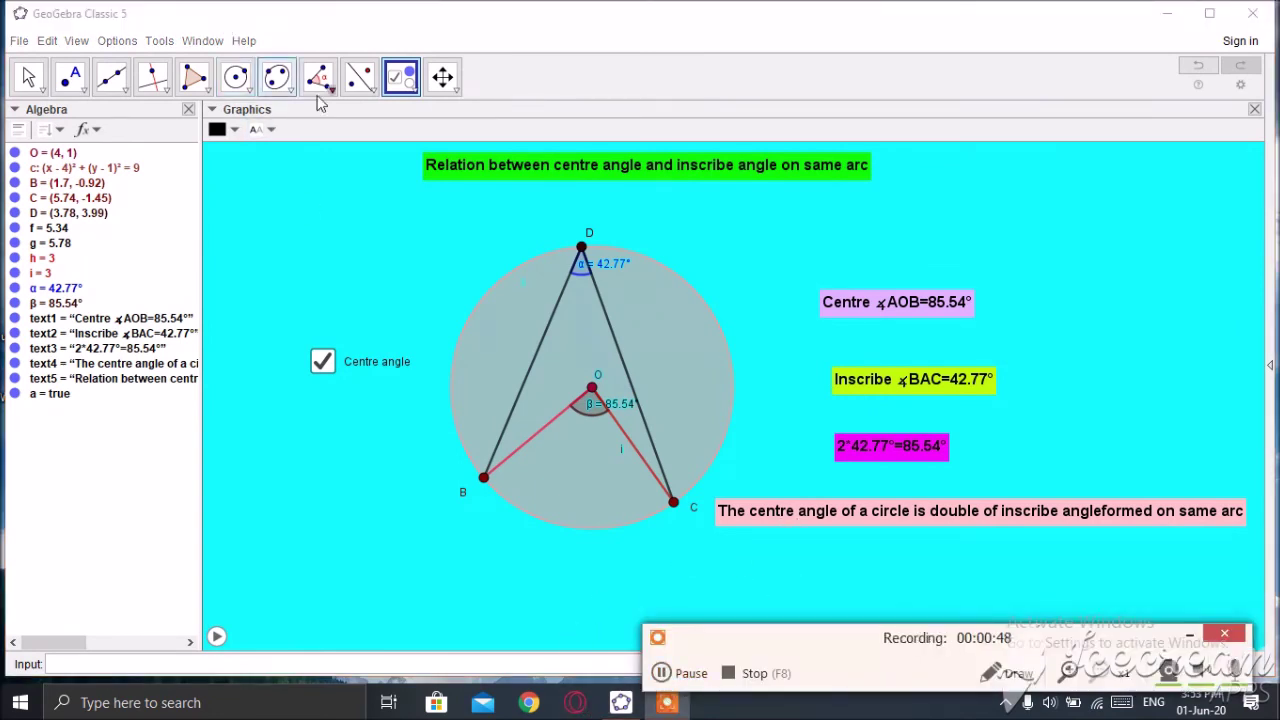
- Create a show/hide check box below the Centre angle one, captioned "Inscribe angle", that controls text2, the Inscribe ∡BAC label
{"action": "left_click", "coordinate": [410, 93]}
{"action": "left_click", "coordinate": [420, 262]}
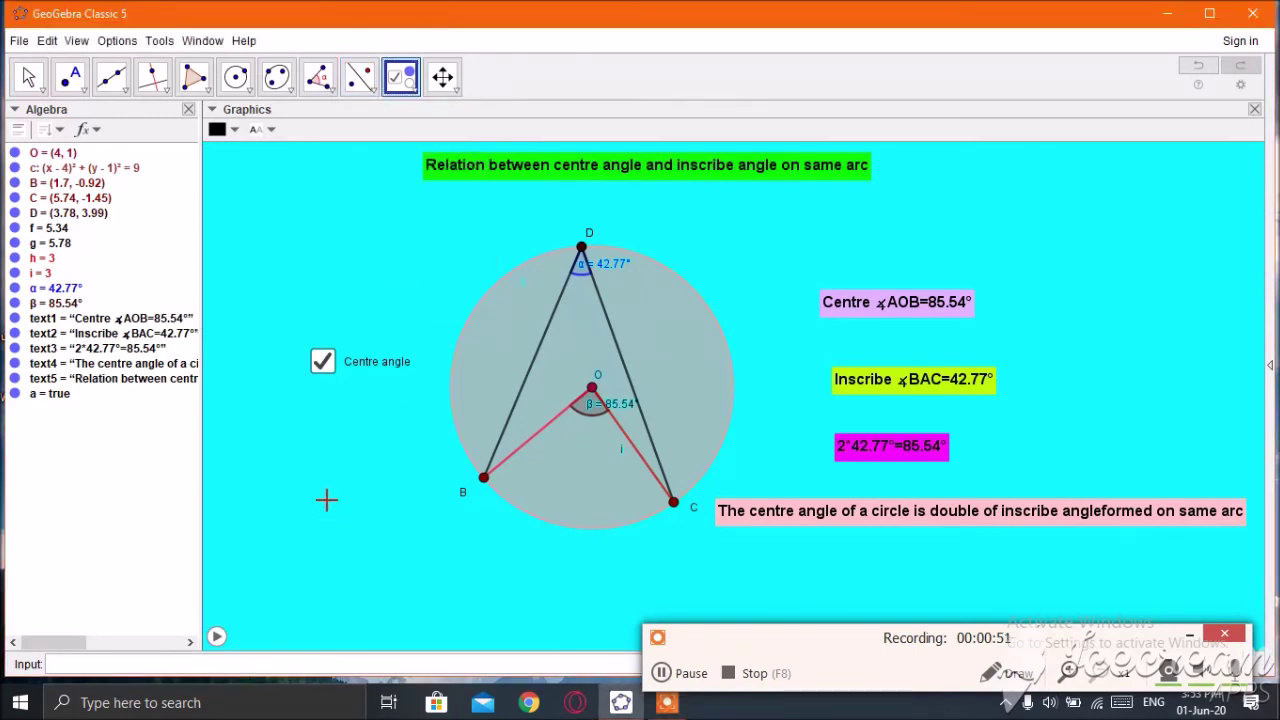
{"action": "left_click", "coordinate": [311, 443]}
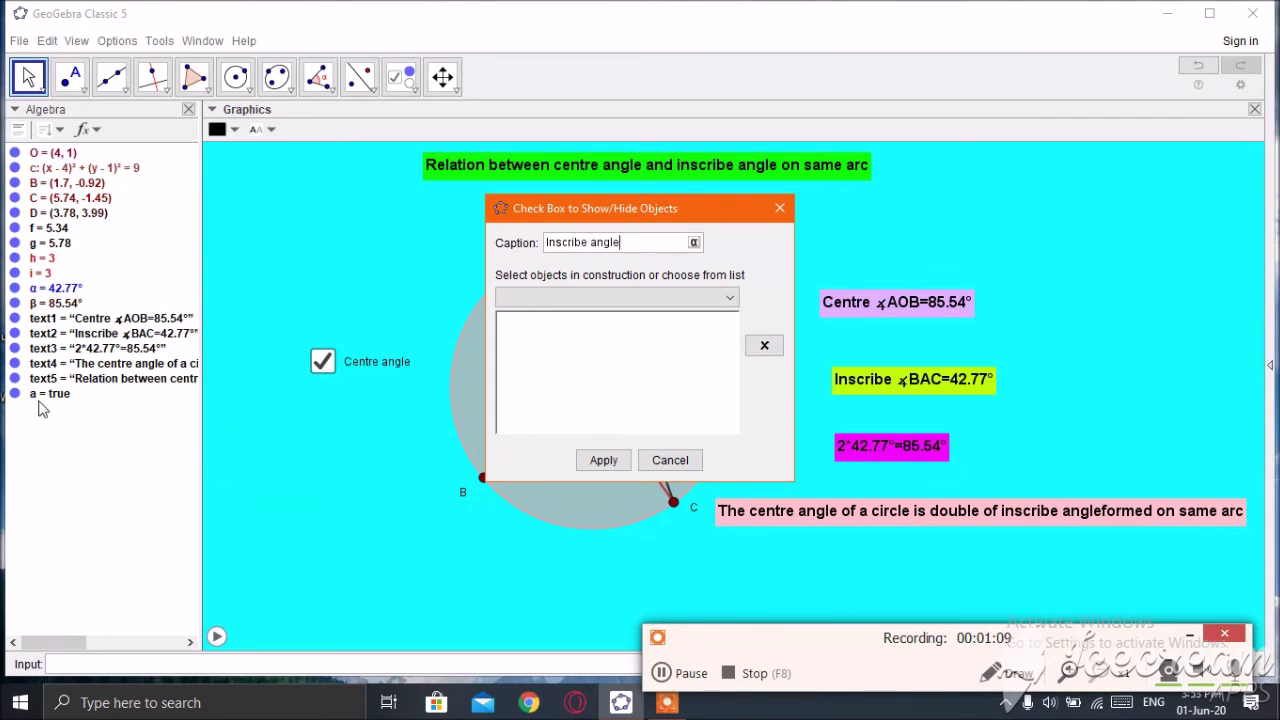
{"action": "left_click", "coordinate": [56, 334]}
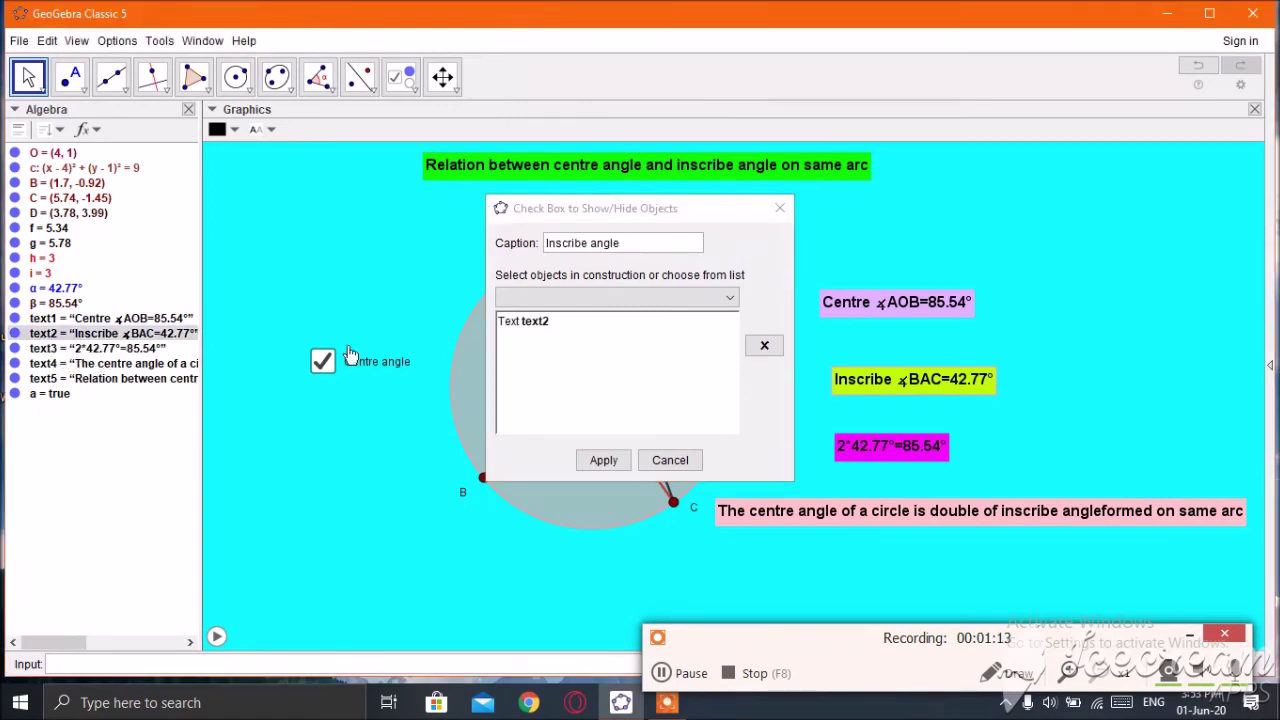
{"action": "left_click", "coordinate": [603, 460]}
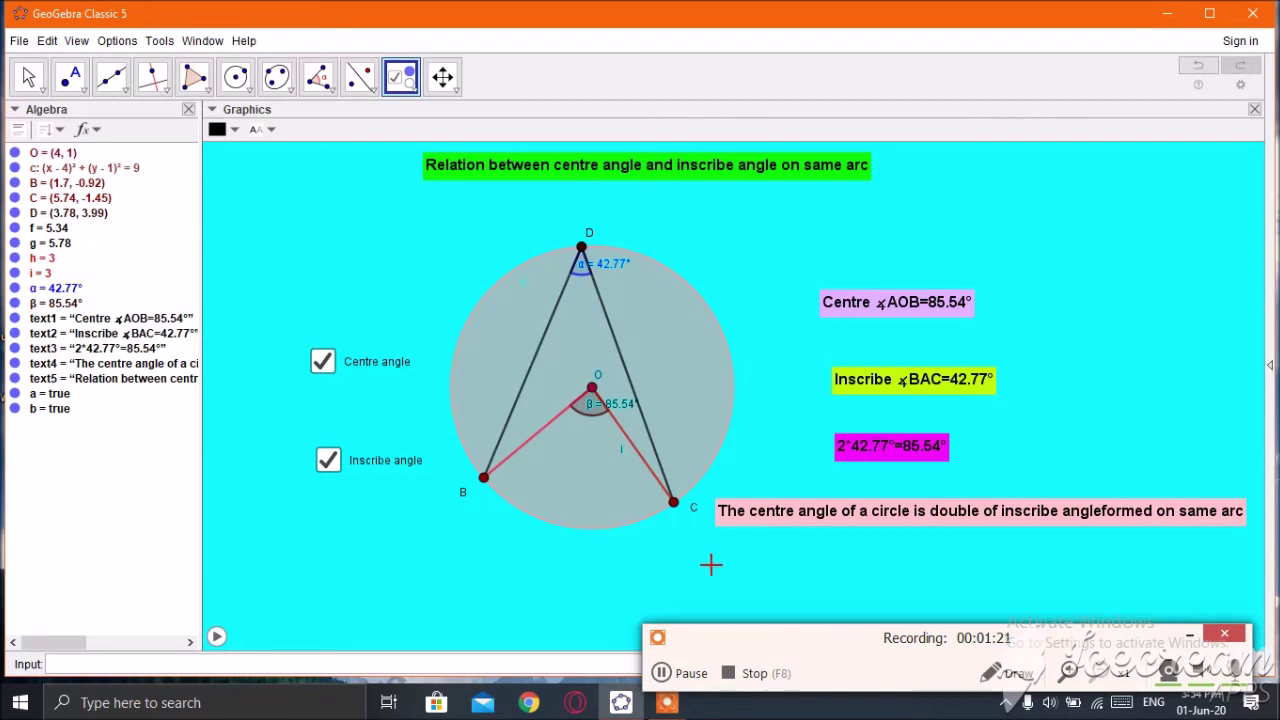
{"action": "left_click", "coordinate": [661, 673]}
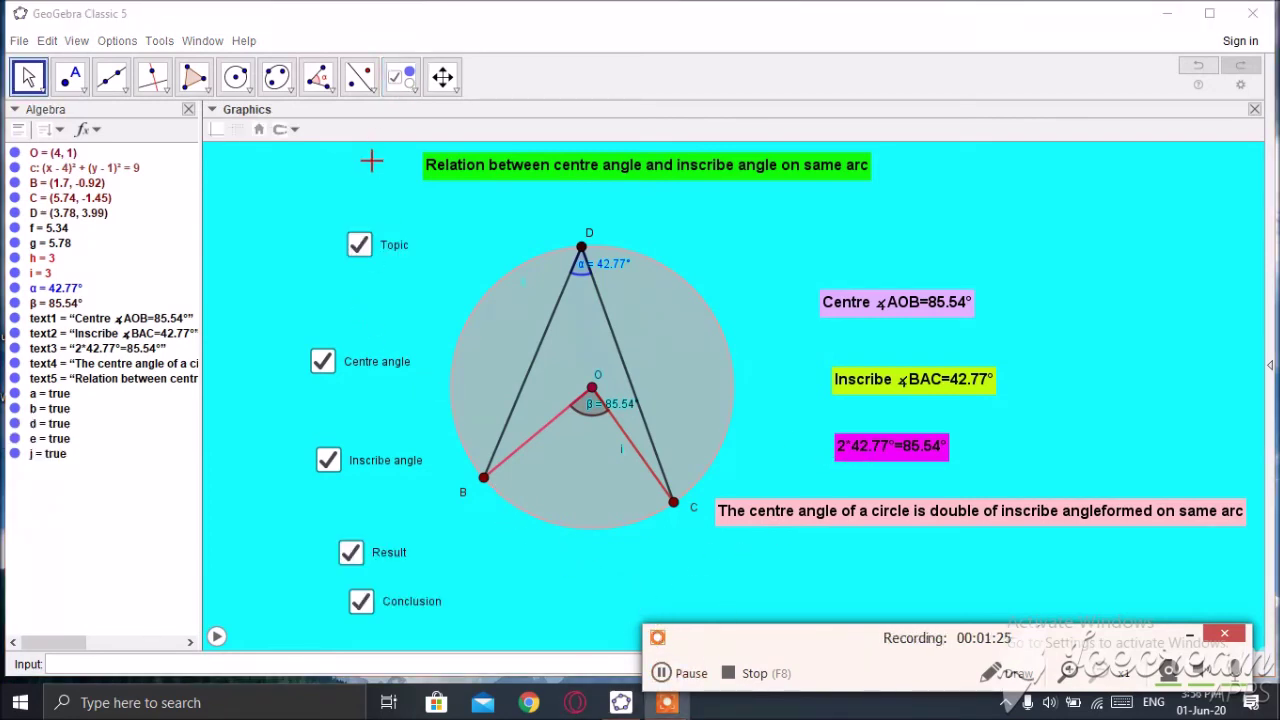
- Unfix the Topic check box and move it slightly farther from the circle
{"action": "left_click", "coordinate": [359, 247]}
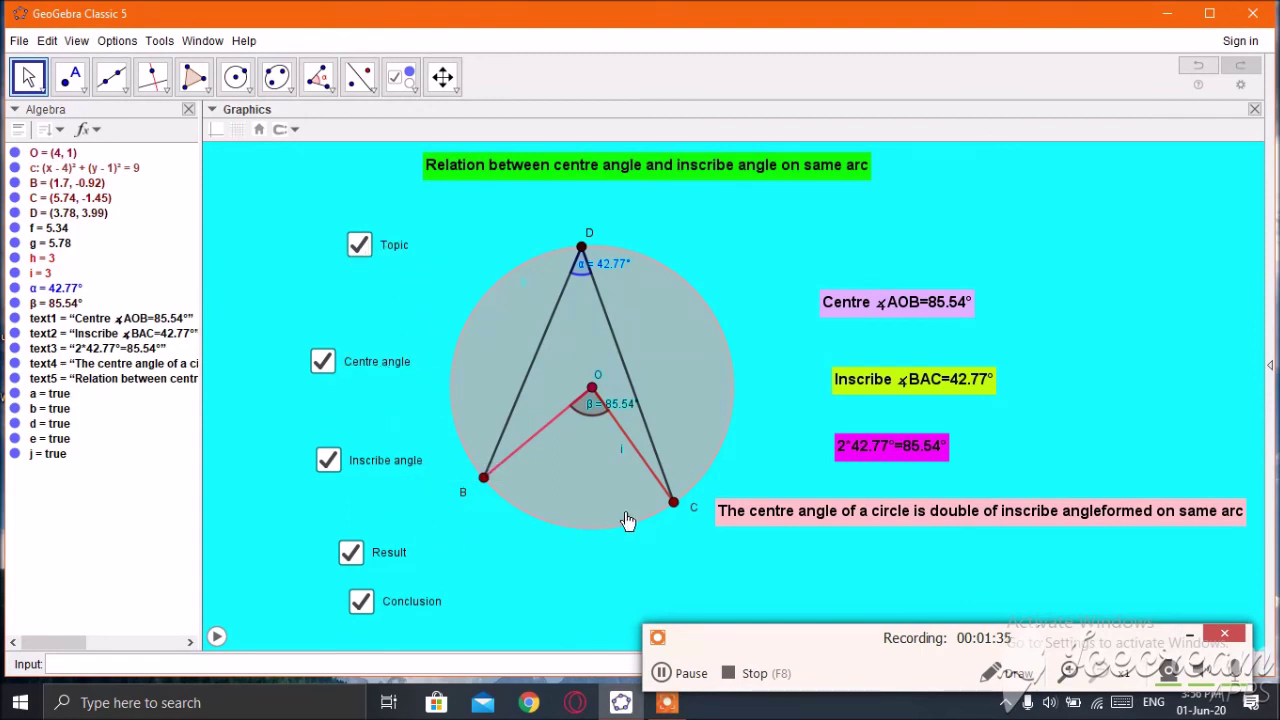
{"action": "left_click", "coordinate": [362, 245]}
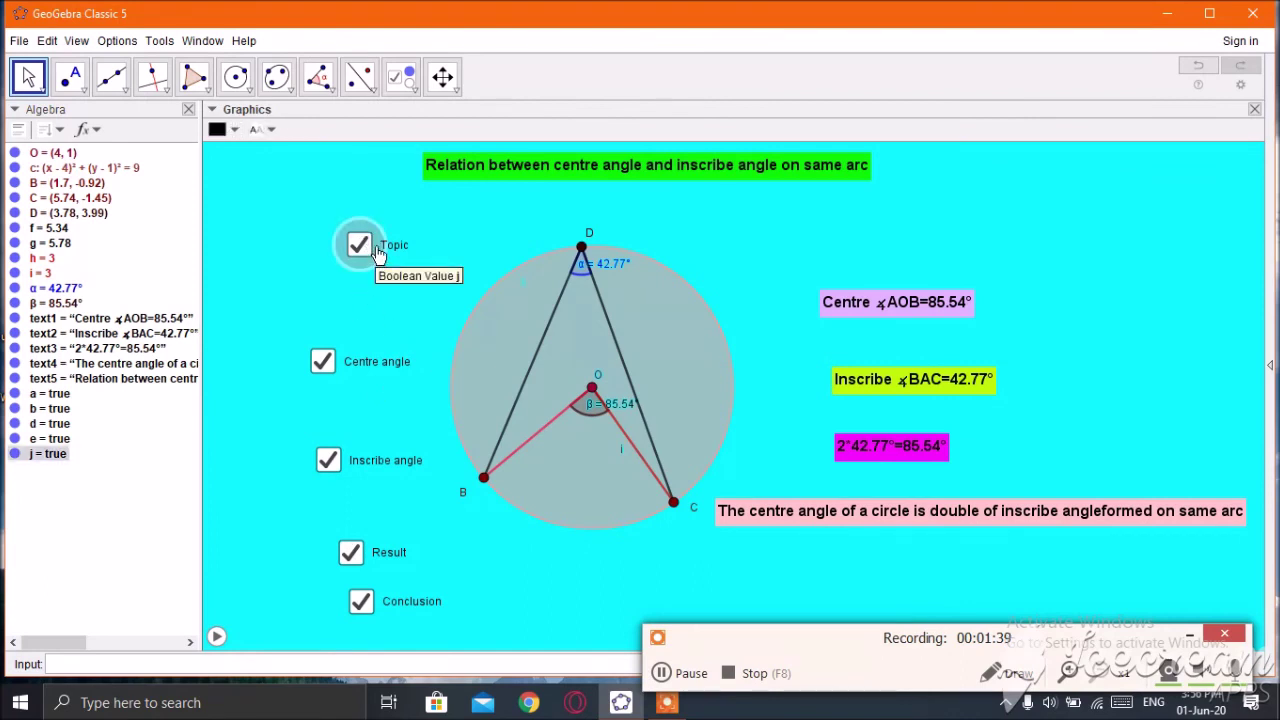
{"action": "right_click", "coordinate": [377, 245]}
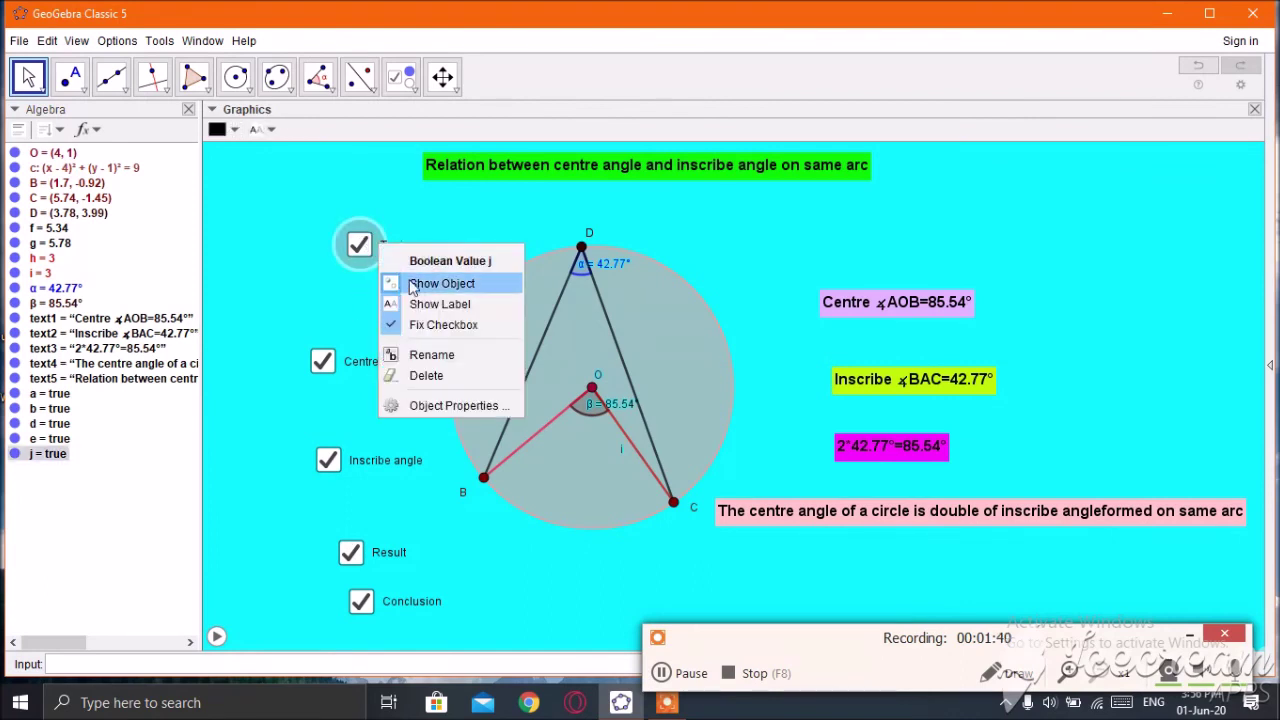
{"action": "left_click", "coordinate": [441, 327]}
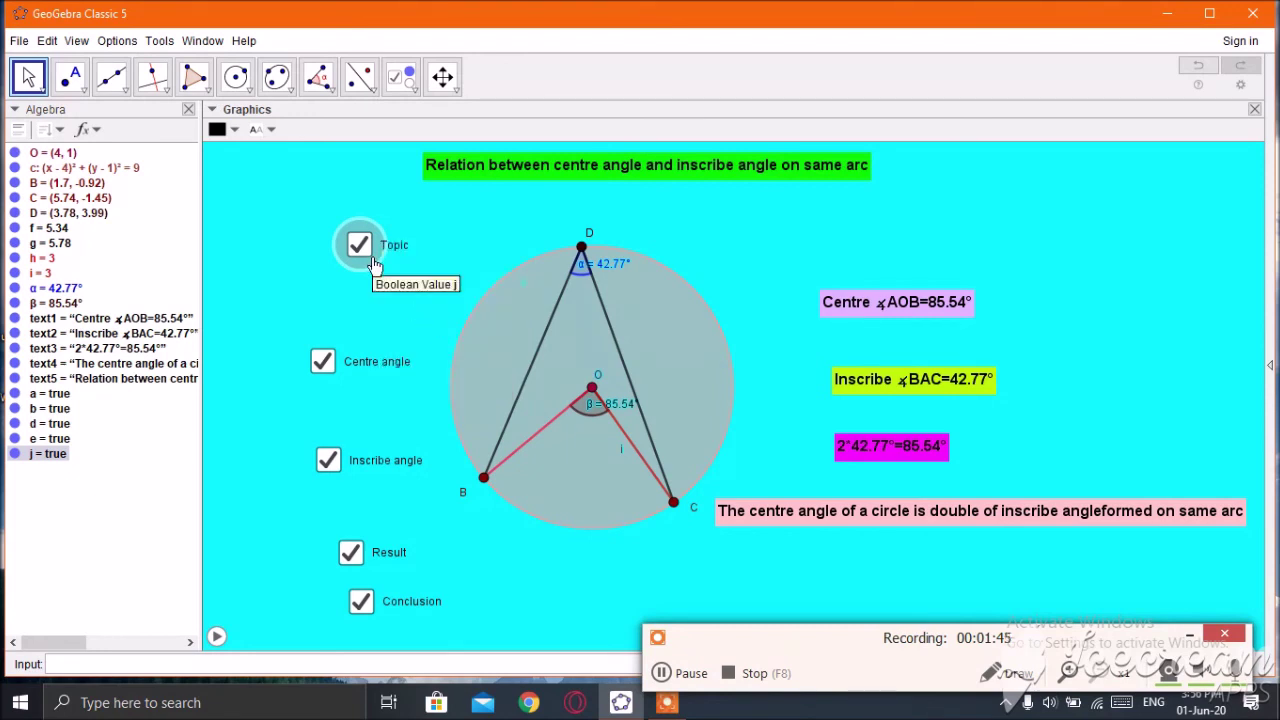
{"action": "left_click_drag", "start_coordinate": [372, 267], "coordinate": [333, 270]}
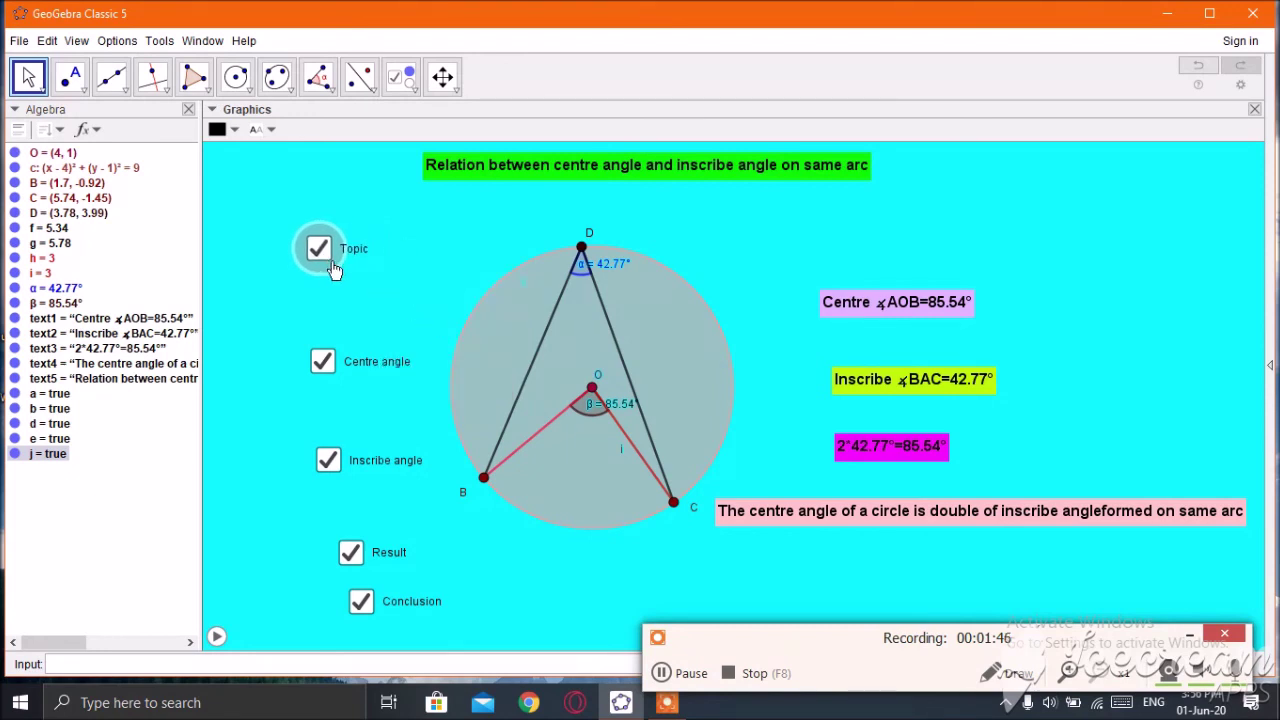
- Unfix the Centre angle check box, keep it ticked, and move it farther from the circle
{"action": "left_click", "coordinate": [316, 370]}
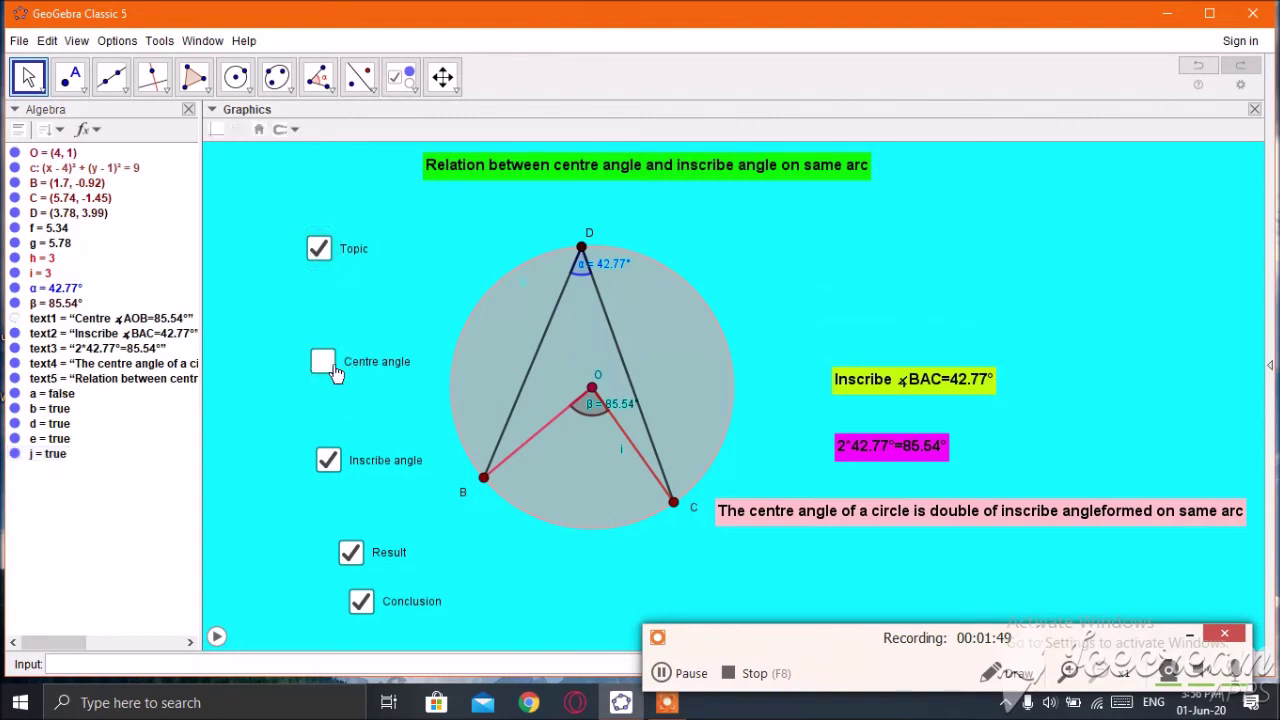
{"action": "left_click", "coordinate": [322, 362]}
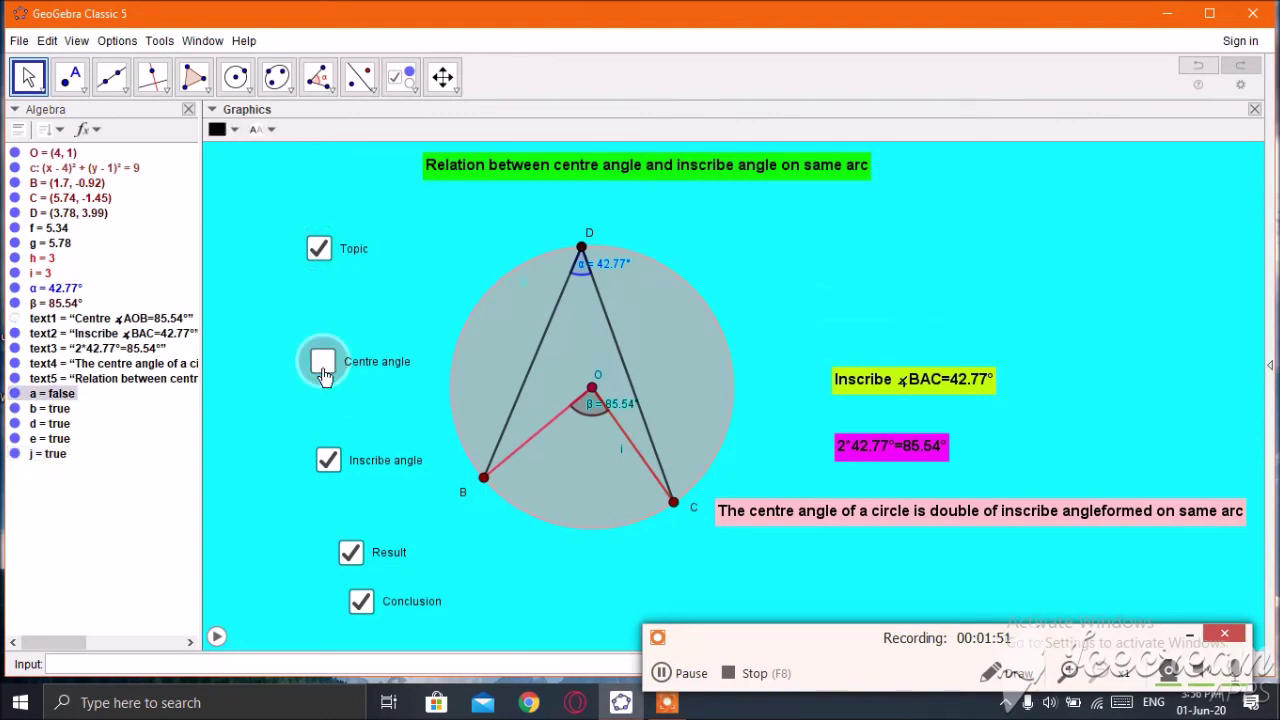
{"action": "left_click", "coordinate": [325, 370]}
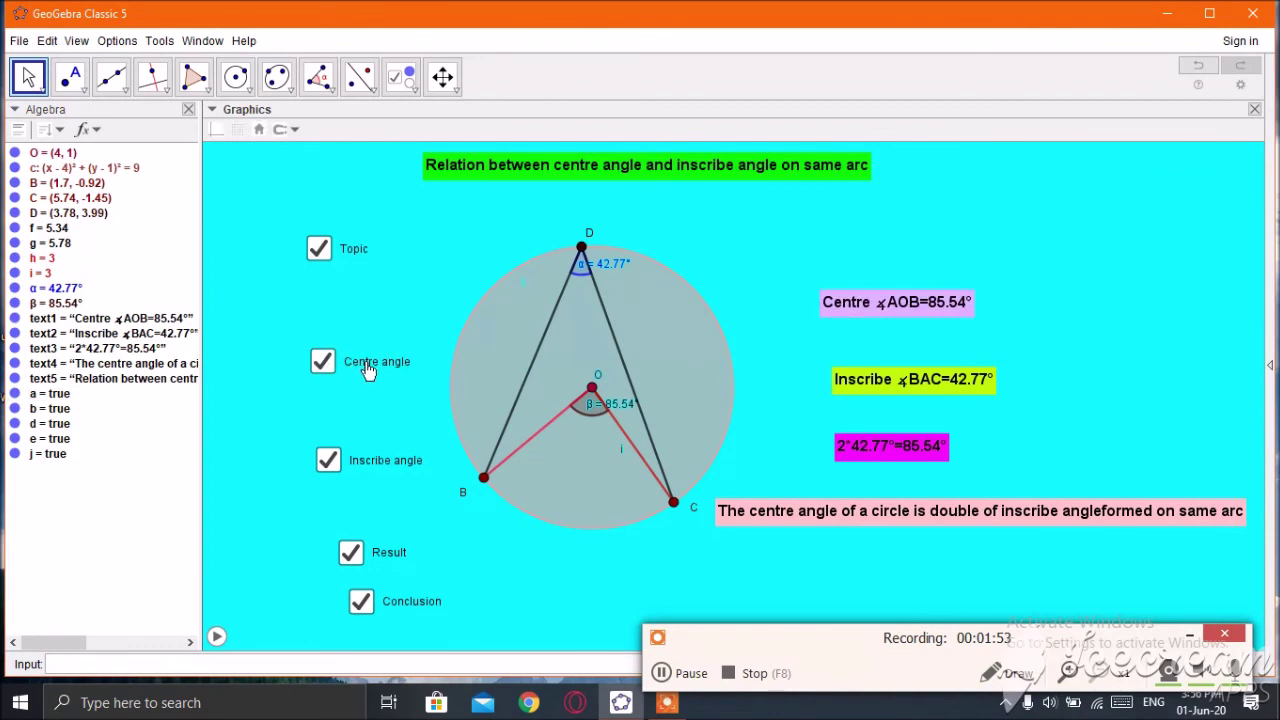
{"action": "right_click", "coordinate": [366, 368]}
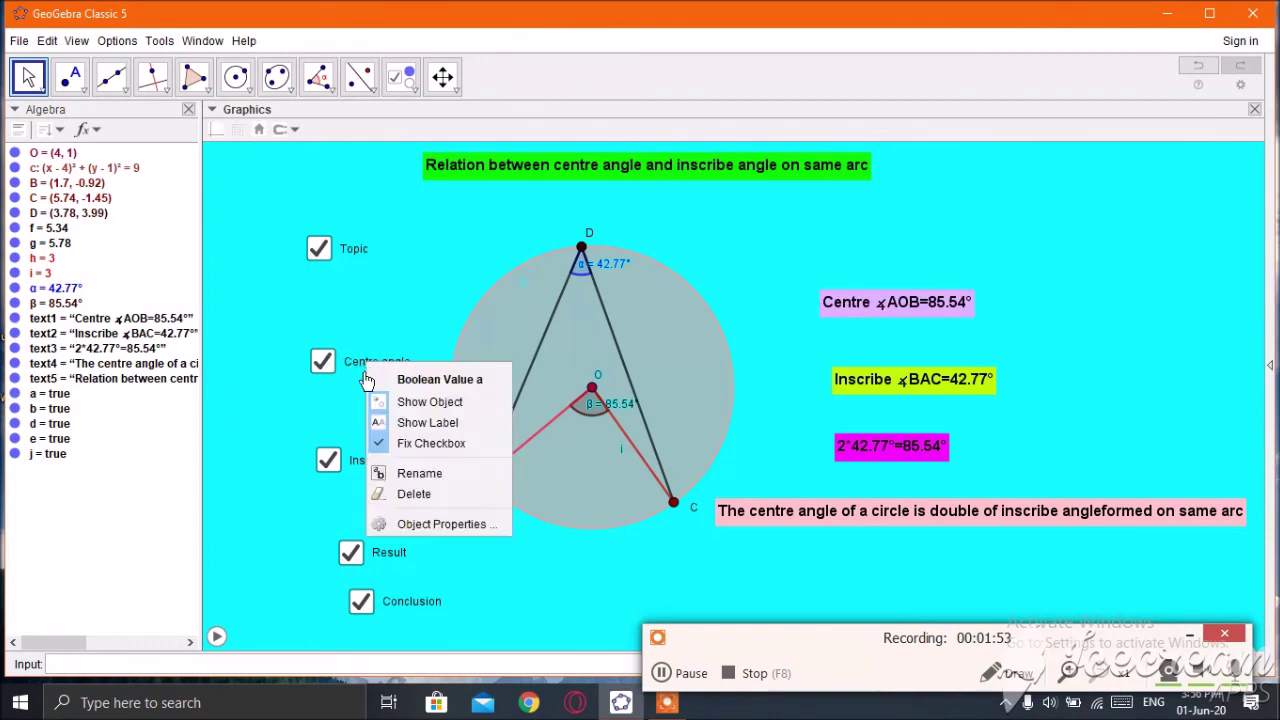
{"action": "left_click", "coordinate": [418, 443]}
{"action": "left_click_drag", "start_coordinate": [333, 375], "coordinate": [290, 379]}
- Move the Topic check box farther out above Centre angle, and use it to hide and show the title text
{"action": "left_click_drag", "start_coordinate": [318, 258], "coordinate": [267, 277]}
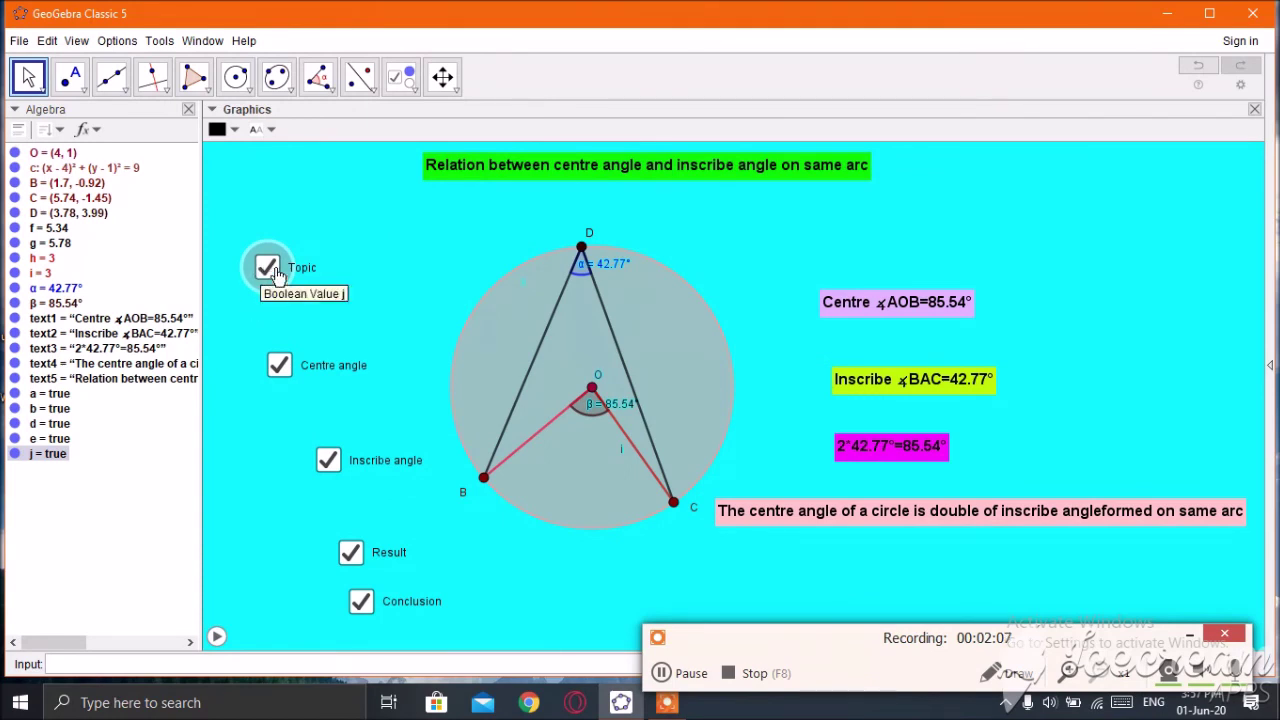
{"action": "left_click", "coordinate": [283, 283]}
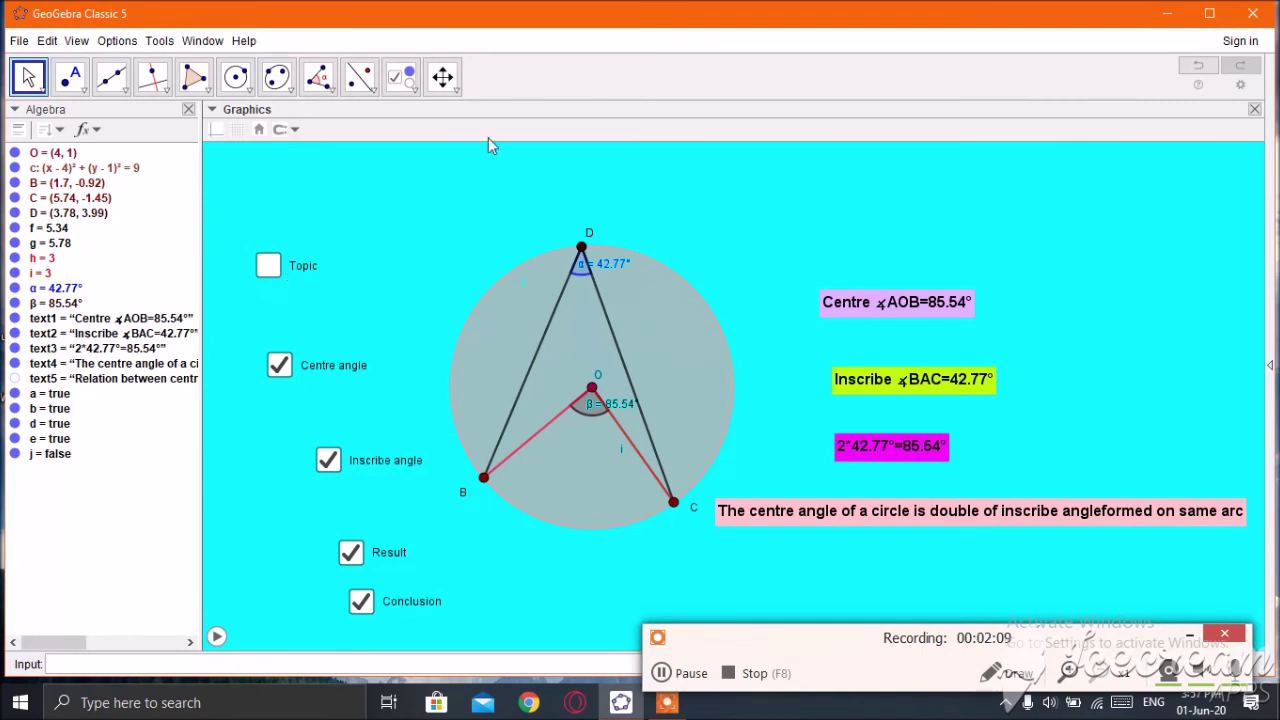
{"action": "left_click", "coordinate": [268, 276]}
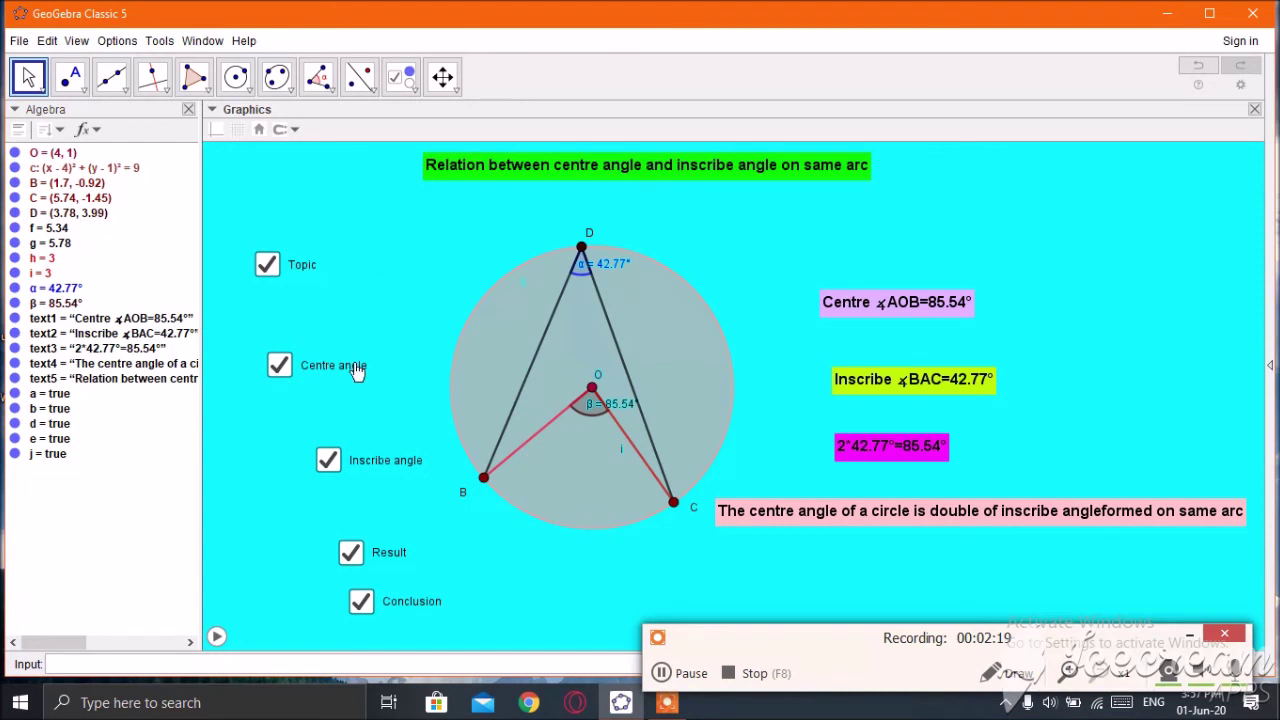
{"action": "left_click", "coordinate": [668, 673]}
{"action": "key", "text": "F7"}
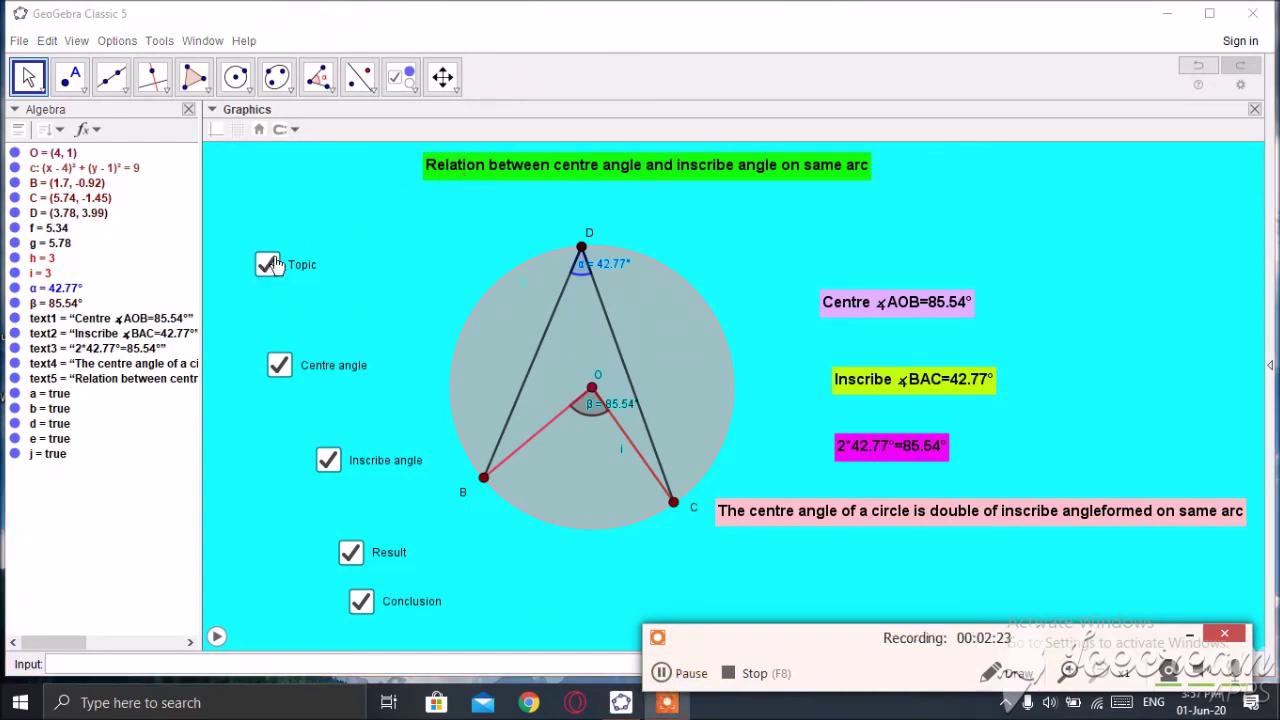
- Test the Centre angle, Inscribe angle, Result and Conclusion check boxes by hiding and showing each one's text
{"action": "left_click", "coordinate": [279, 367]}
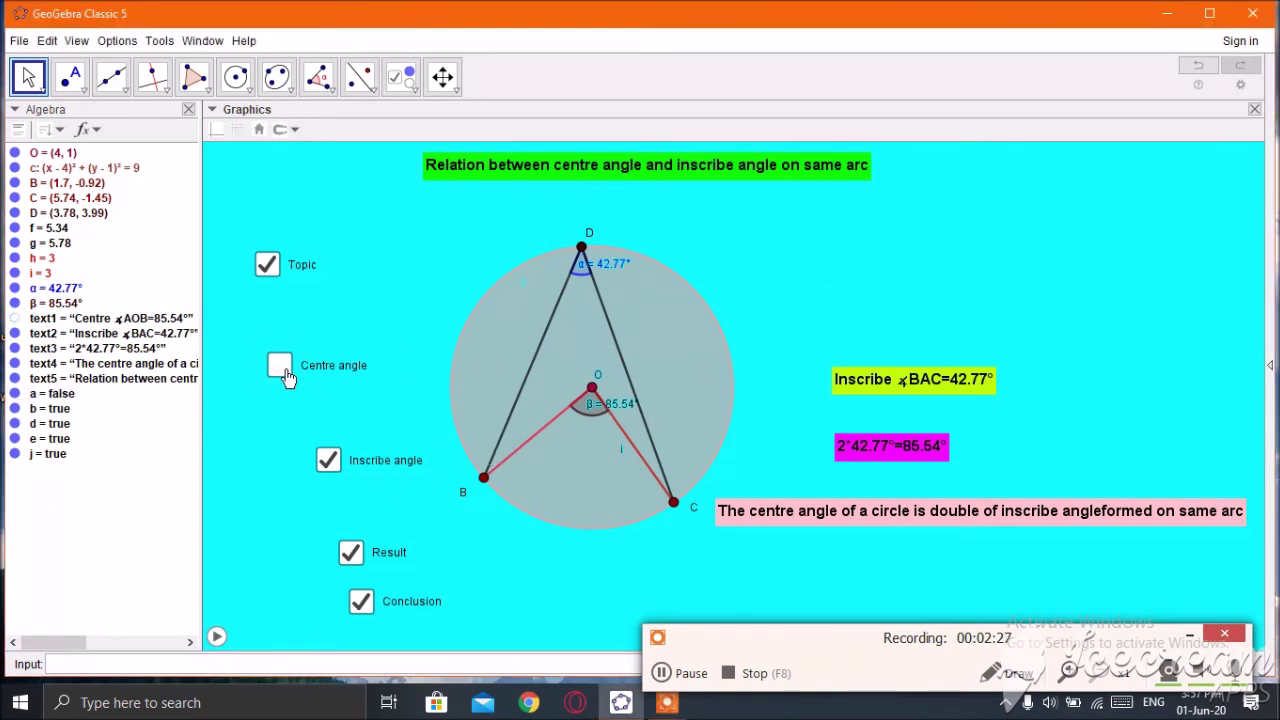
{"action": "left_click", "coordinate": [280, 367]}
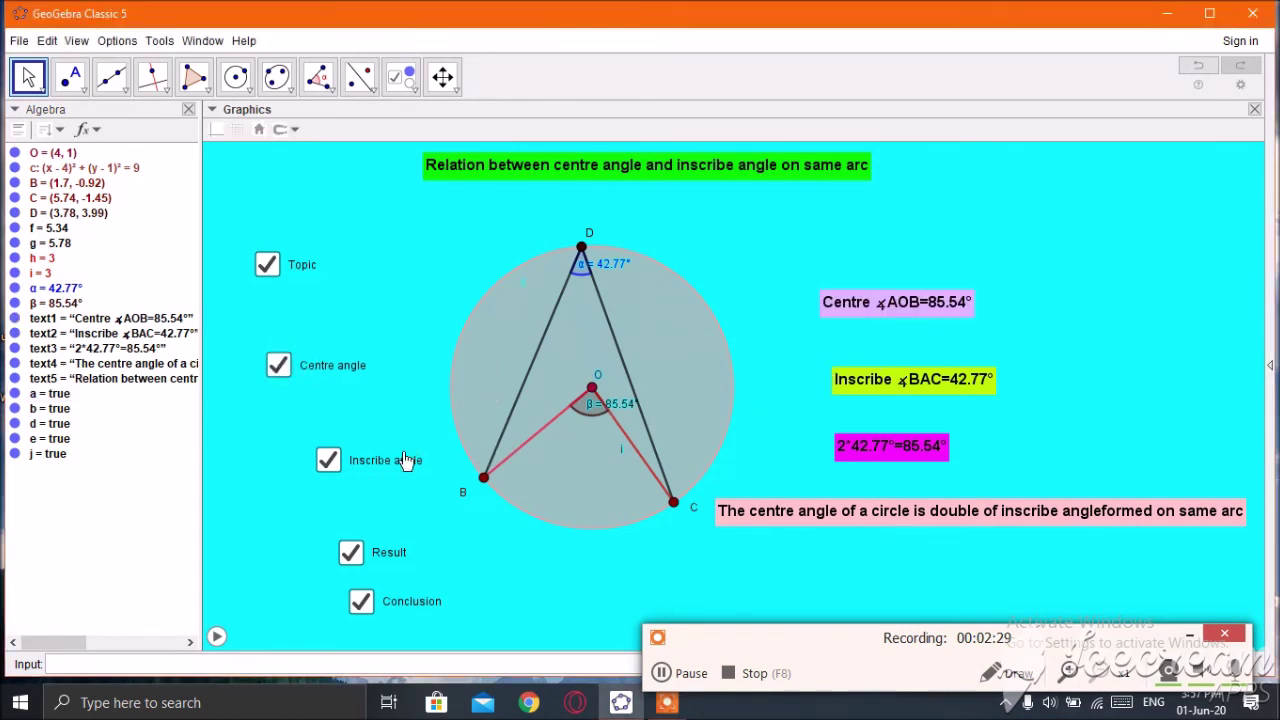
{"action": "left_click", "coordinate": [329, 462]}
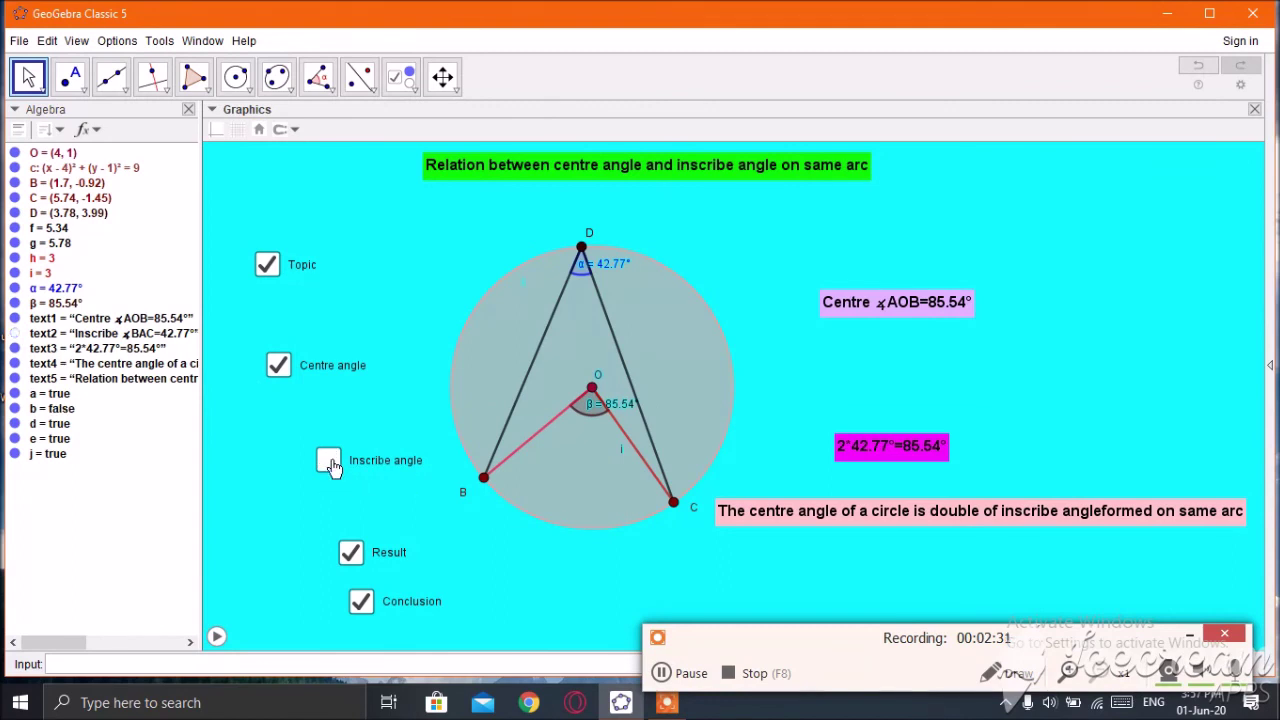
{"action": "left_click", "coordinate": [329, 462]}
{"action": "left_click", "coordinate": [351, 553]}
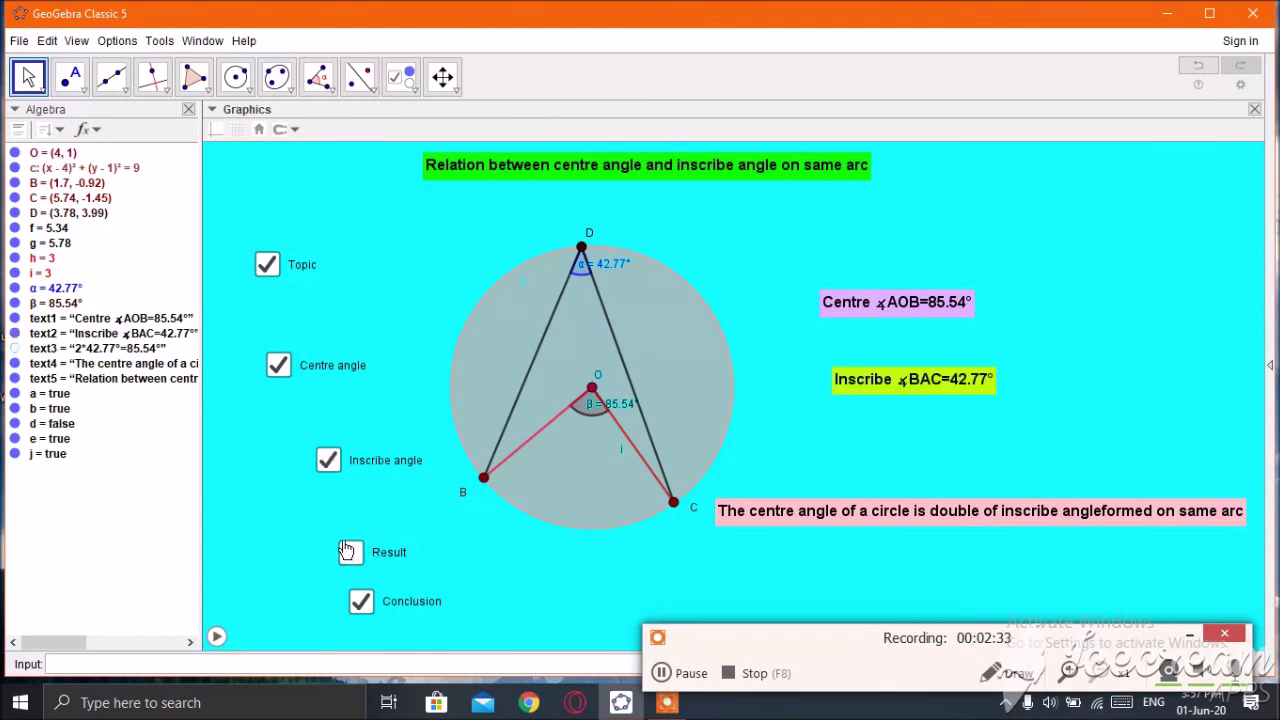
{"action": "left_click", "coordinate": [350, 552]}
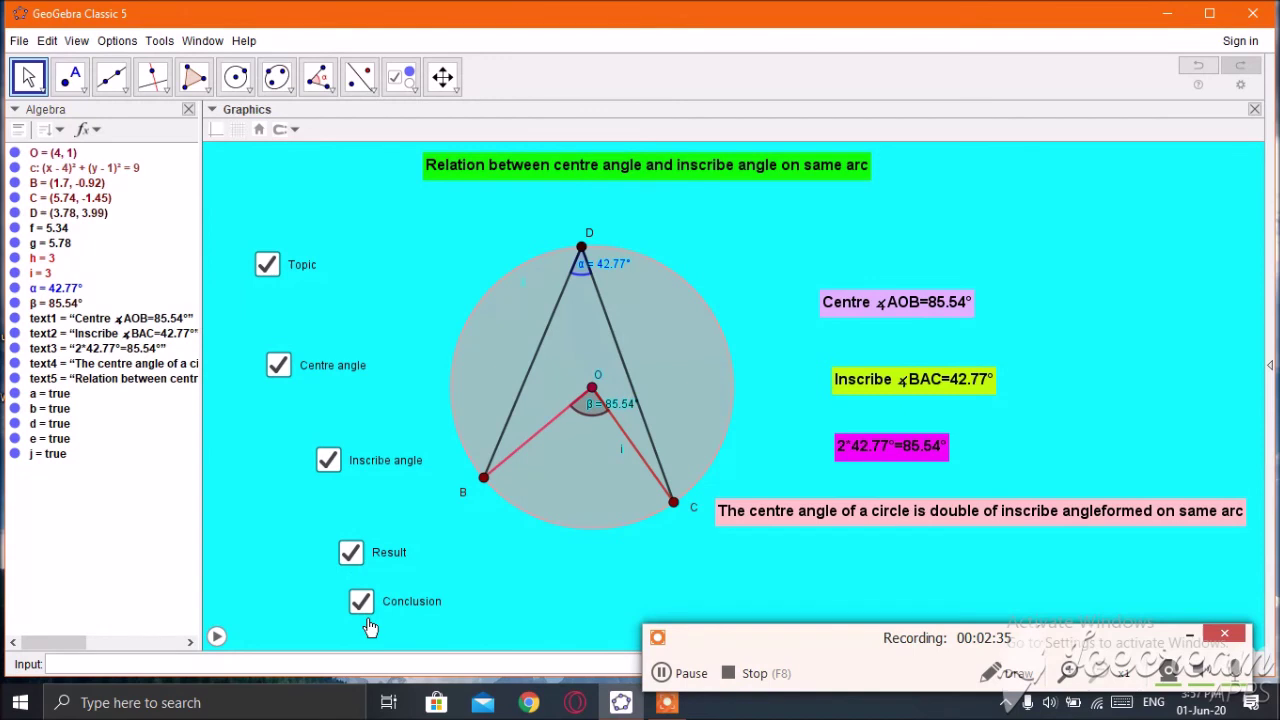
{"action": "left_click", "coordinate": [360, 601]}
{"action": "left_click", "coordinate": [358, 604]}
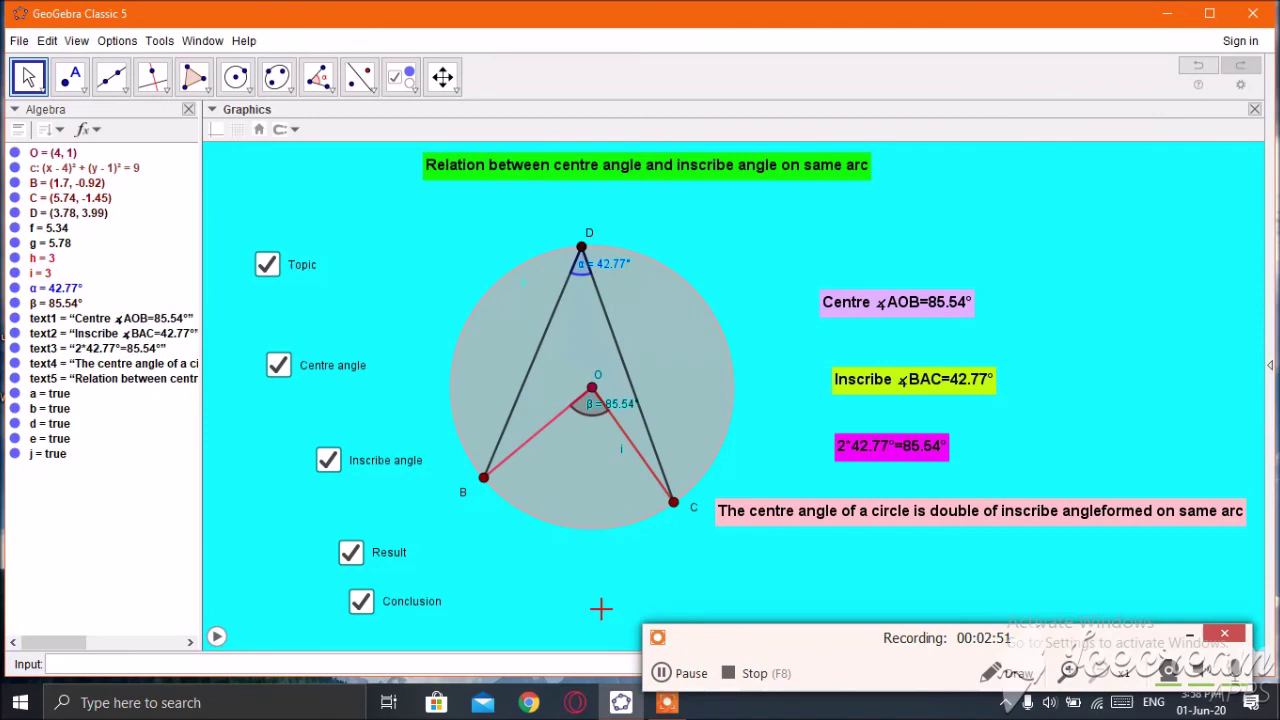
{"action": "left_click", "coordinate": [621, 705]}
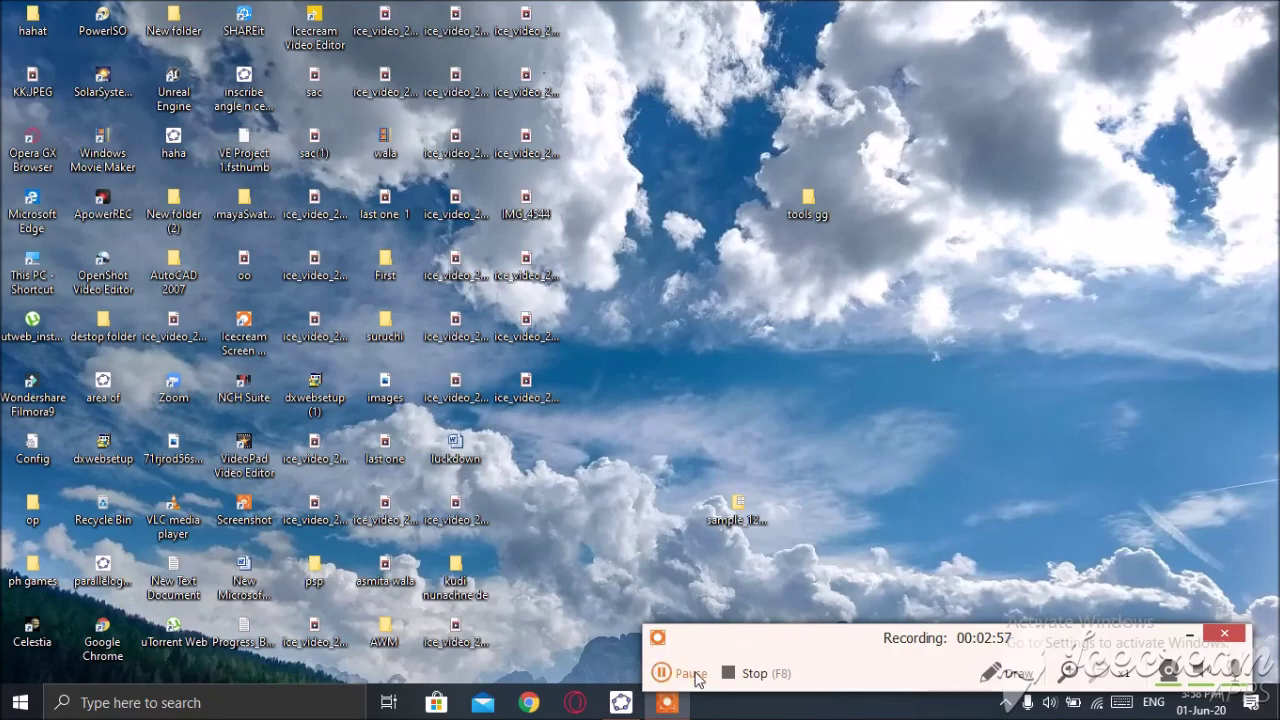
{"action": "left_click", "coordinate": [663, 675]}
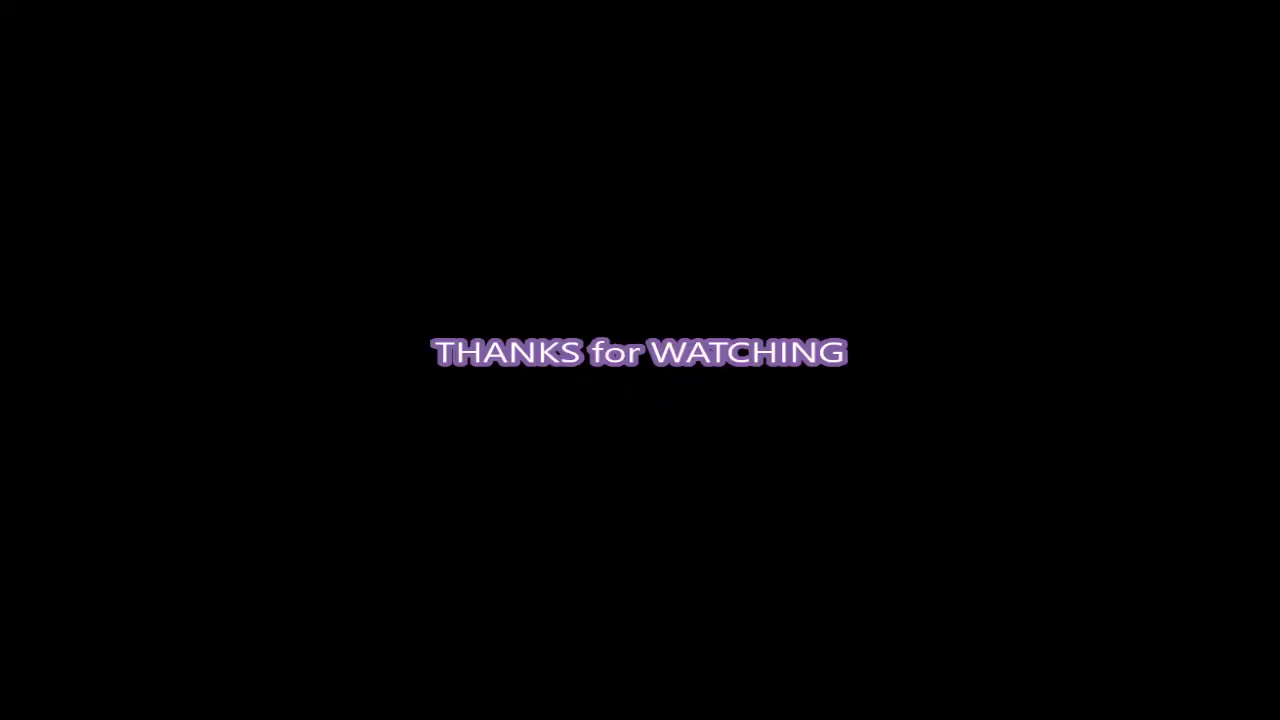